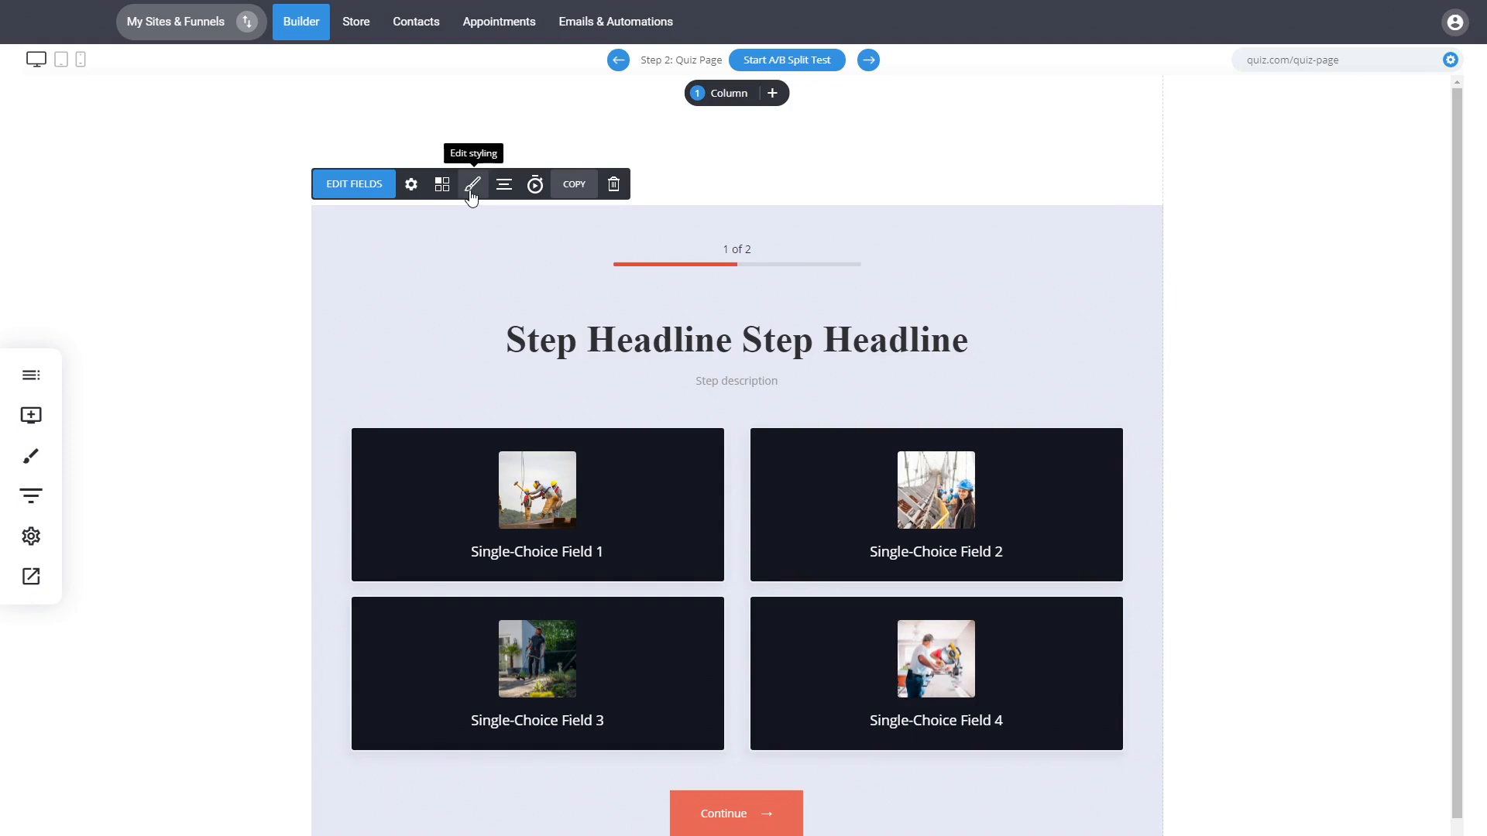
- Style the quiz form's step heading with the Hammersmith One font and white color FFFFFF
left_click(471, 186)
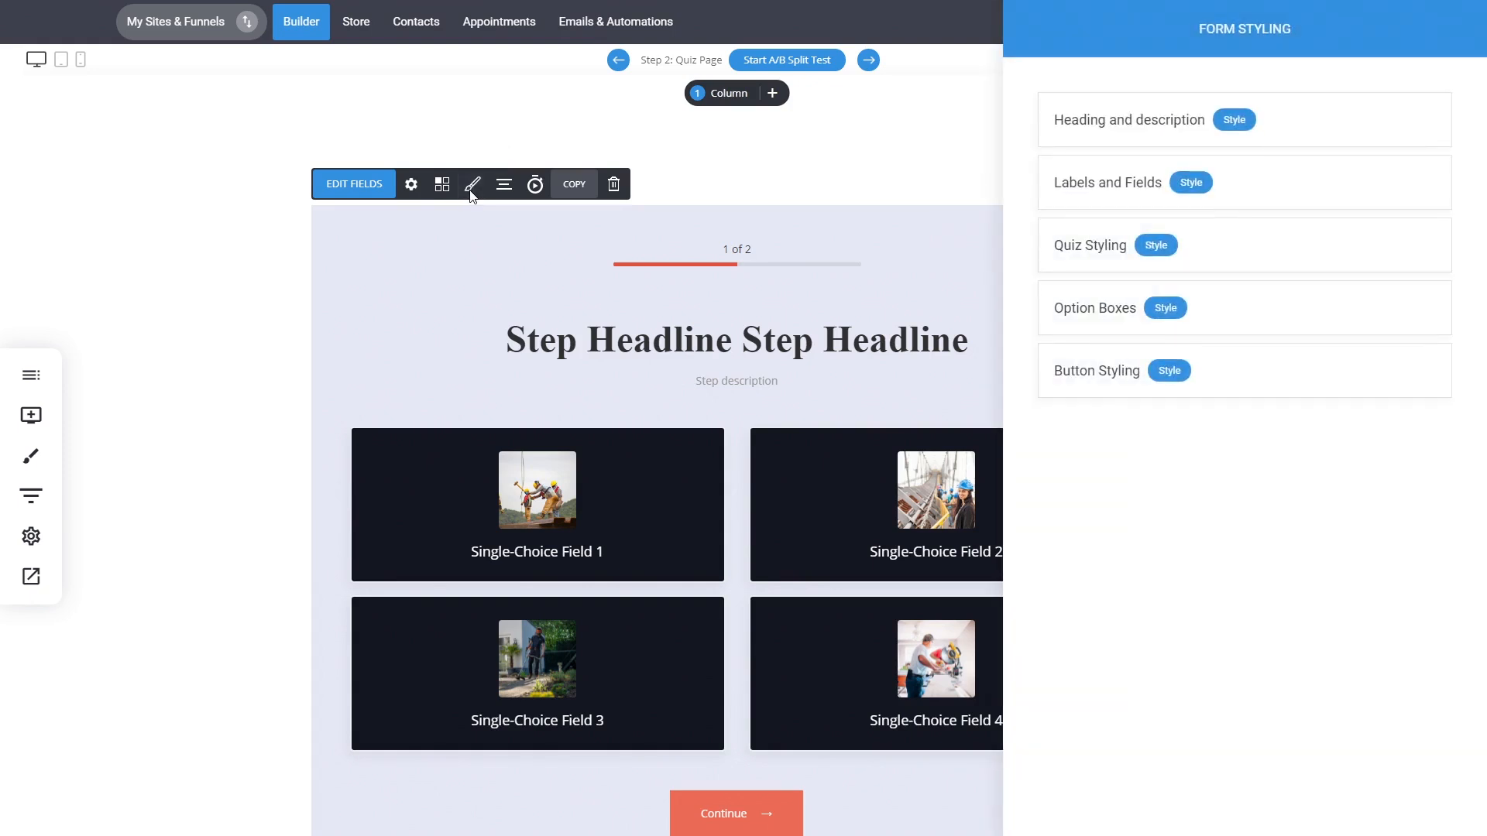
left_click(1242, 121)
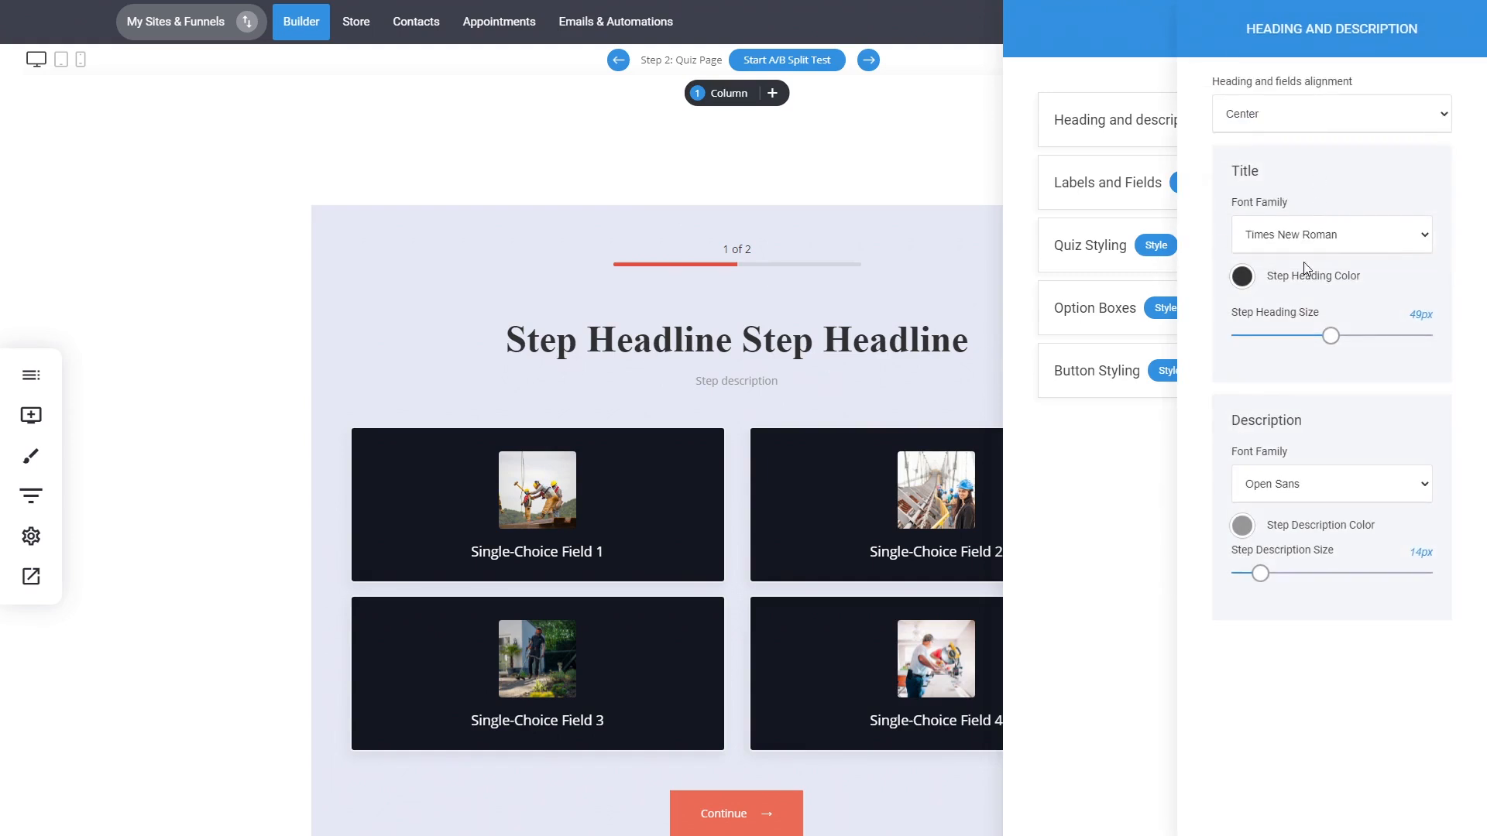
left_click(1331, 306)
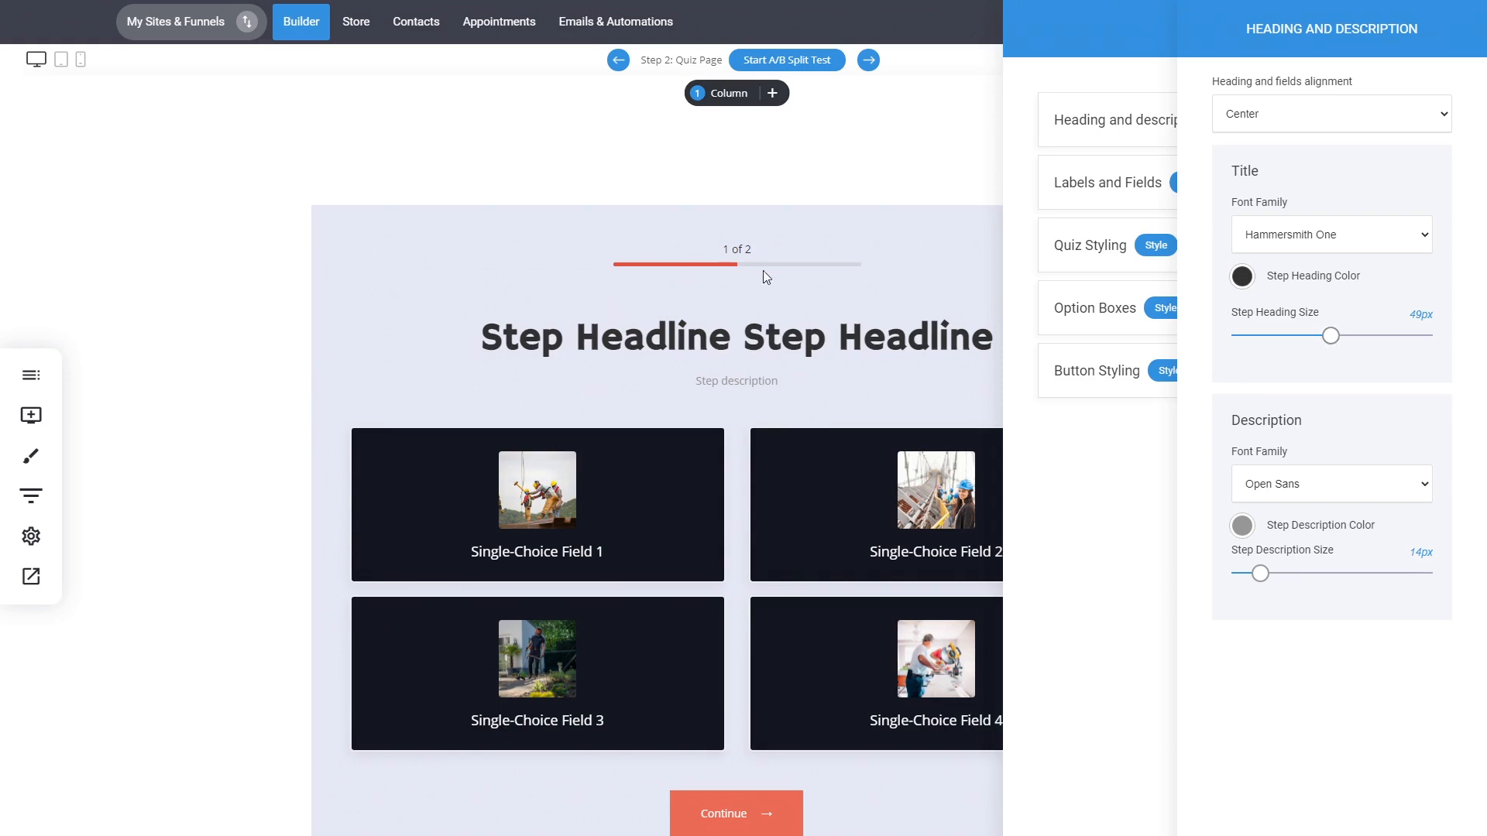
left_click(1240, 283)
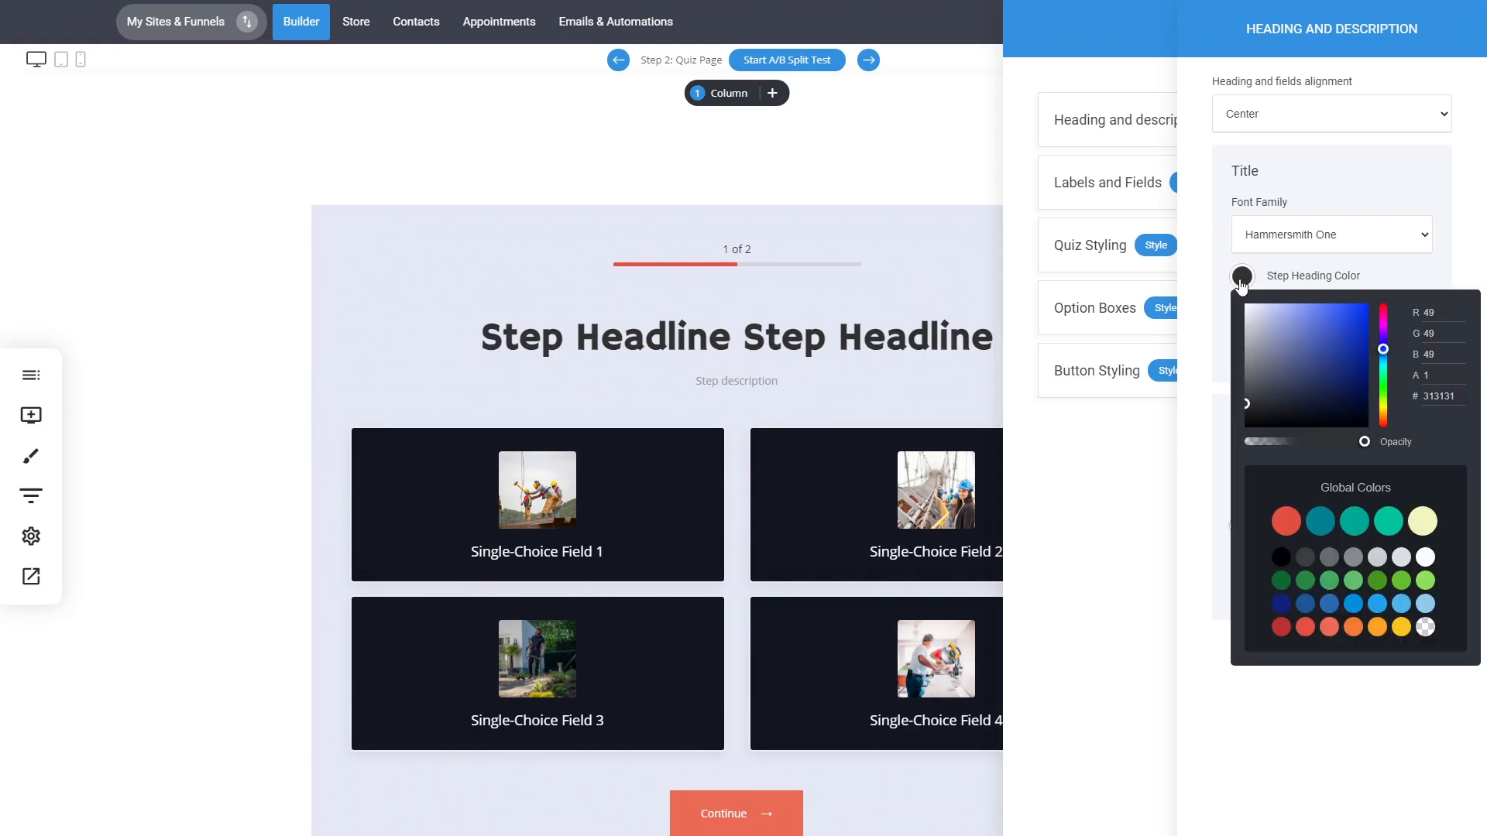
left_click_drag(1265, 338, 1201, 241)
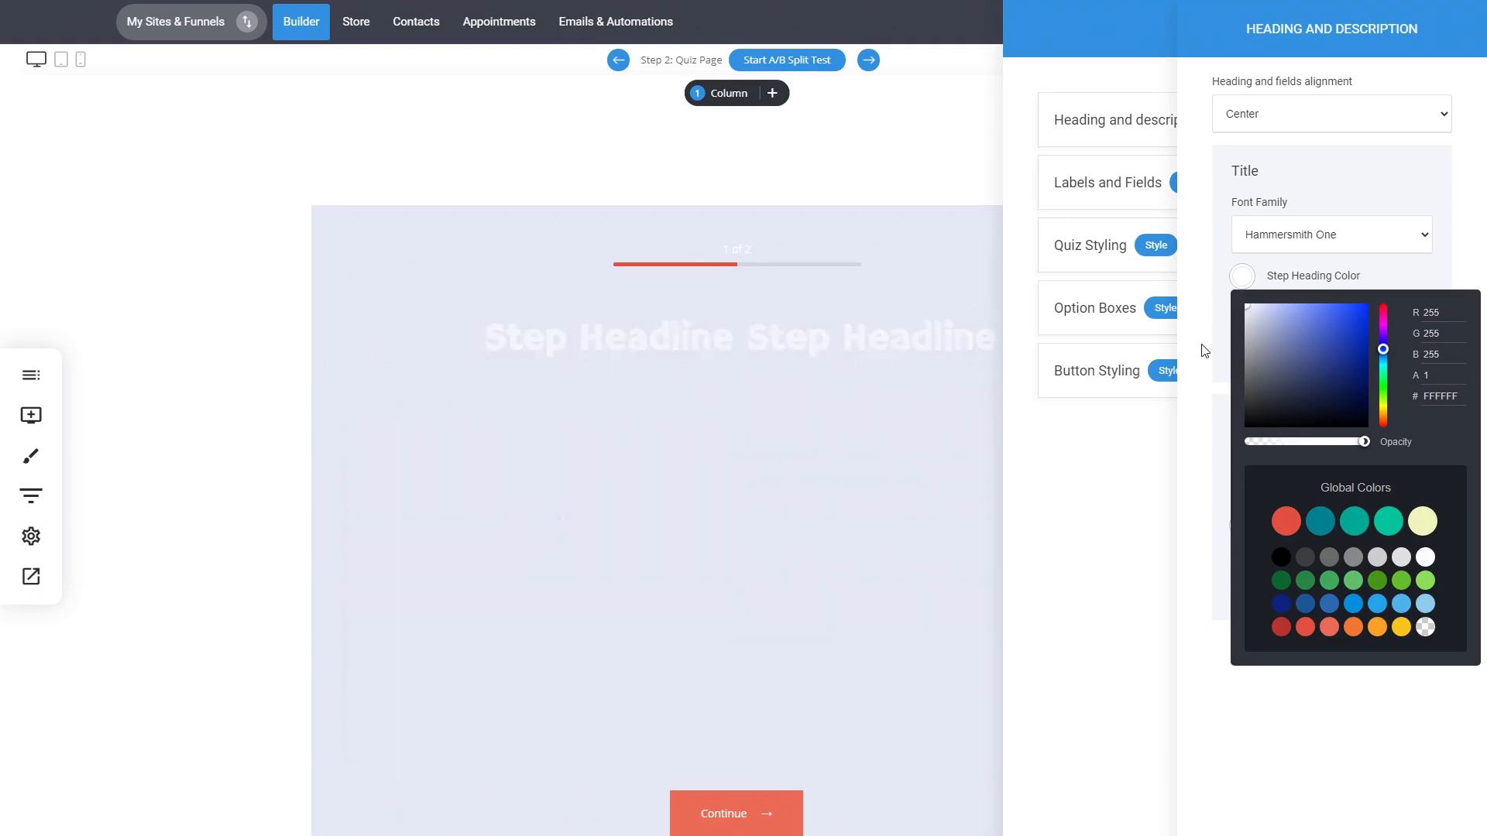
left_click(1202, 344)
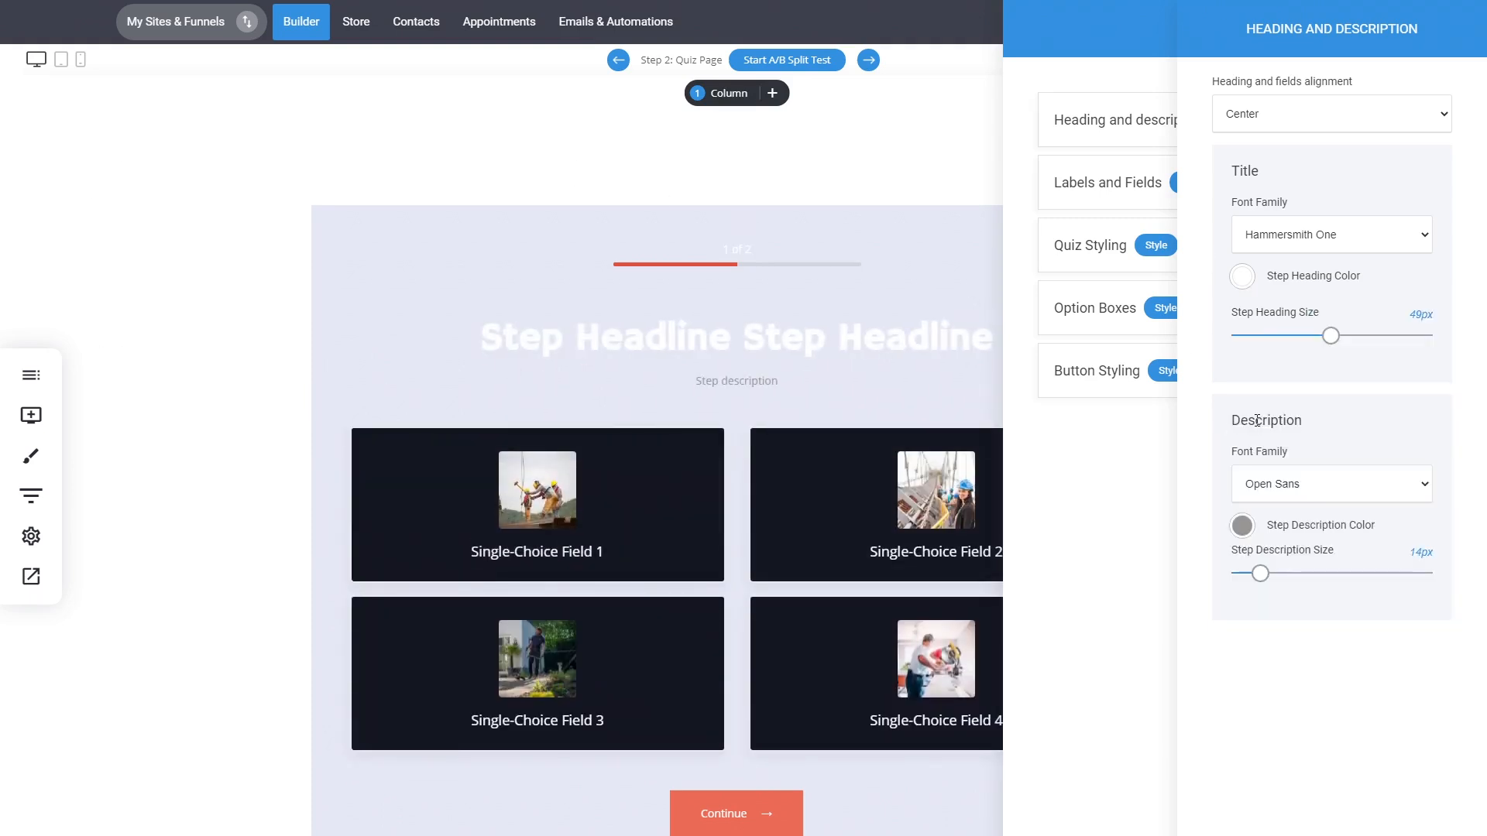
- Set the step description color to white at about 0.74 opacity and slightly increase its text size
left_click(1241, 526)
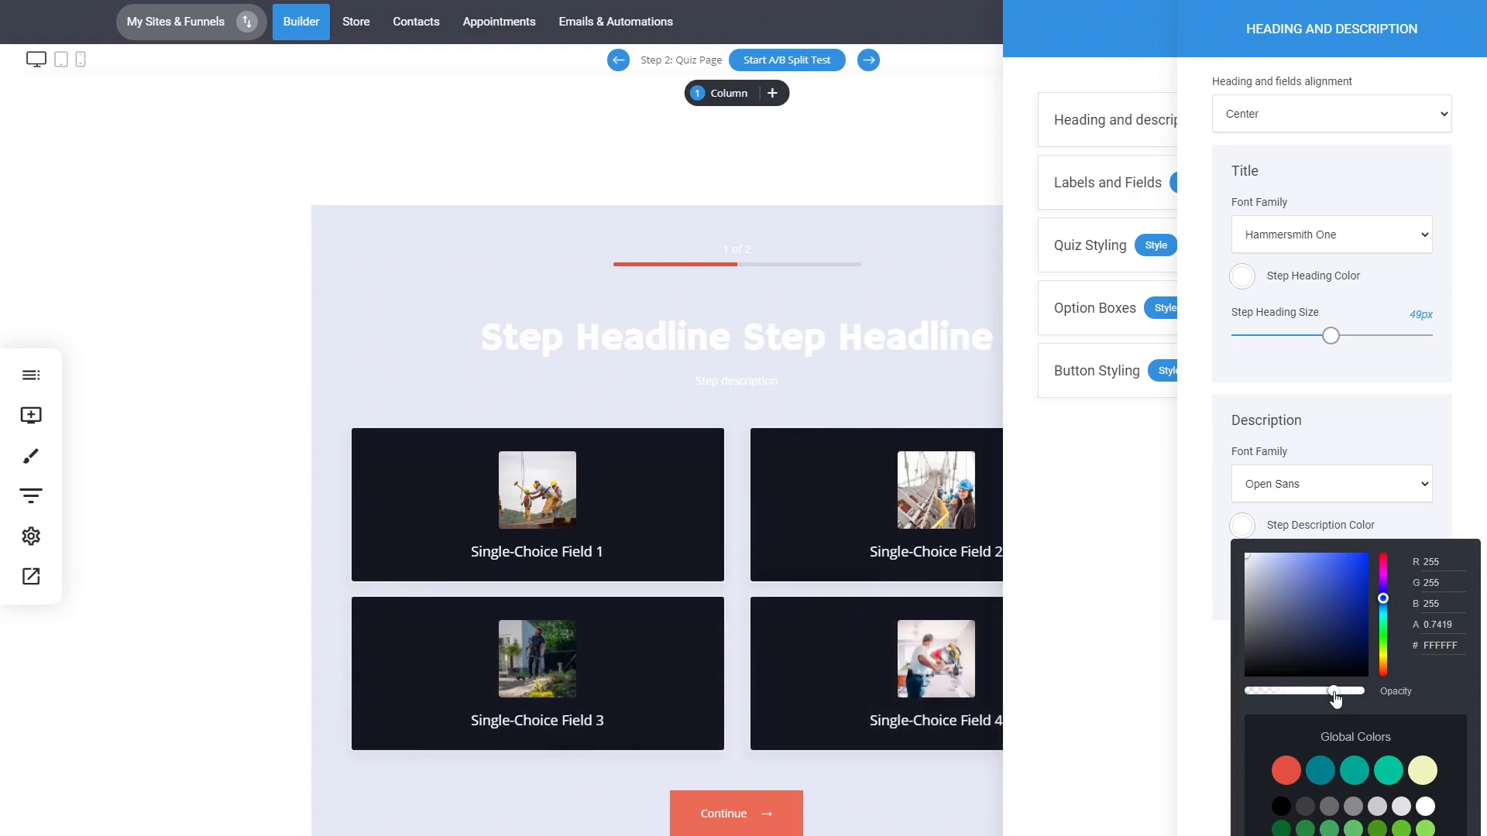
left_click_drag(1352, 697, 1334, 692)
left_click(1207, 542)
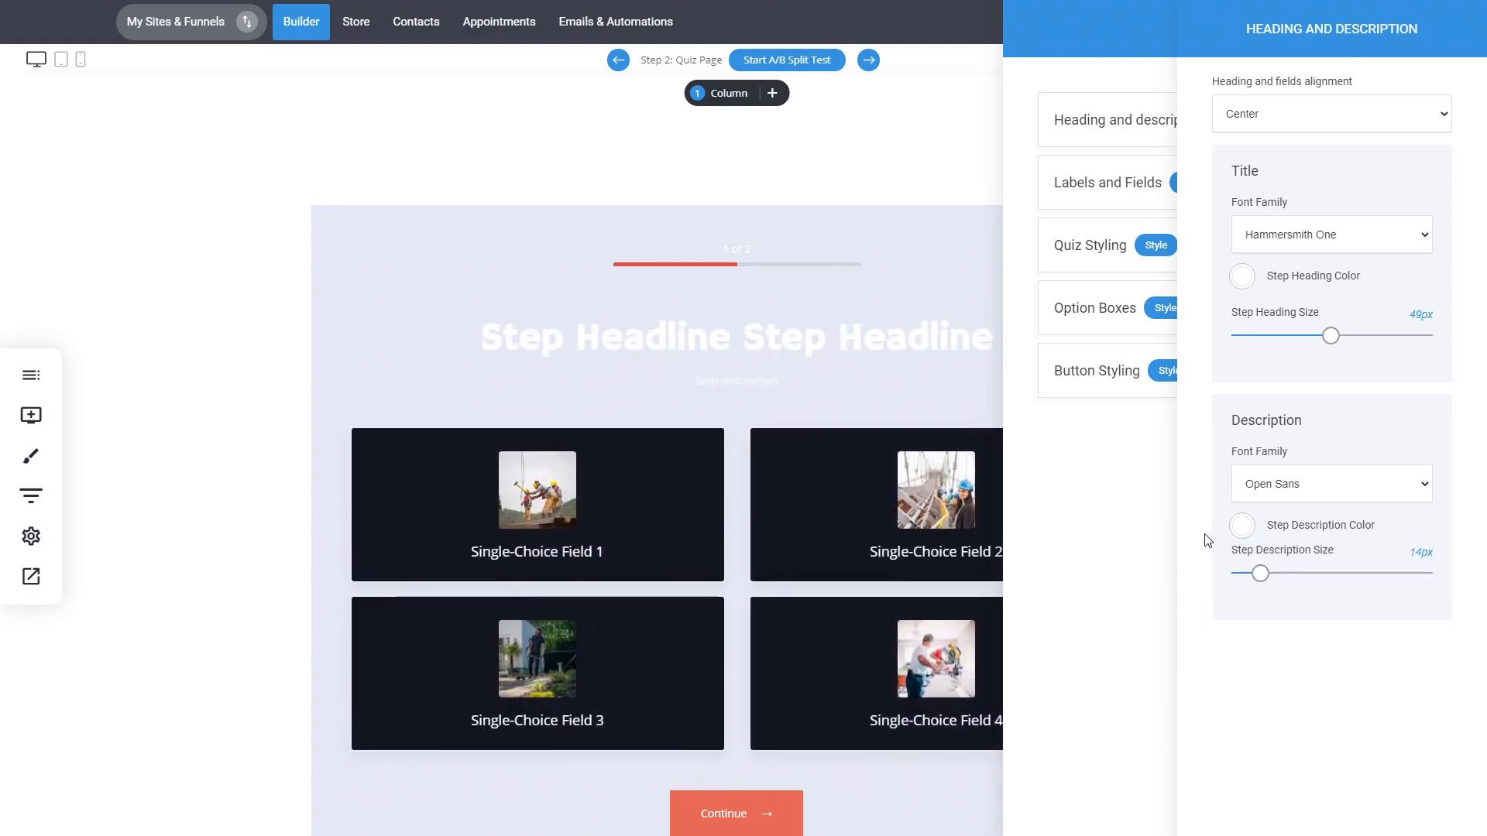
left_click_drag(1260, 573, 1276, 573)
left_click(1123, 542)
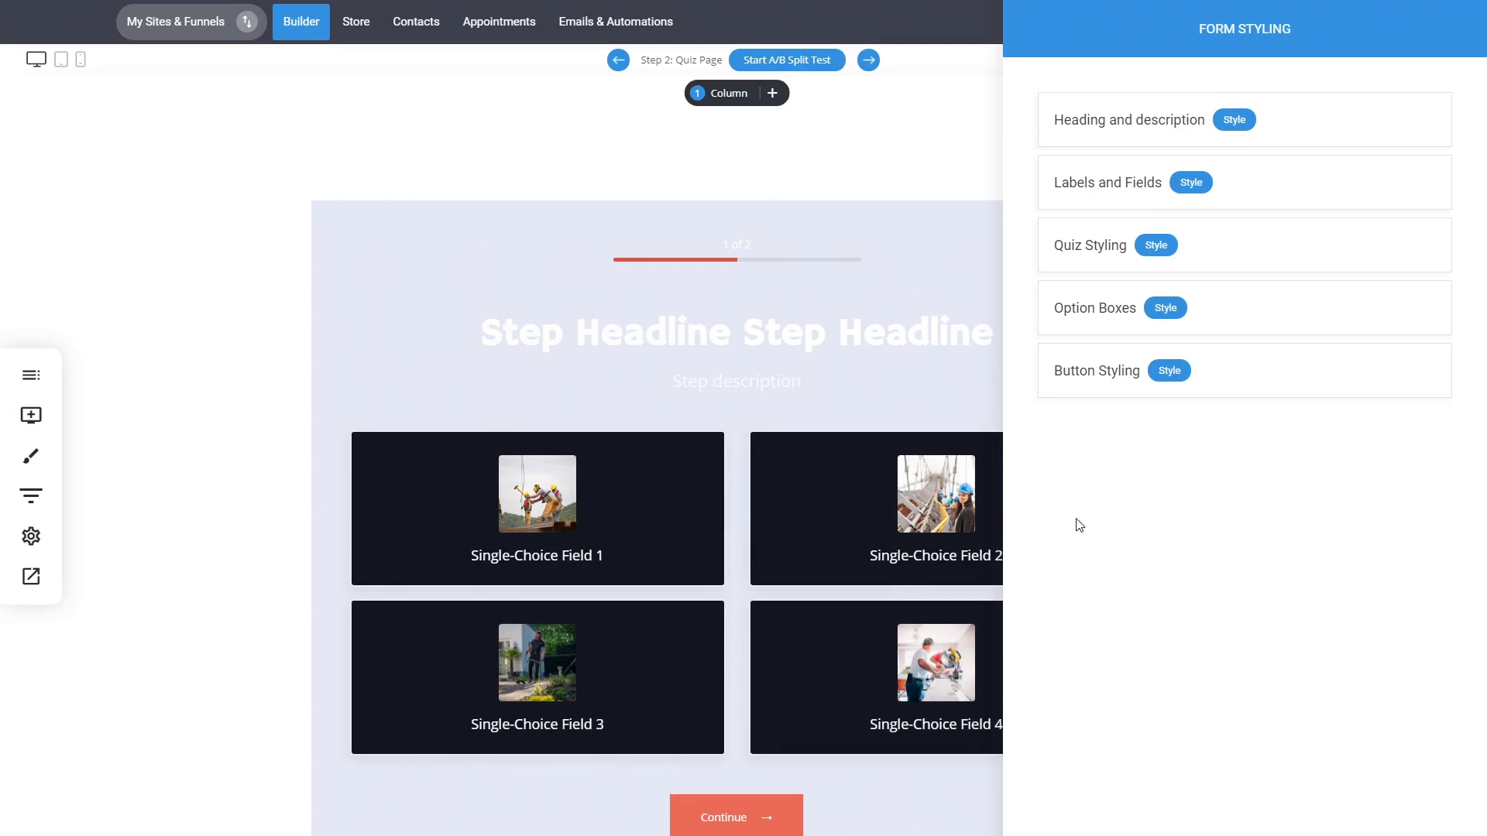
left_click(861, 463)
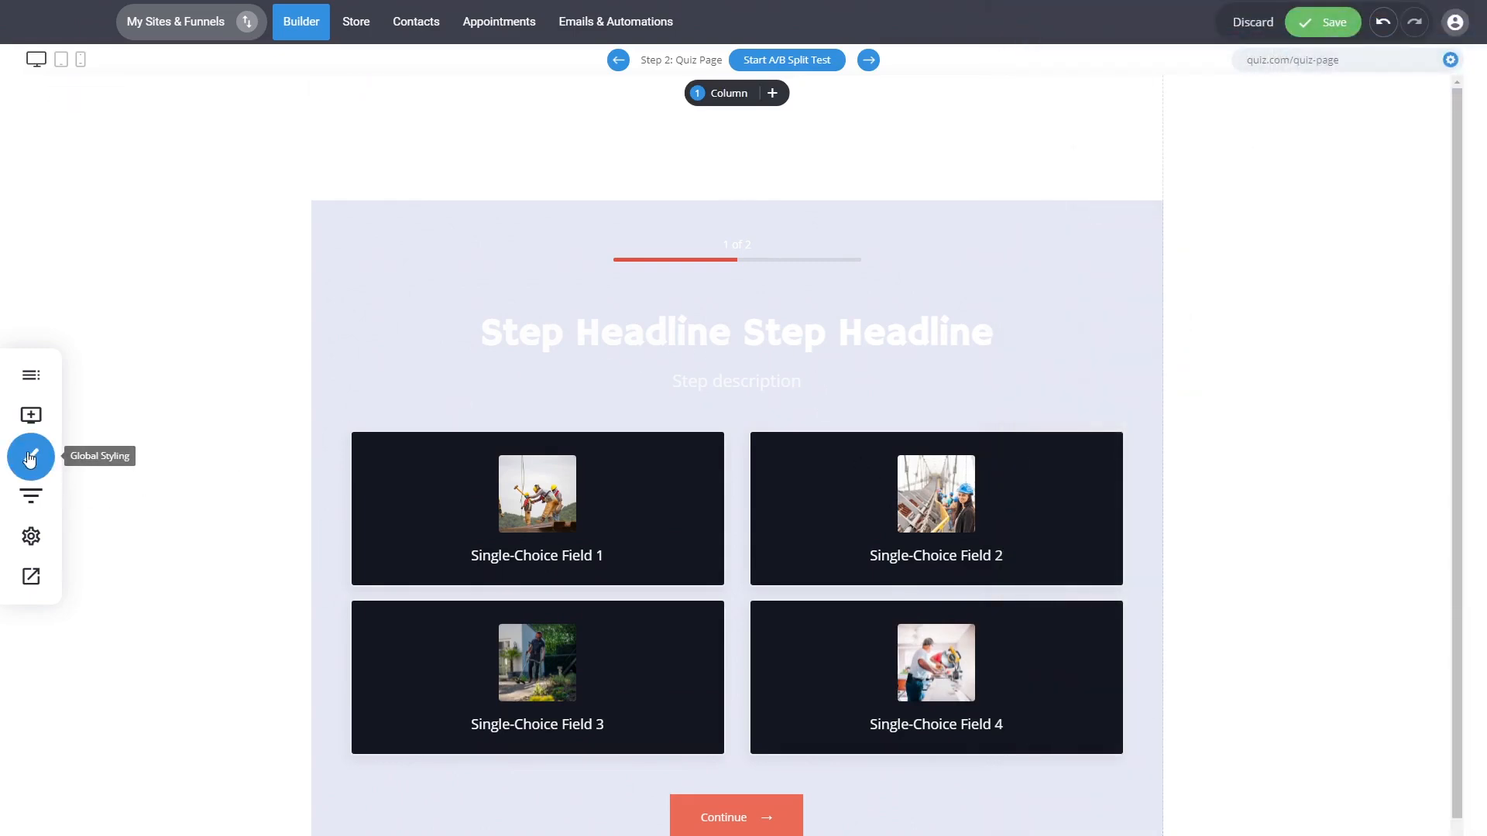
- Examine the website's enabled fonts and the popular fonts available to add in the global styling settings
left_click(29, 460)
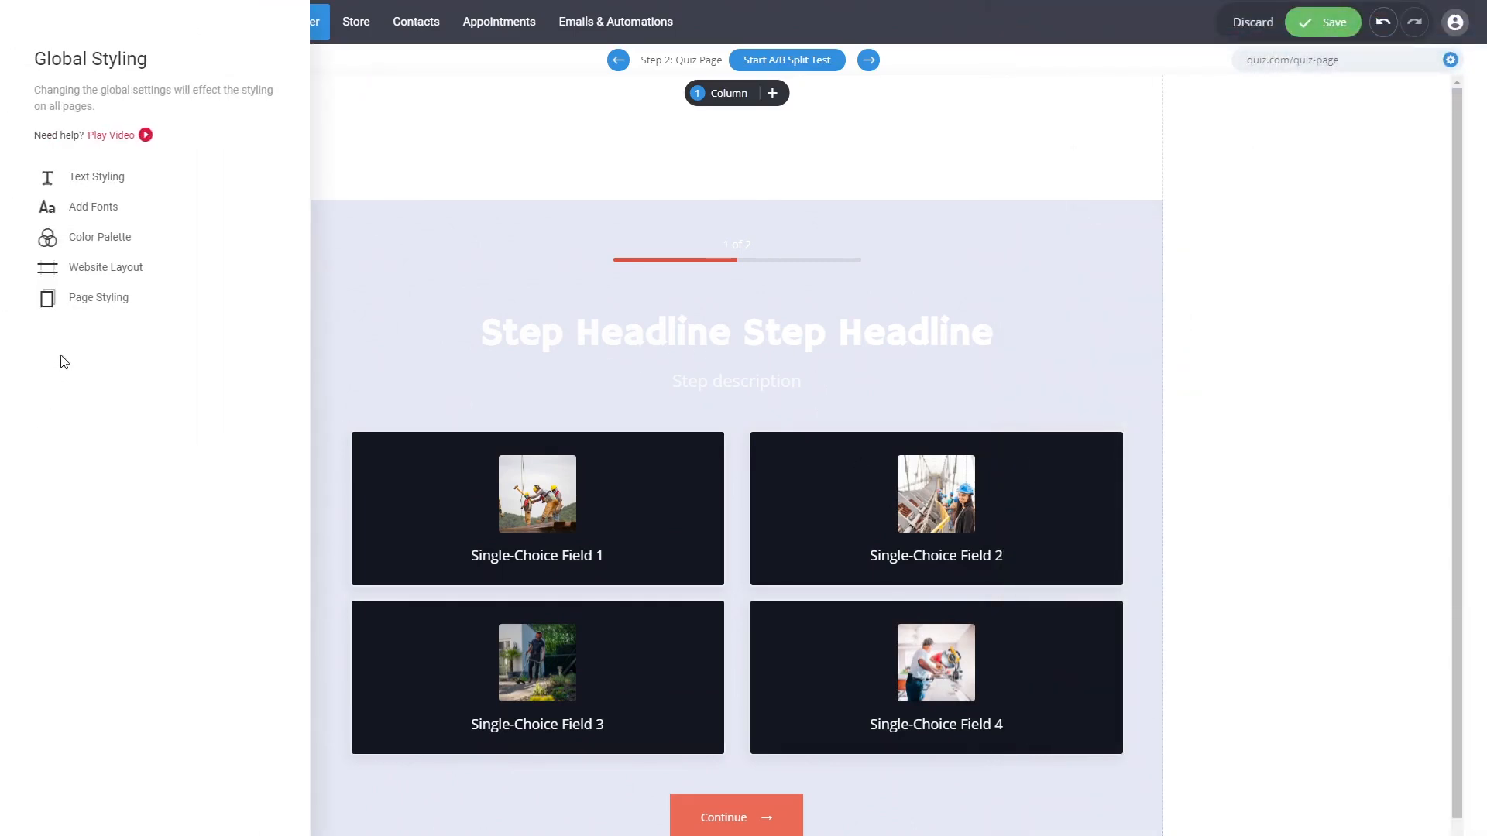
left_click(93, 207)
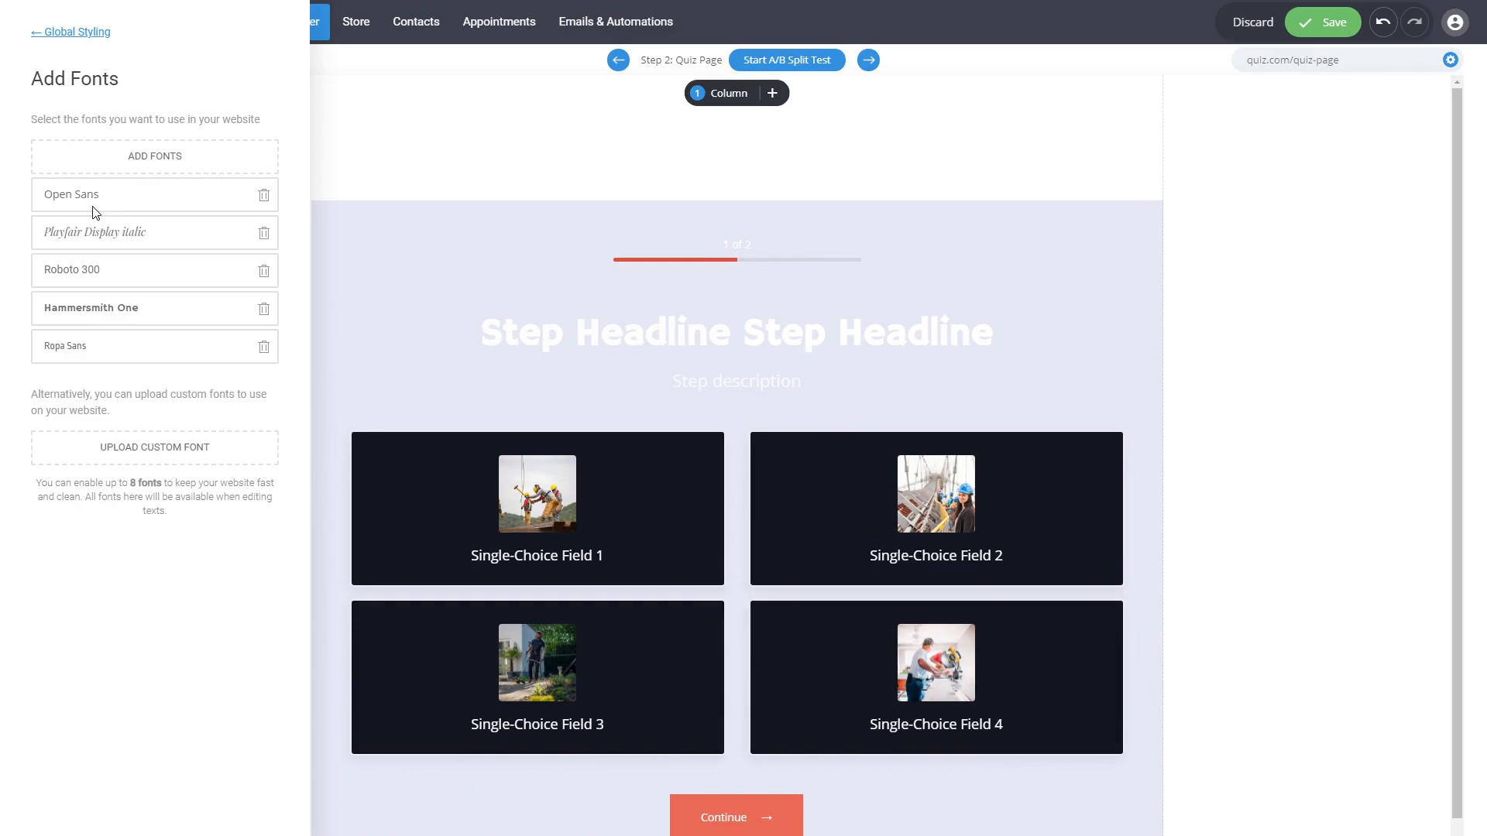
left_click(155, 158)
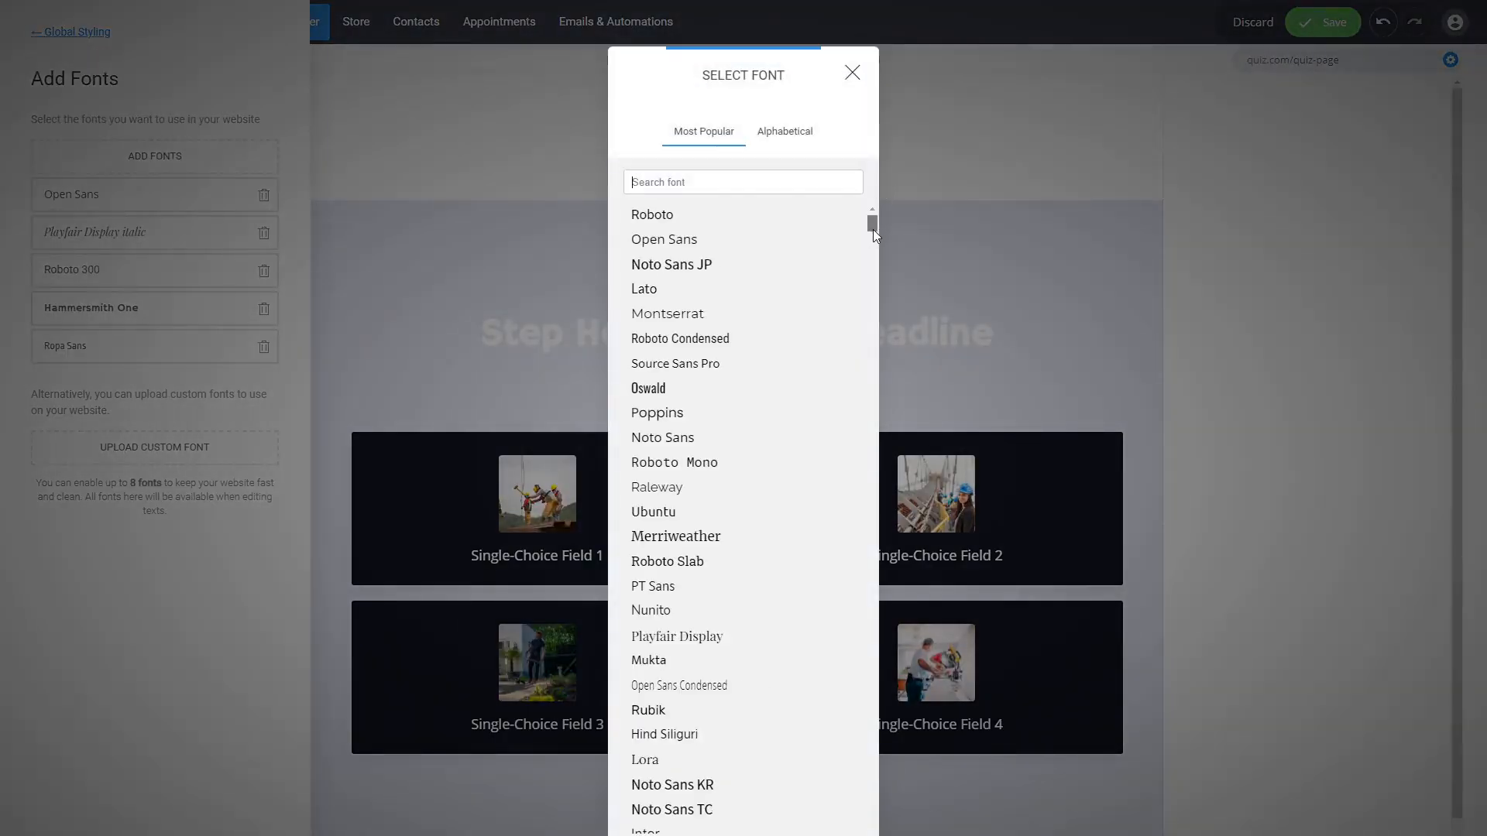
mouse_move(872, 229)
left_mouse_down()
mouse_move(868, 444)
mouse_move(872, 221)
left_mouse_up()
left_click(852, 73)
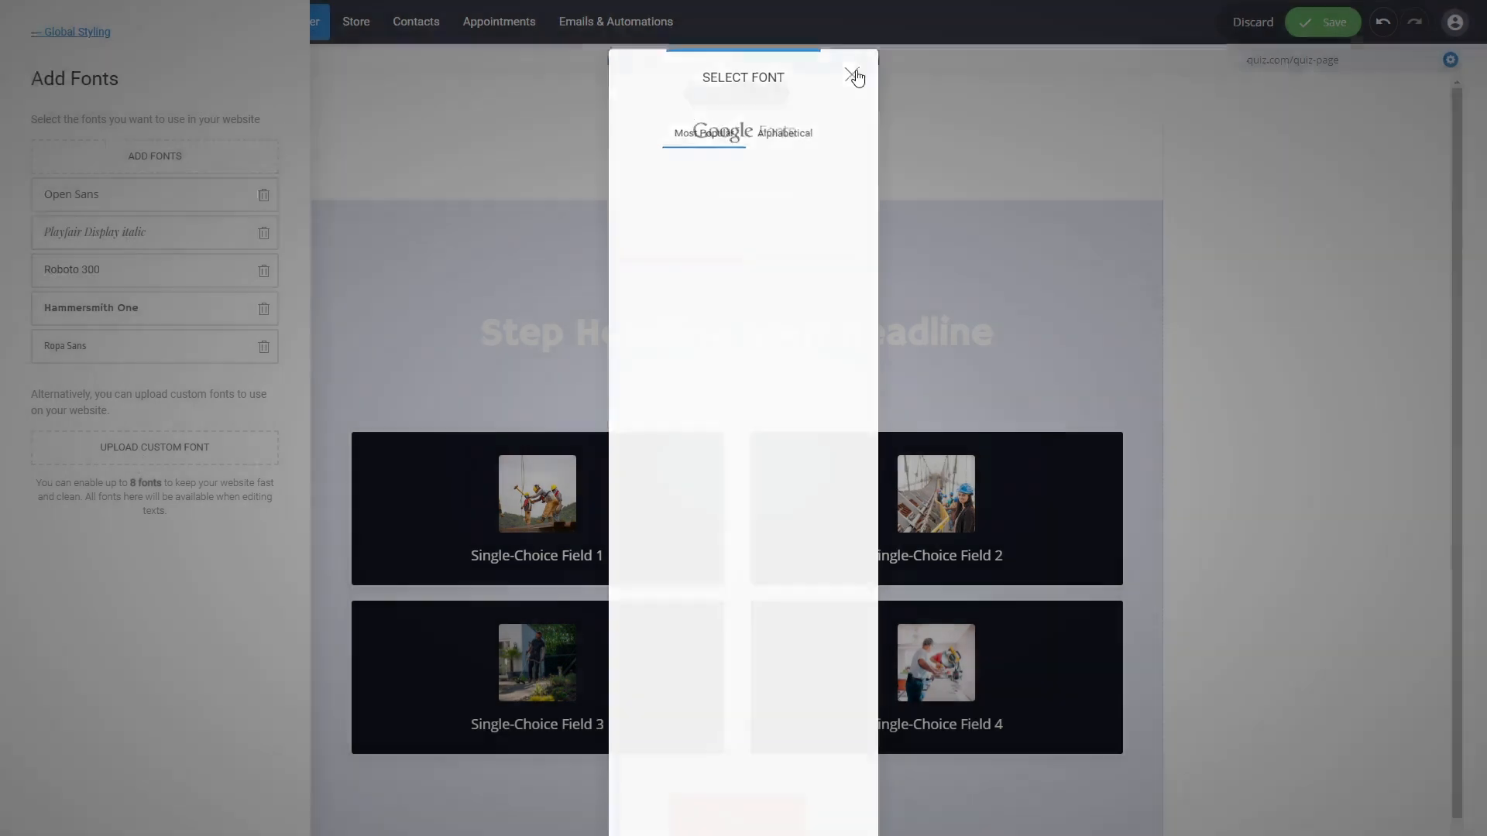
left_click(844, 361)
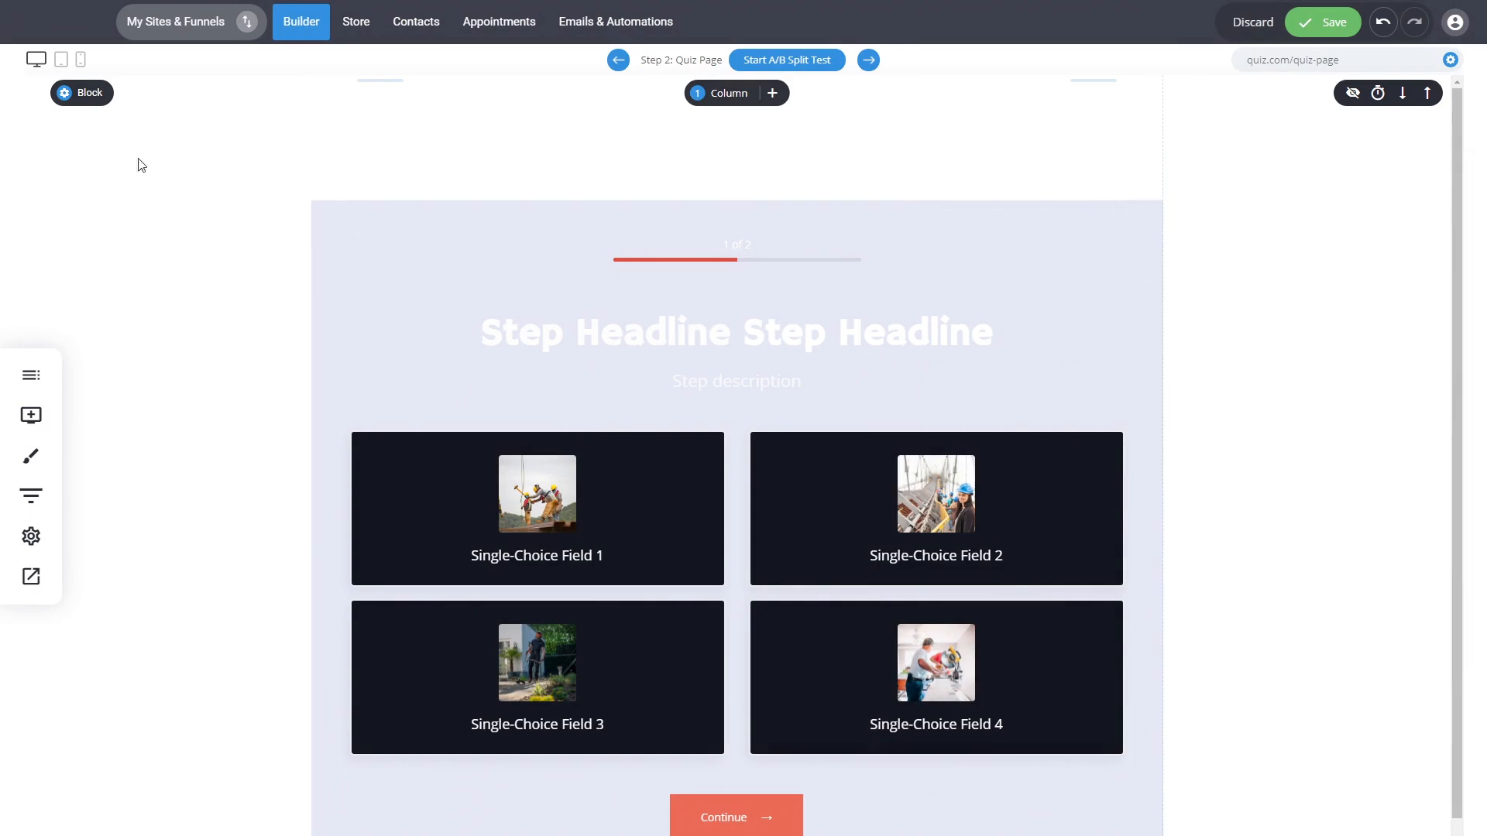
- Make the quiz form's background color fully transparent in its quiz styling
left_click(489, 264)
left_click(473, 182)
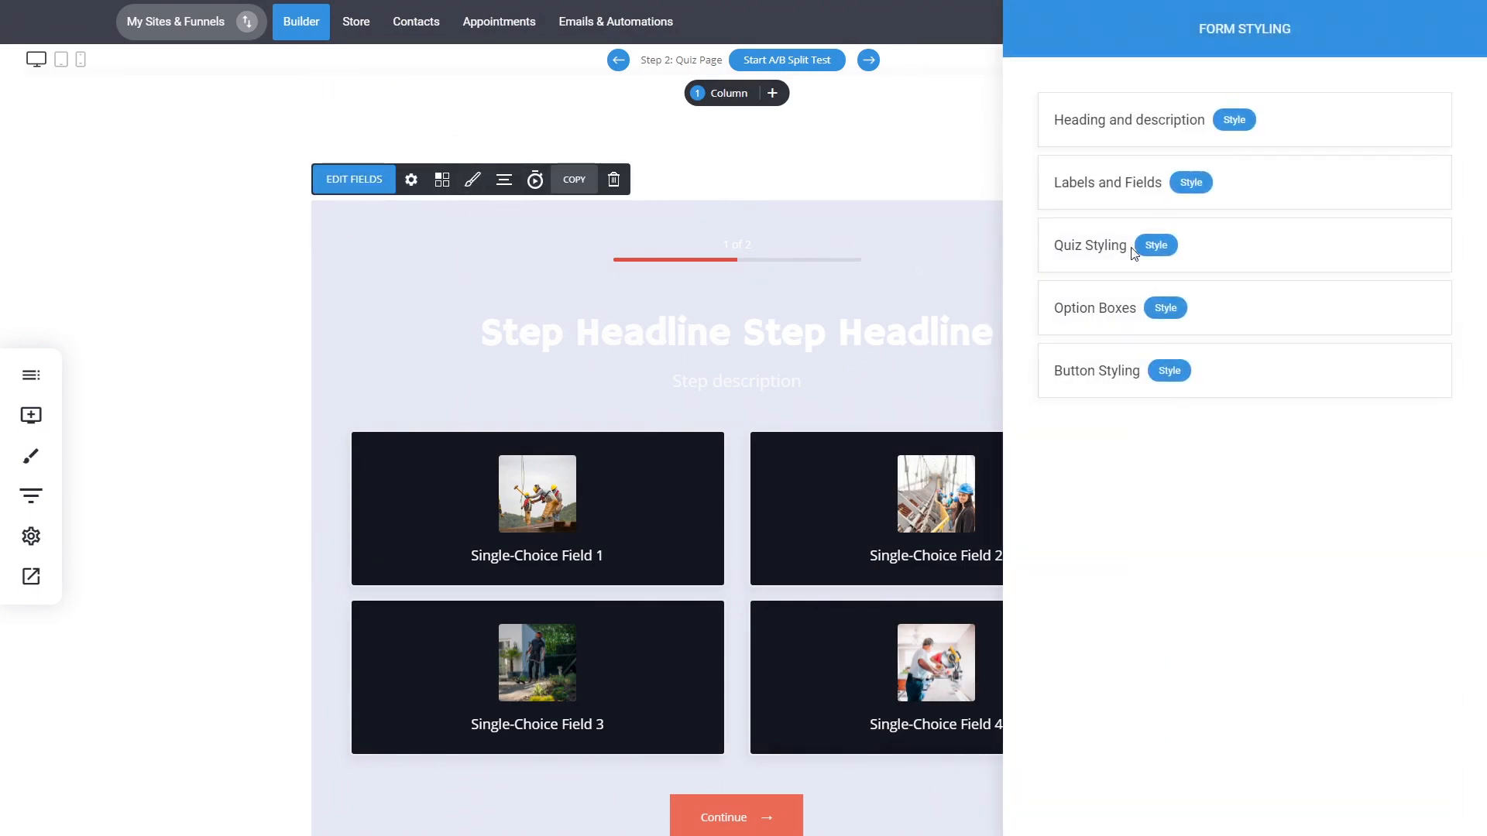
left_click(1157, 245)
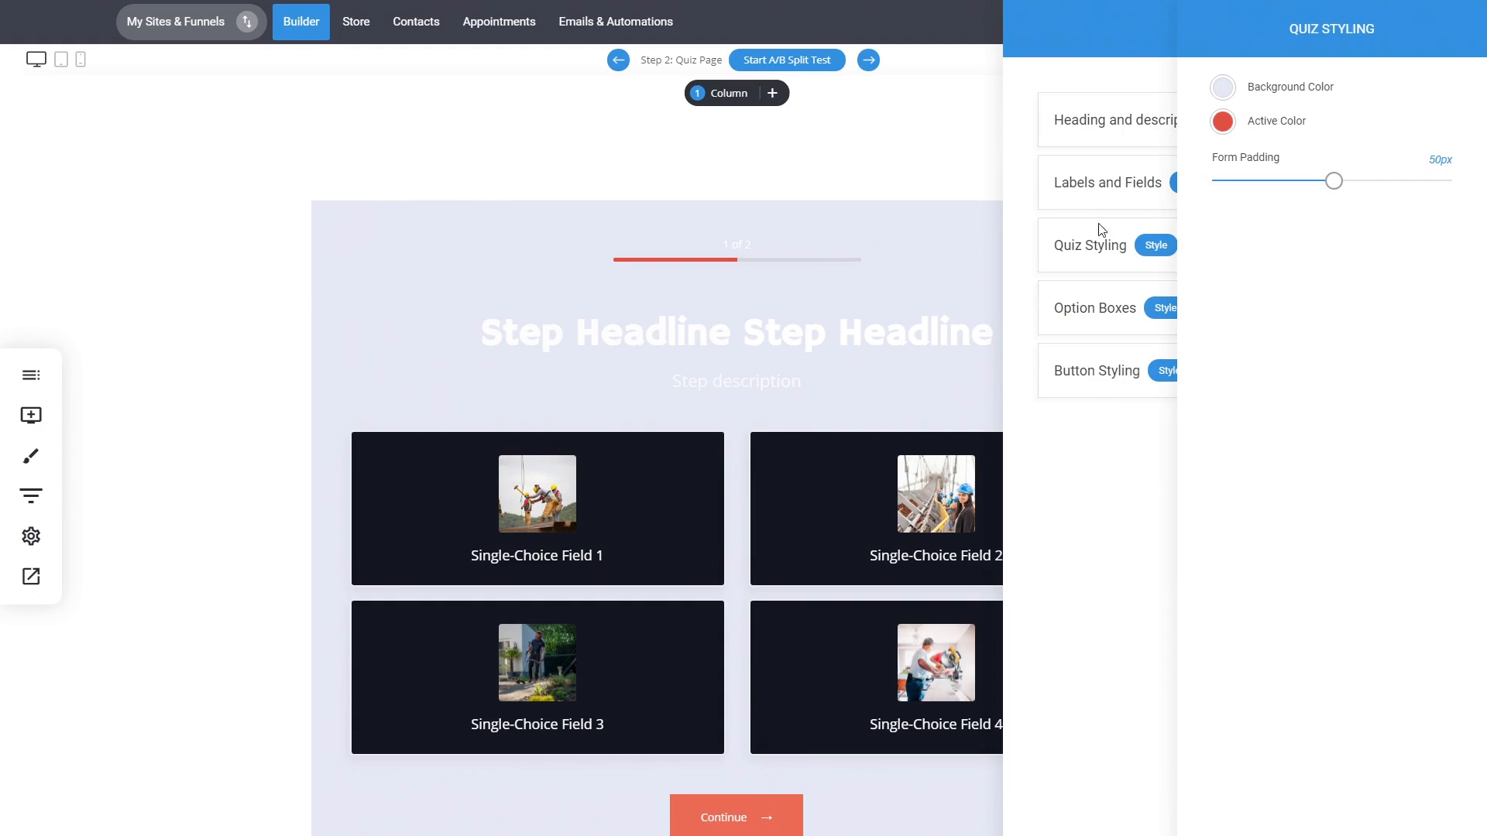
left_click(1225, 91)
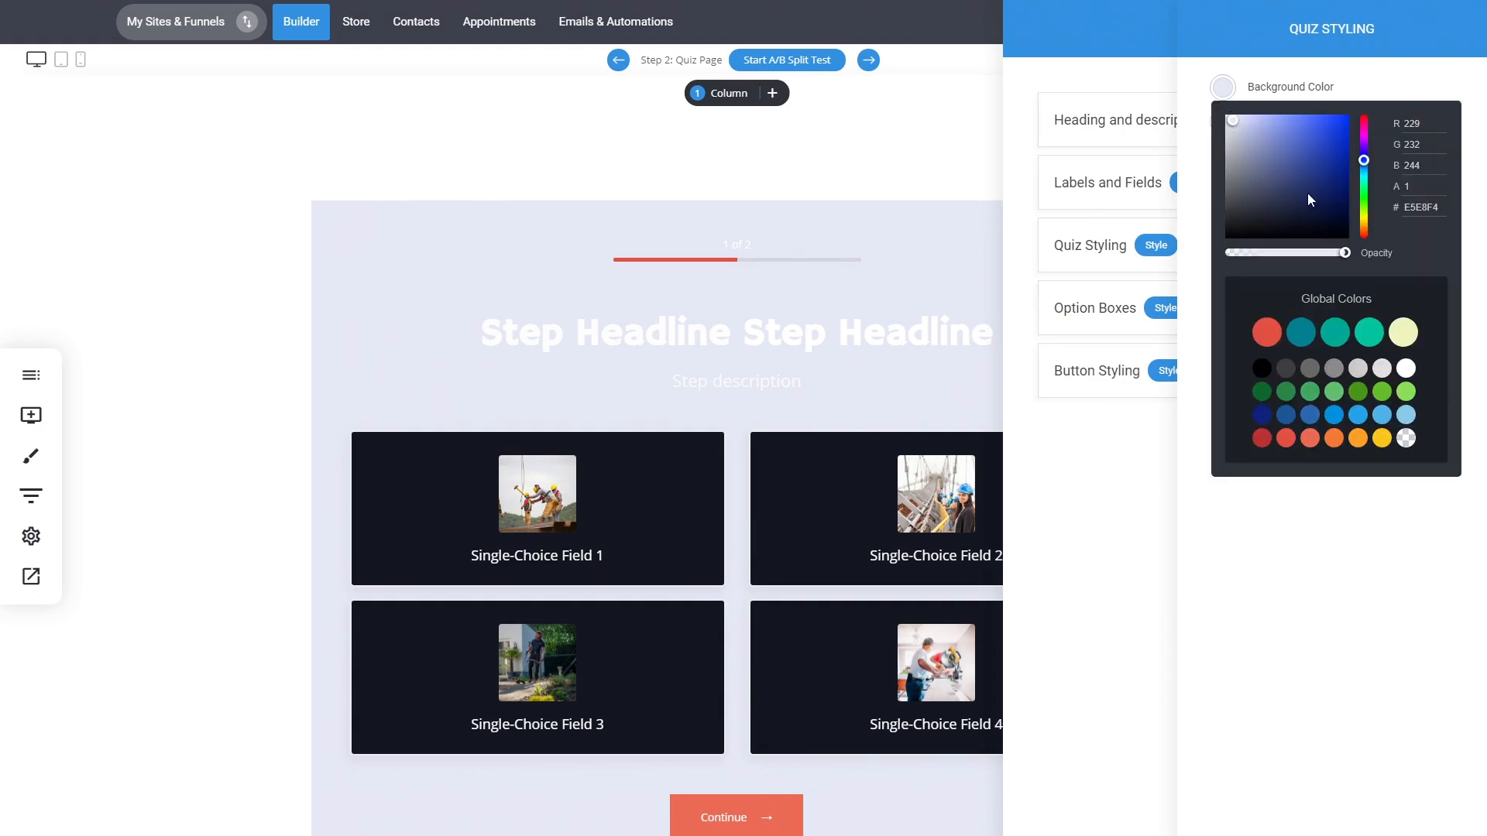
left_click(1407, 437)
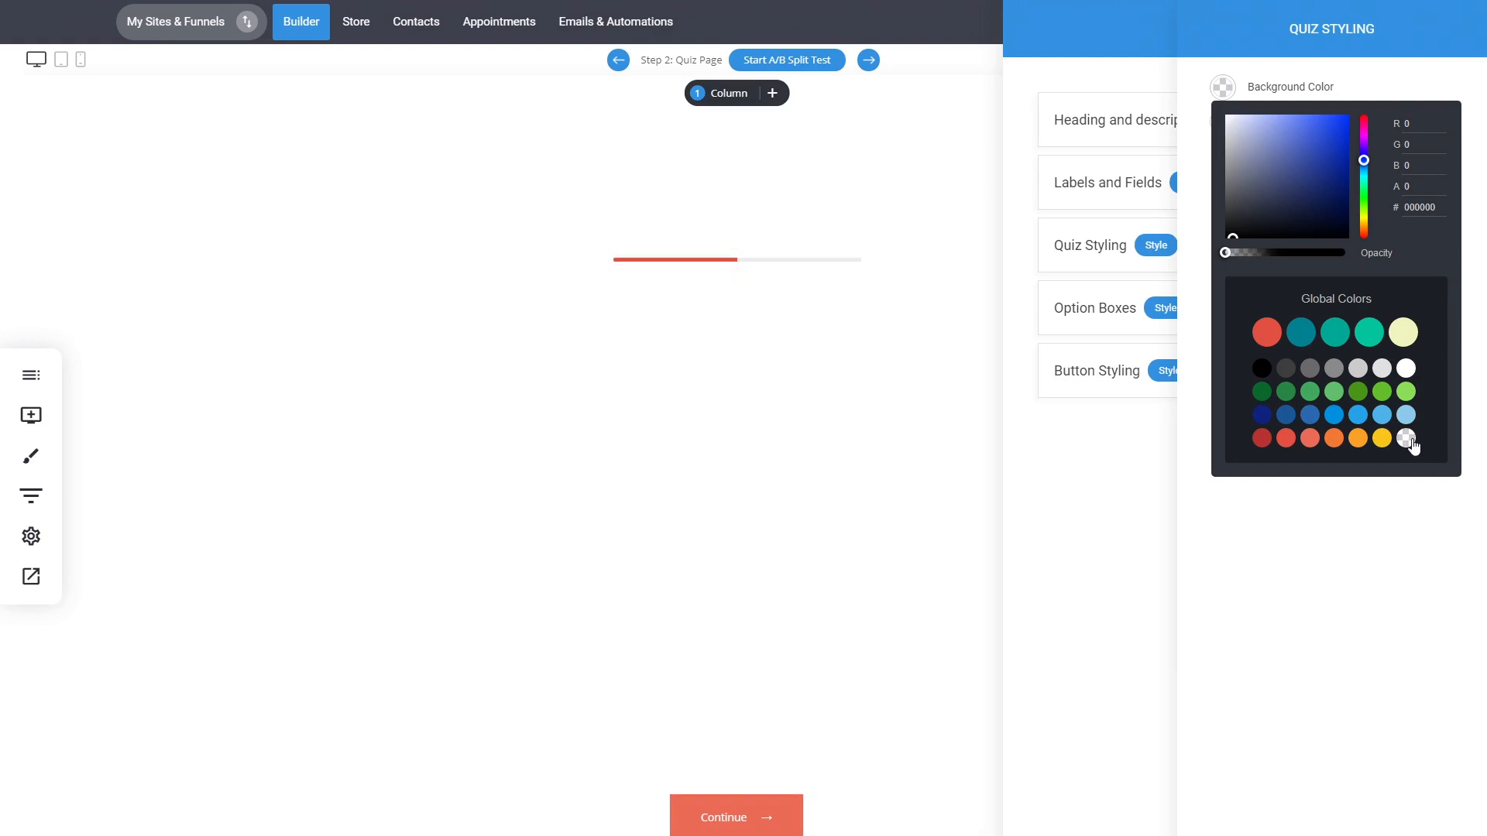
left_click(919, 305)
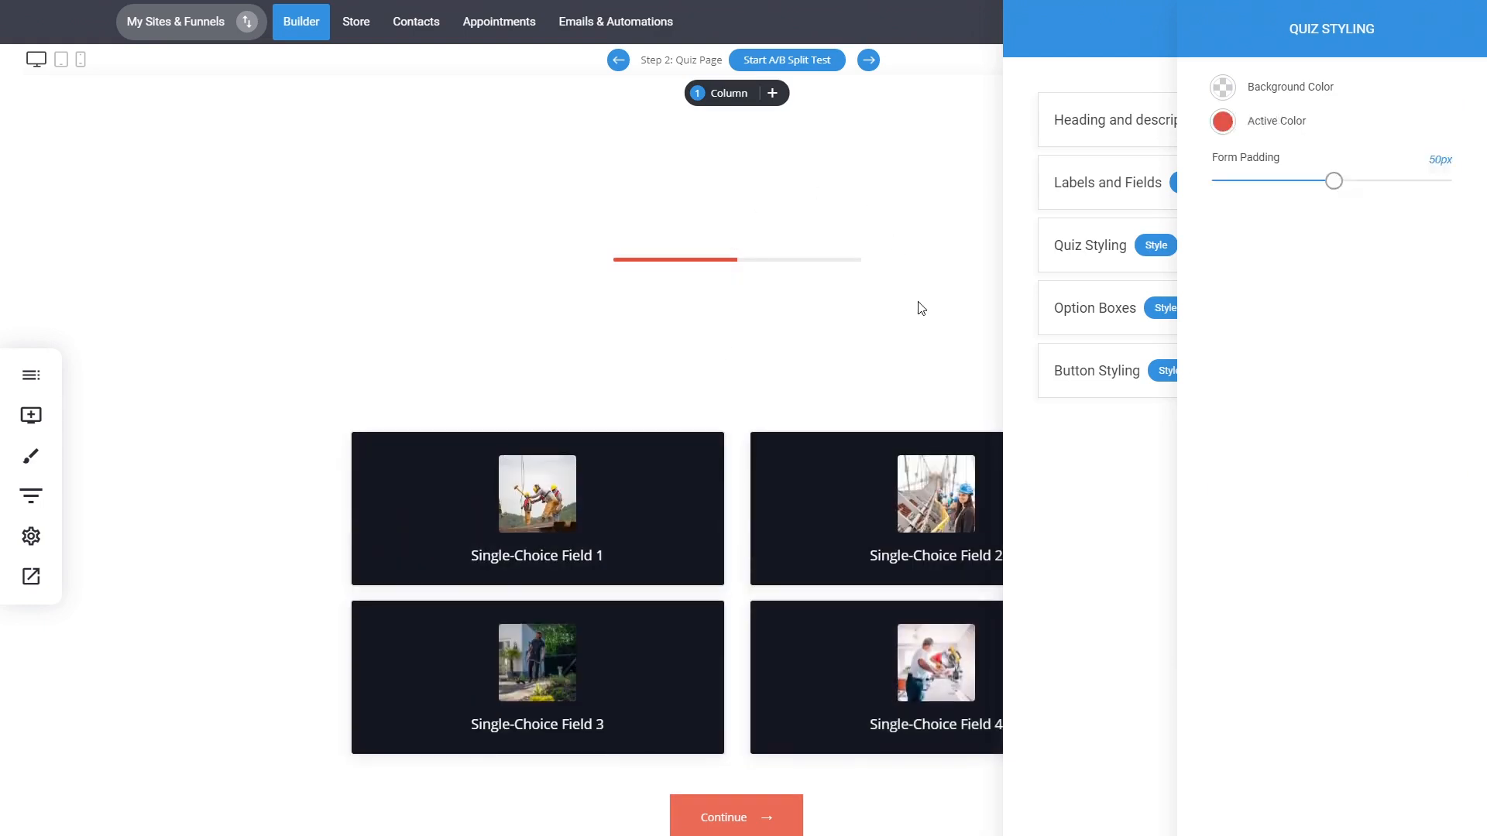
left_click(87, 93)
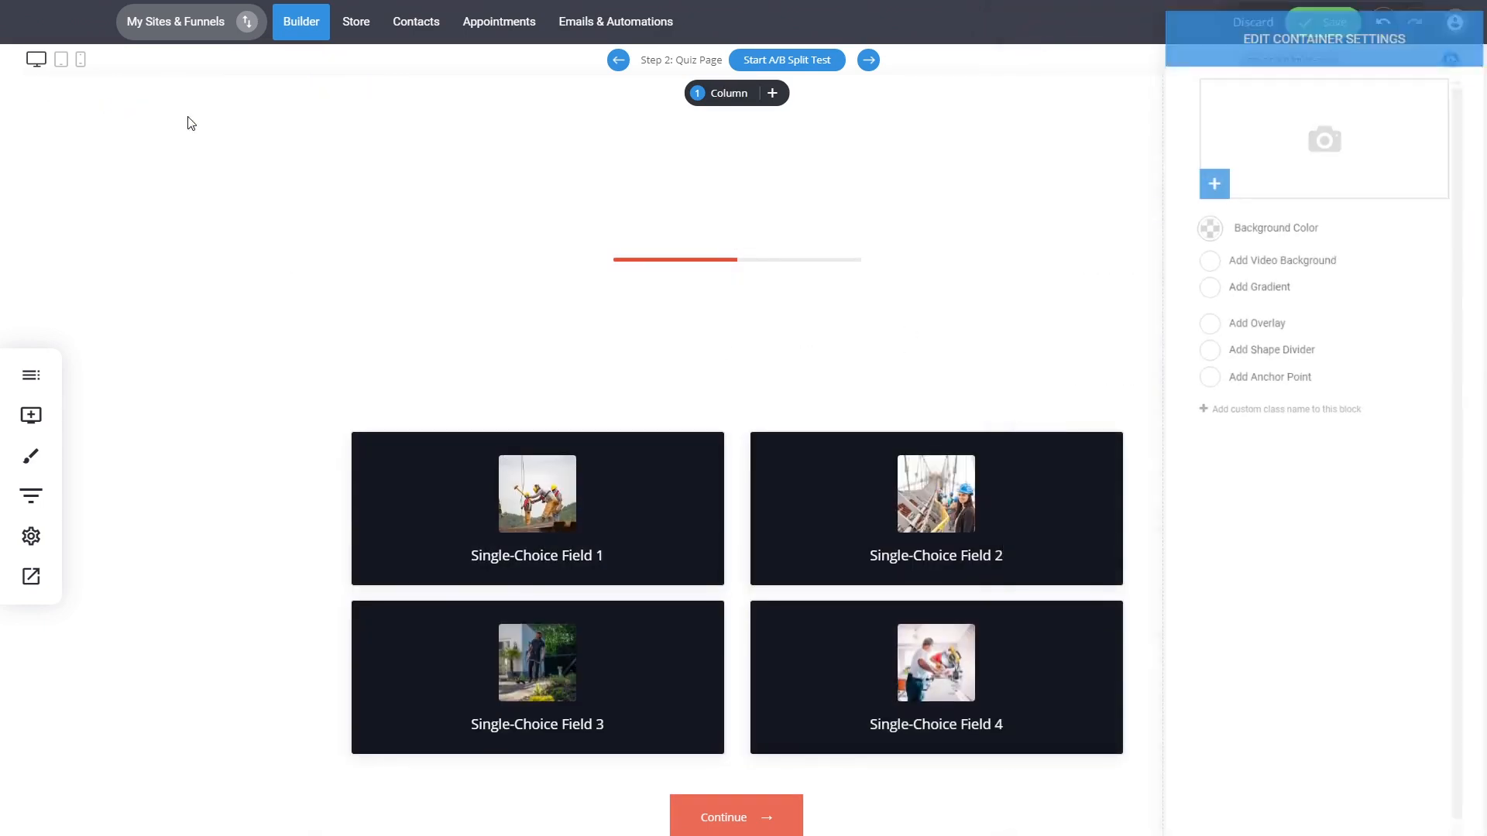
left_click(1207, 233)
left_click(725, 290)
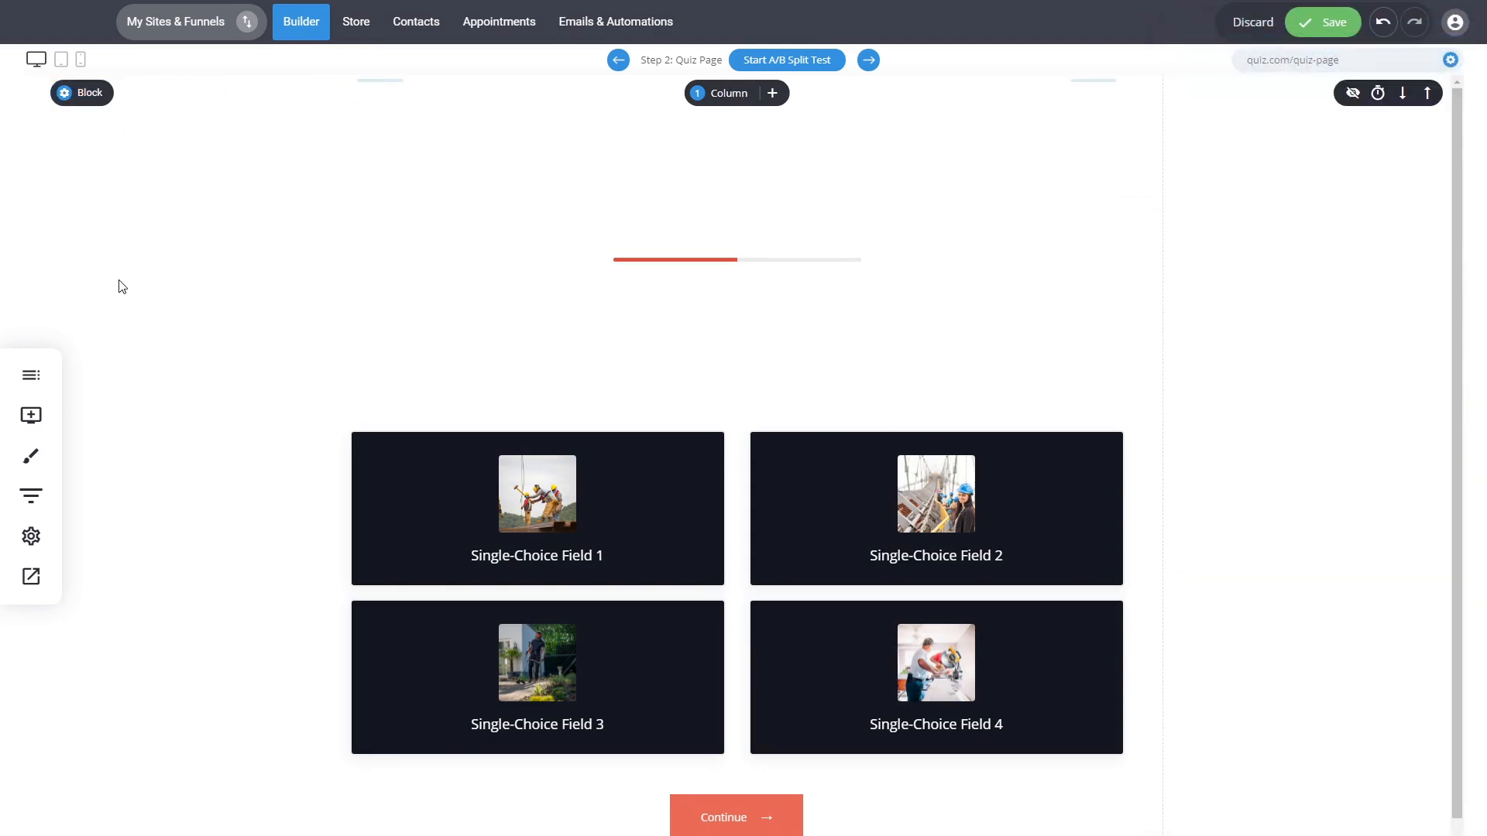
- Set the background color of the block containing the quiz to dark 1A1C20
left_click(86, 92)
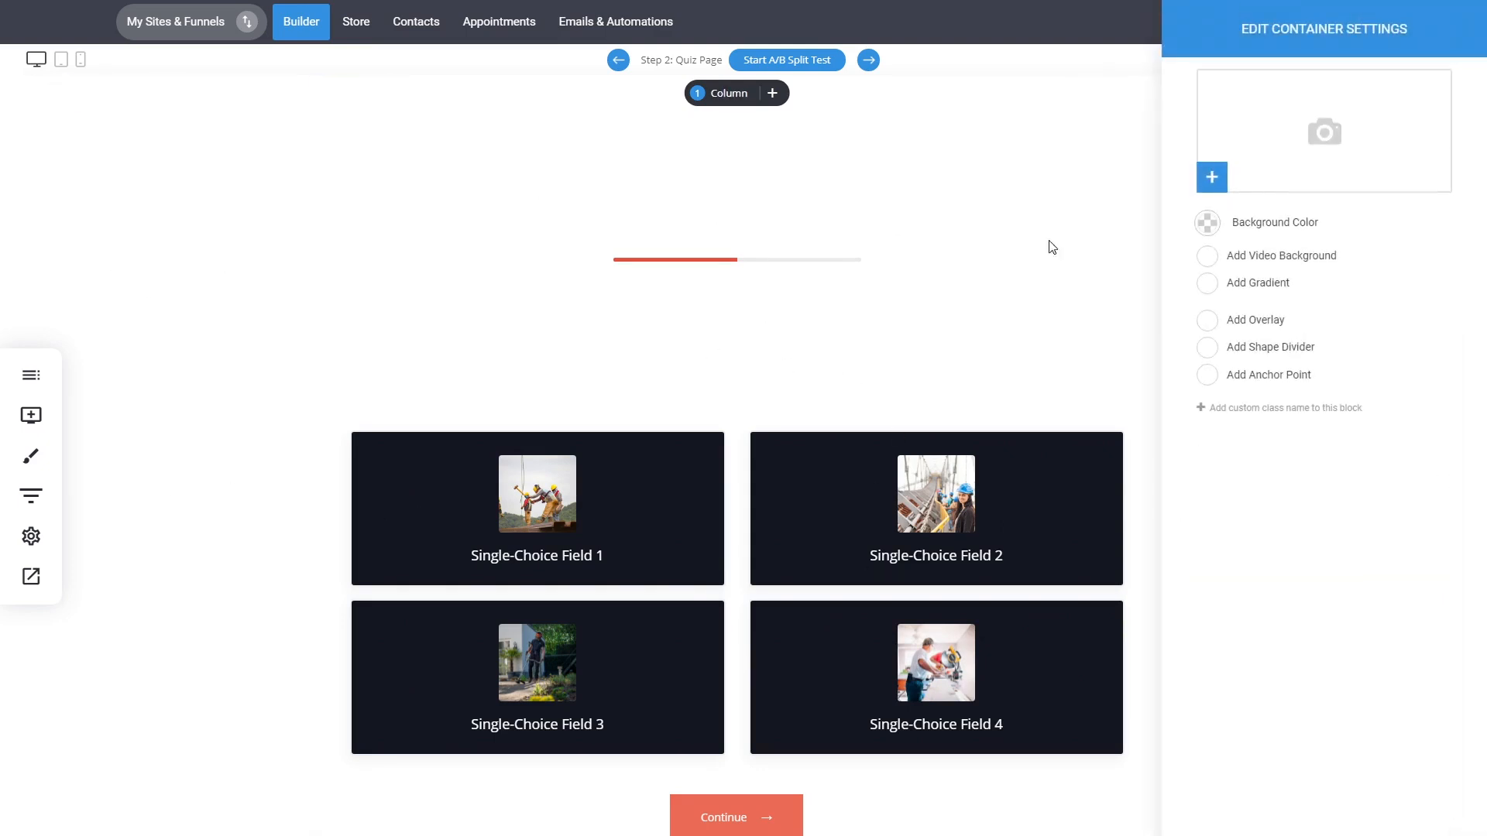
left_click(1206, 222)
left_click(1232, 360)
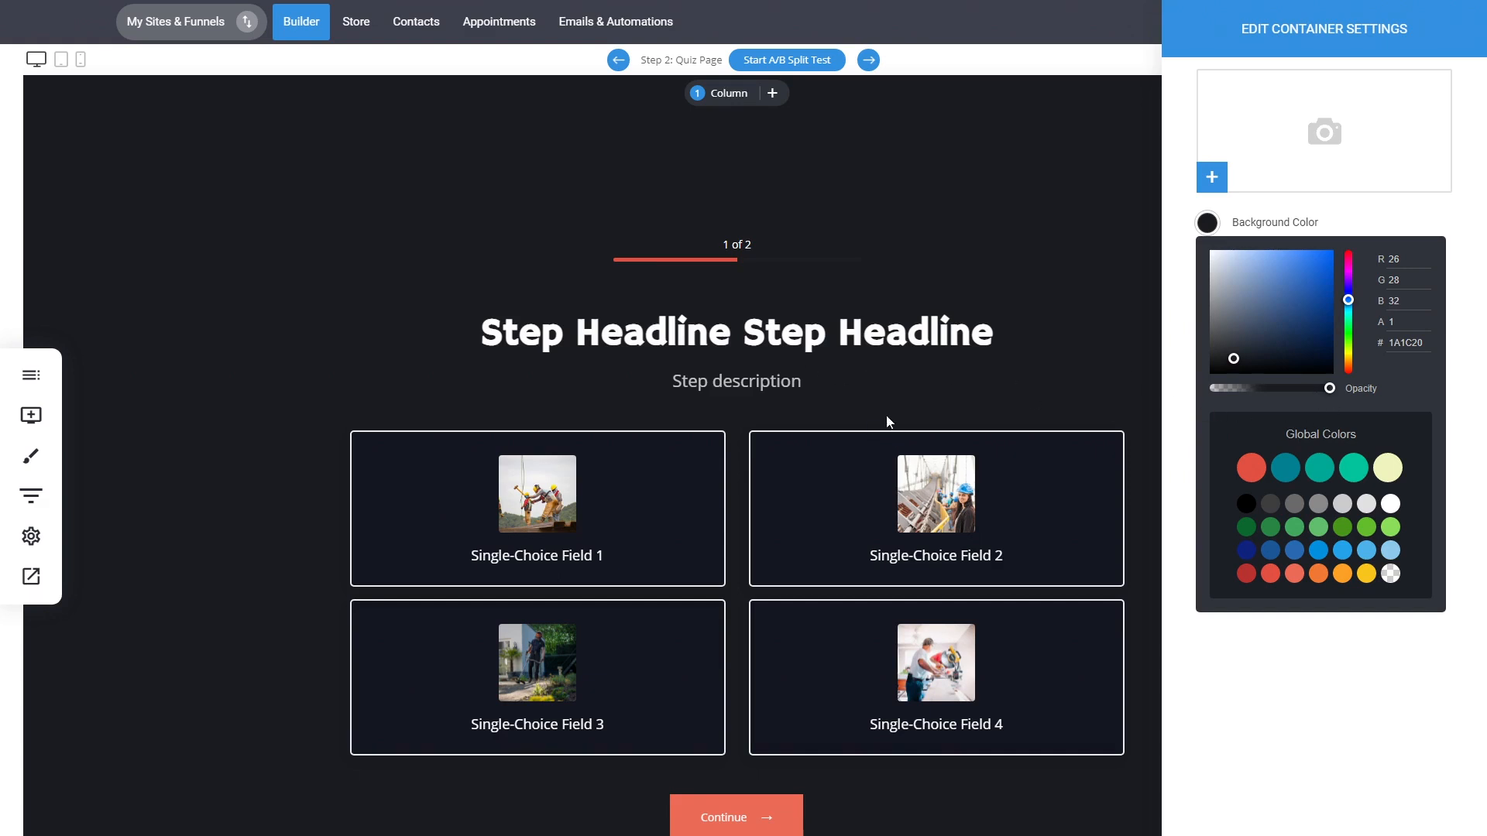
left_click(910, 366)
left_click(911, 366)
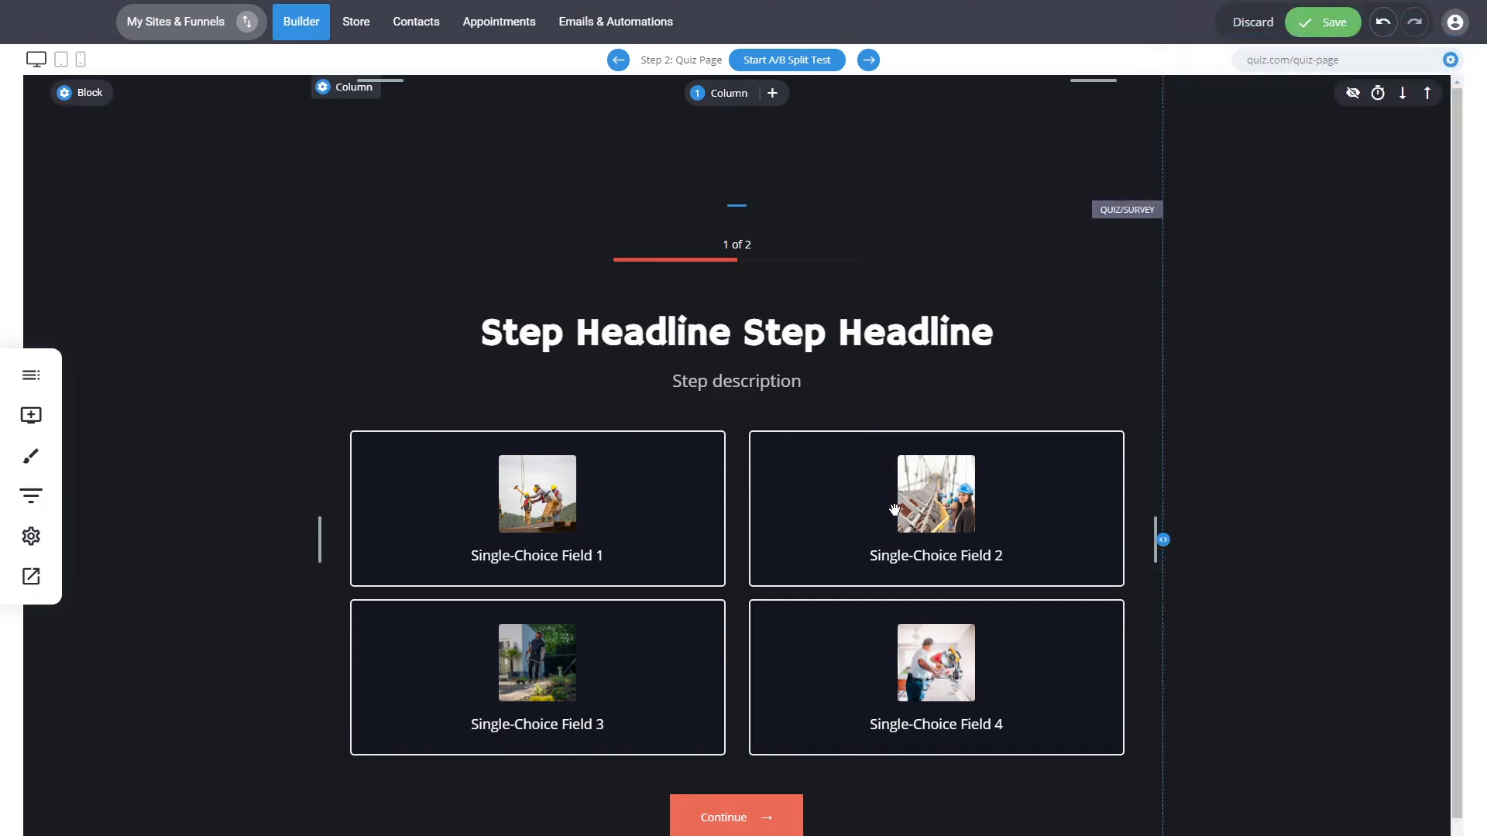
- Change the quiz option boxes' border color to muted slate 525971
left_click(686, 488)
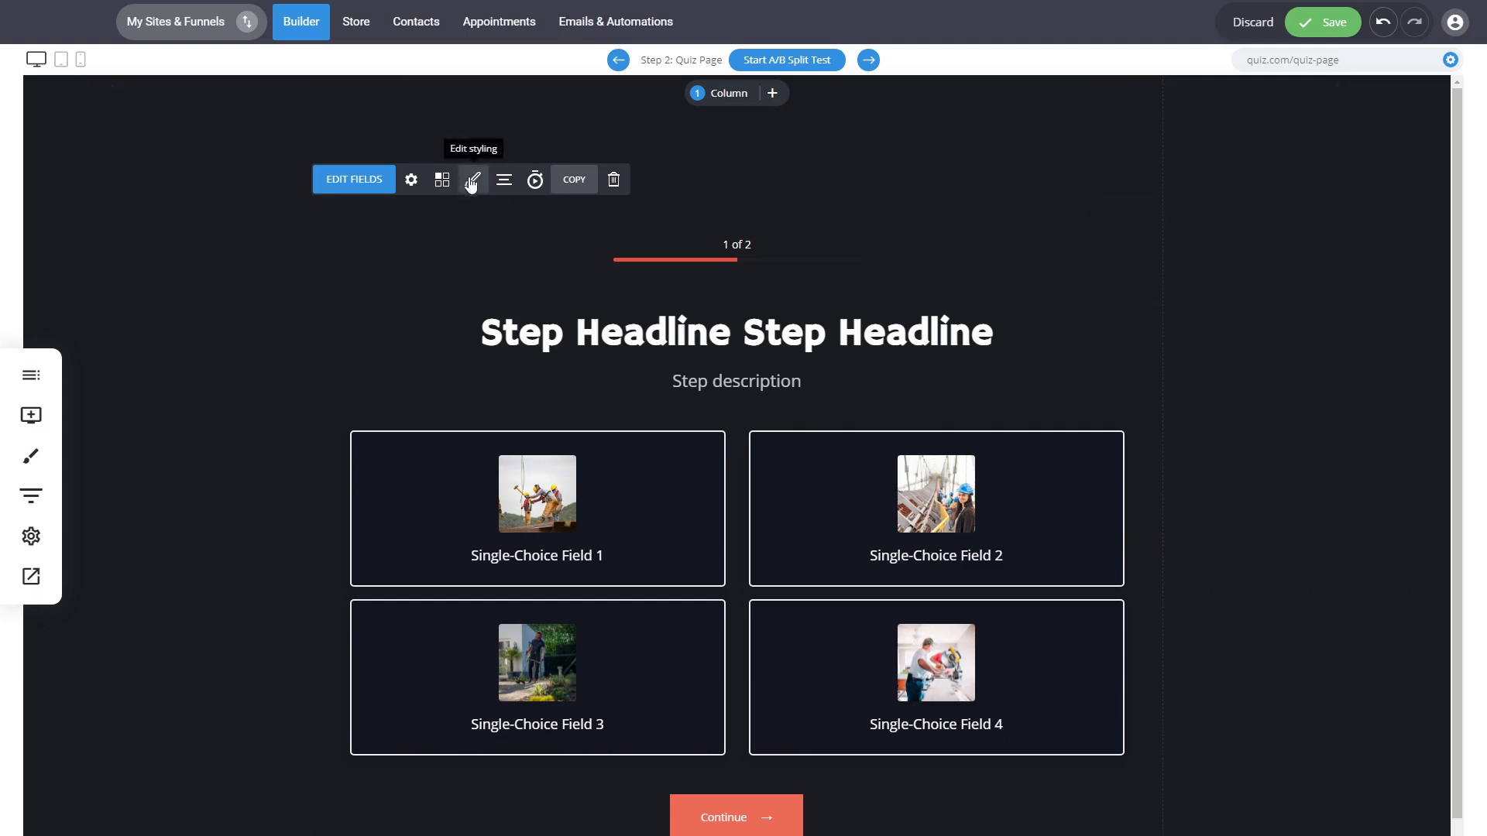
left_click(471, 182)
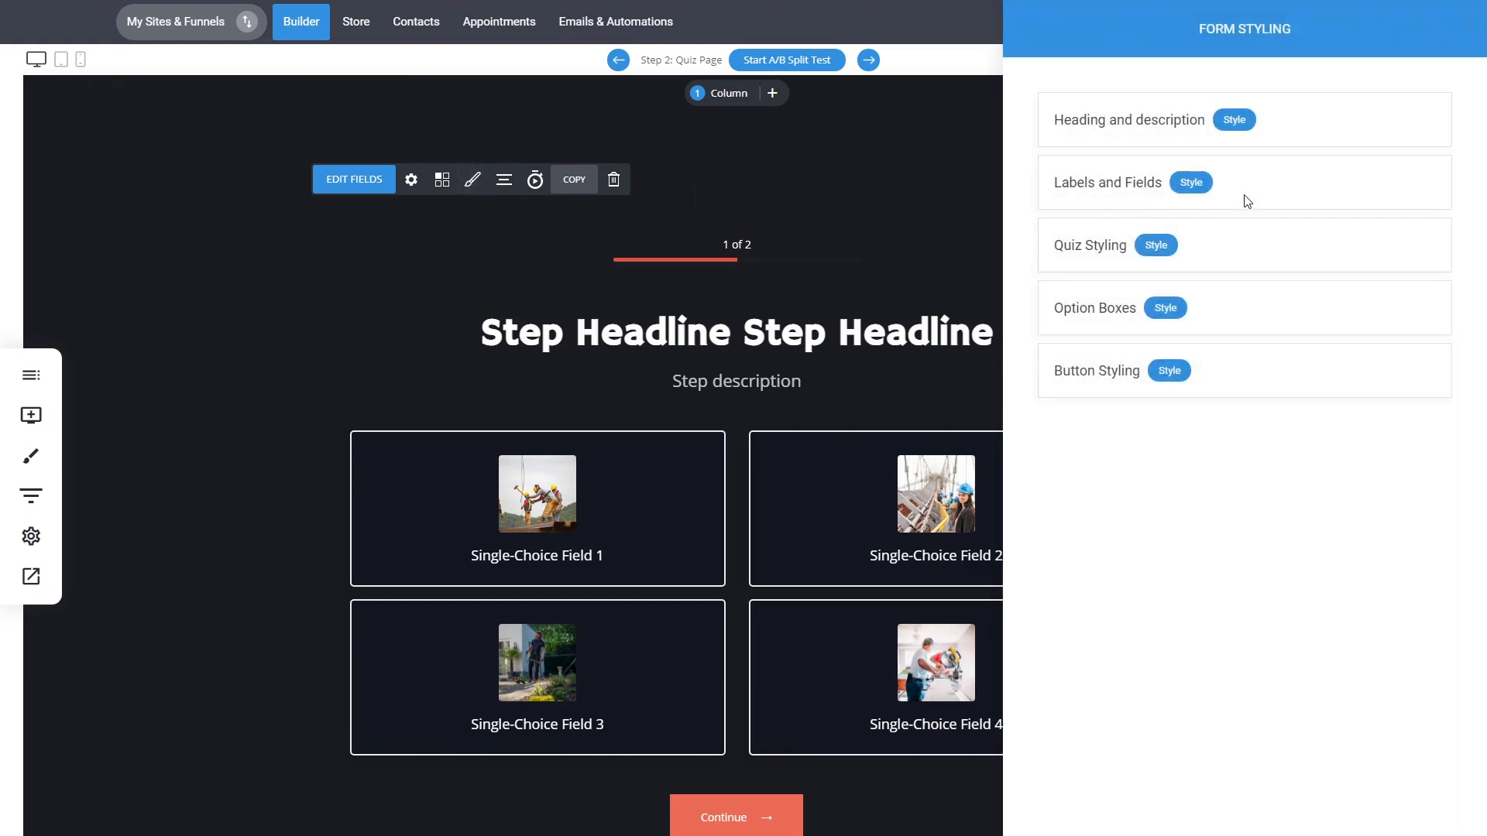
left_click(1165, 308)
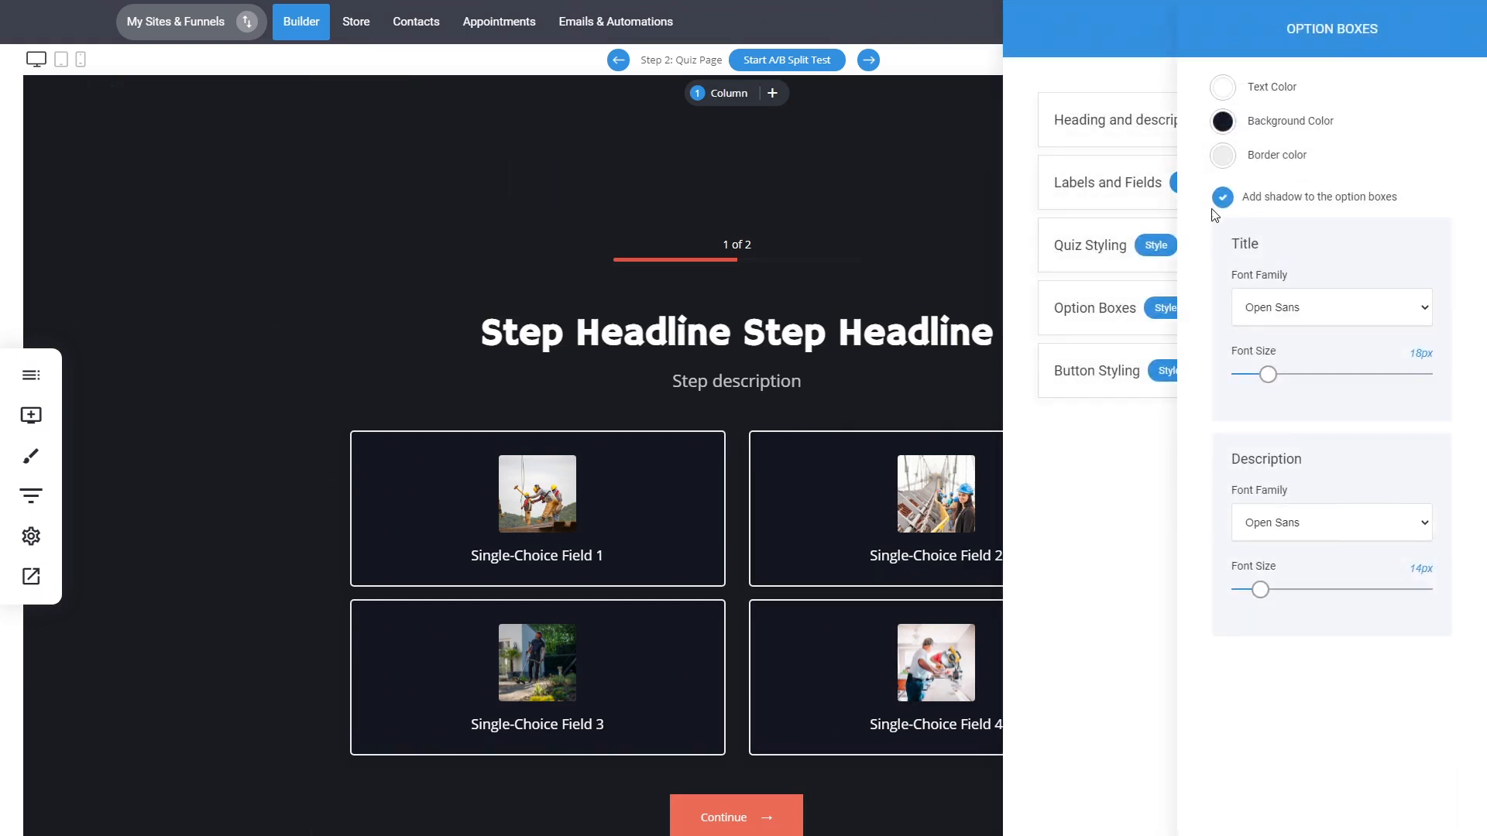
left_click(1224, 156)
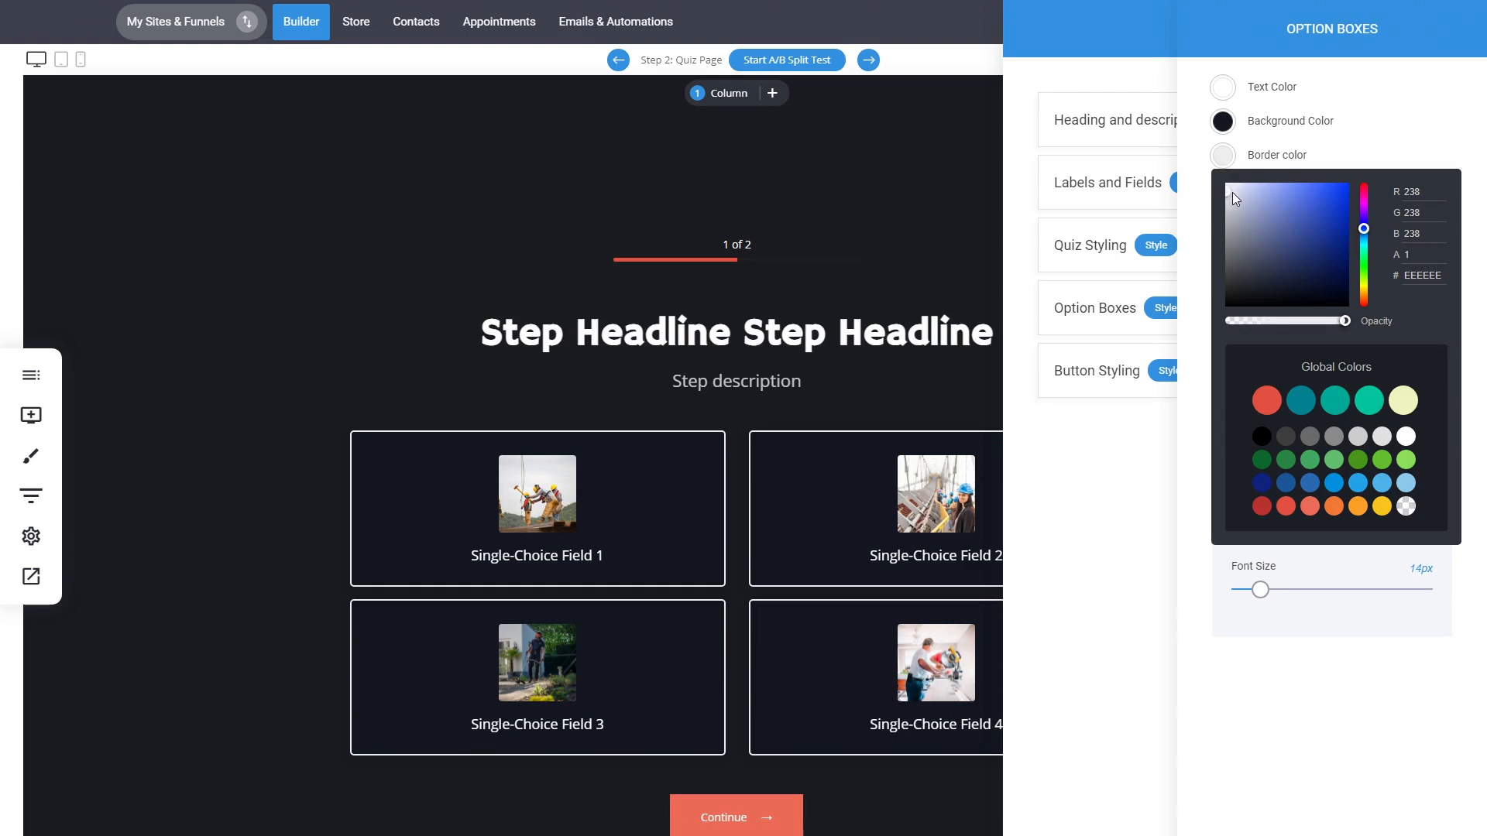
left_click_drag(1238, 191, 1259, 253)
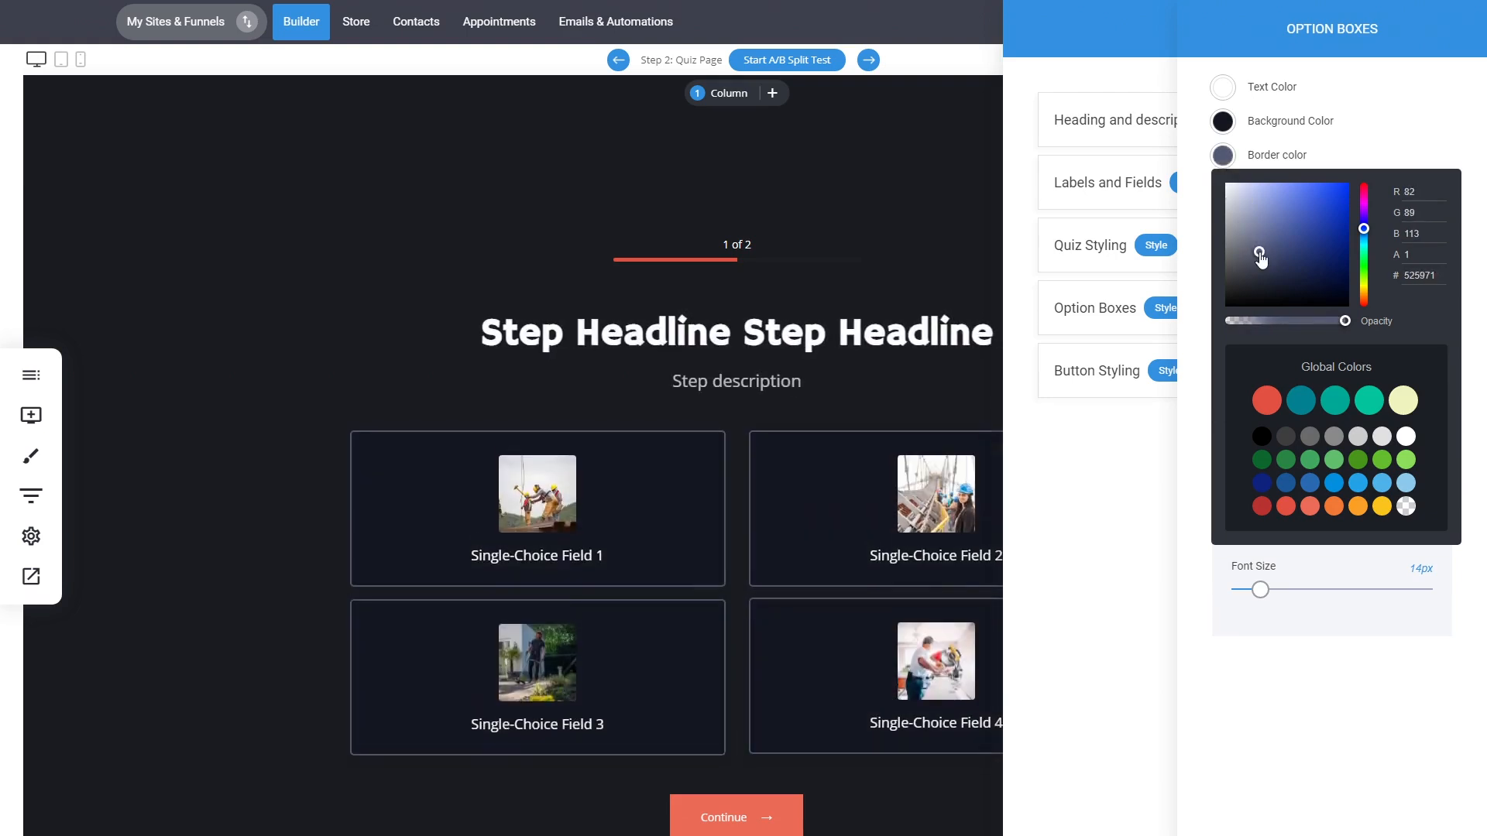
left_click(1199, 464)
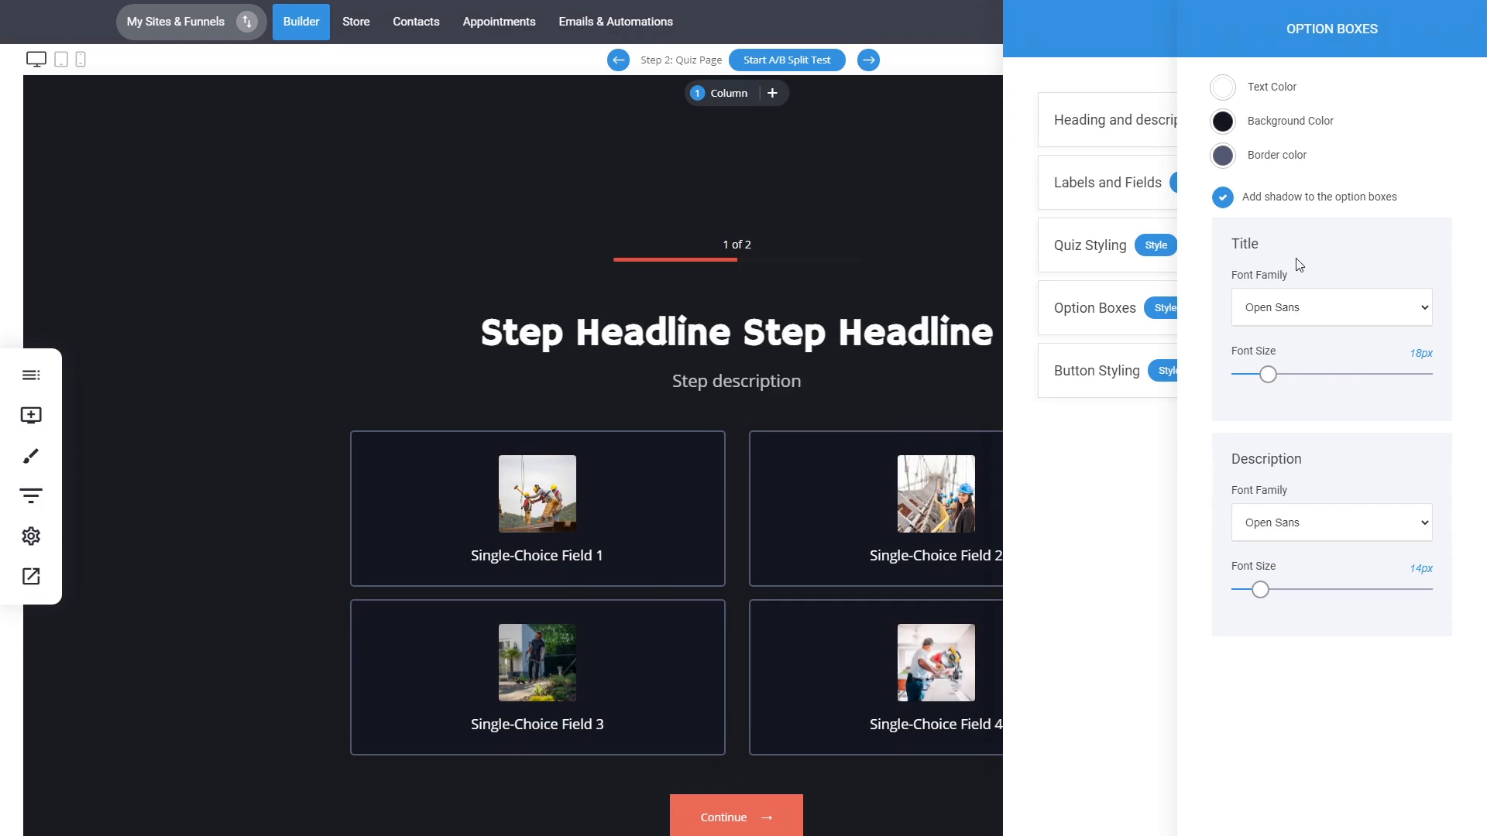
- Reduce the opacity of the option boxes' white text color to about 0.65
left_click(1223, 88)
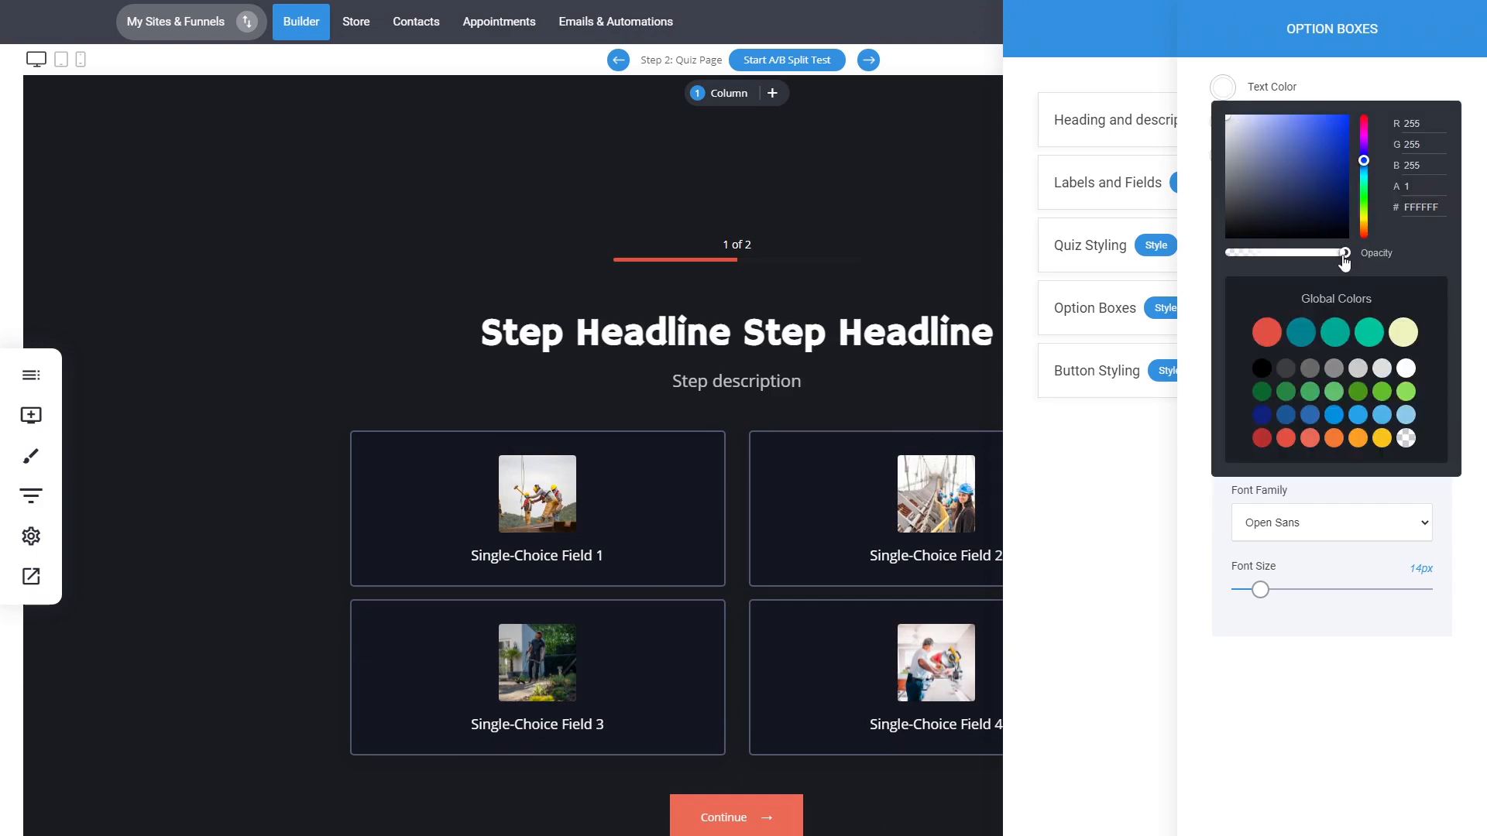
left_click_drag(1344, 259, 1306, 261)
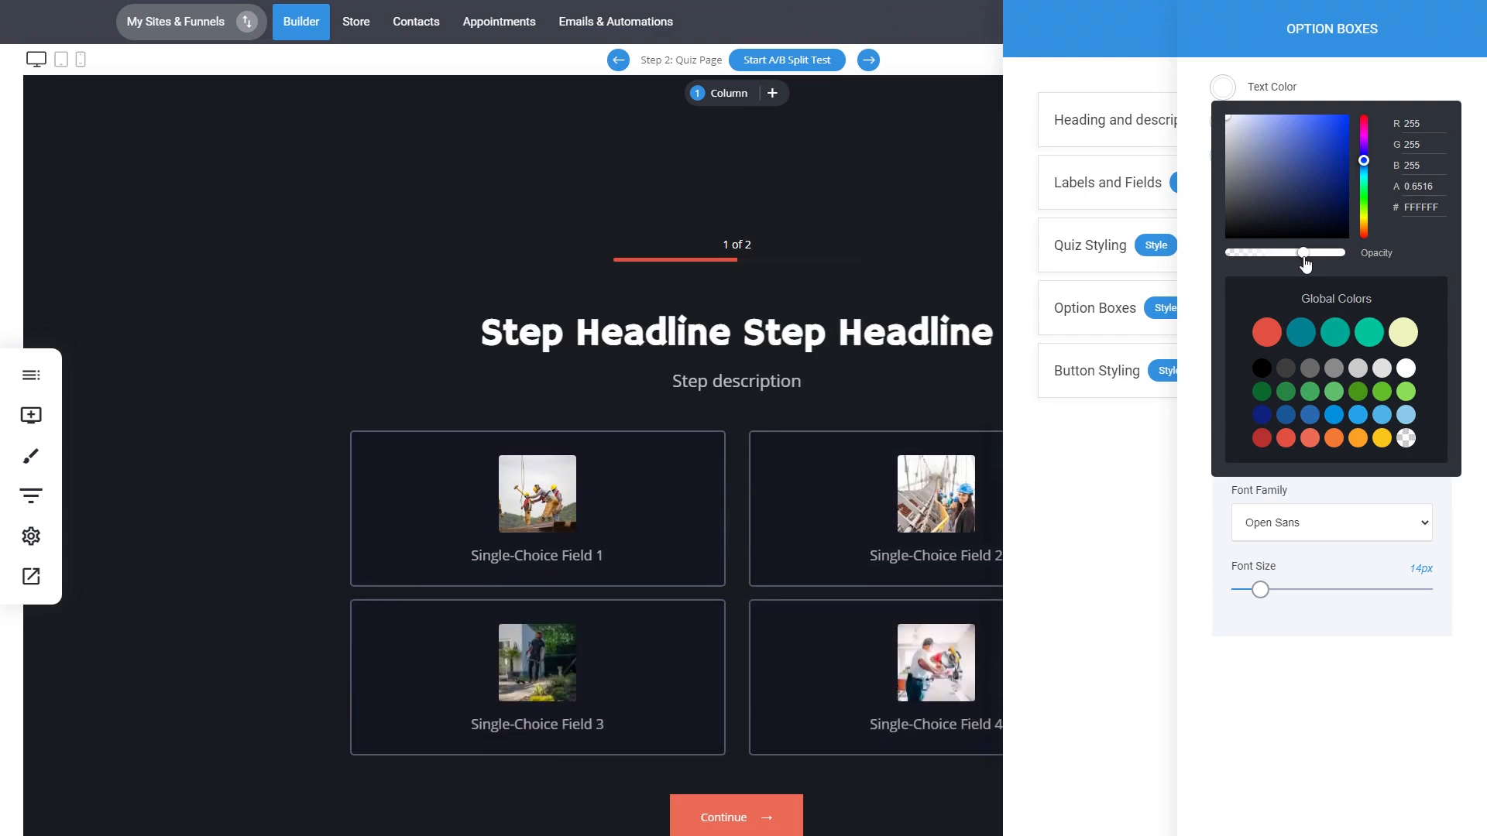
left_click(1342, 707)
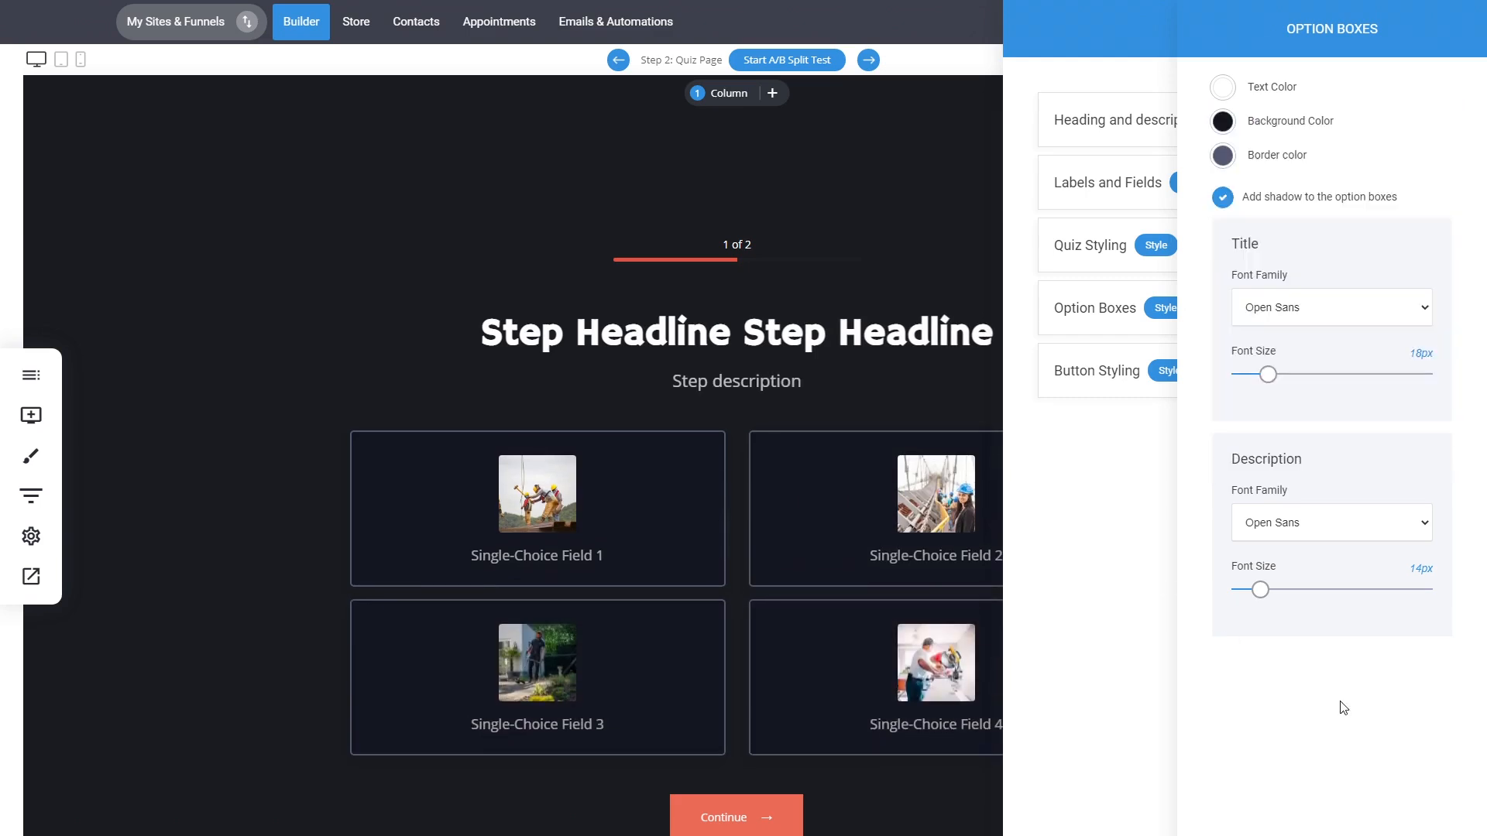
- Set the option boxes' title font to Hammersmith One at 23px
left_click(1276, 308)
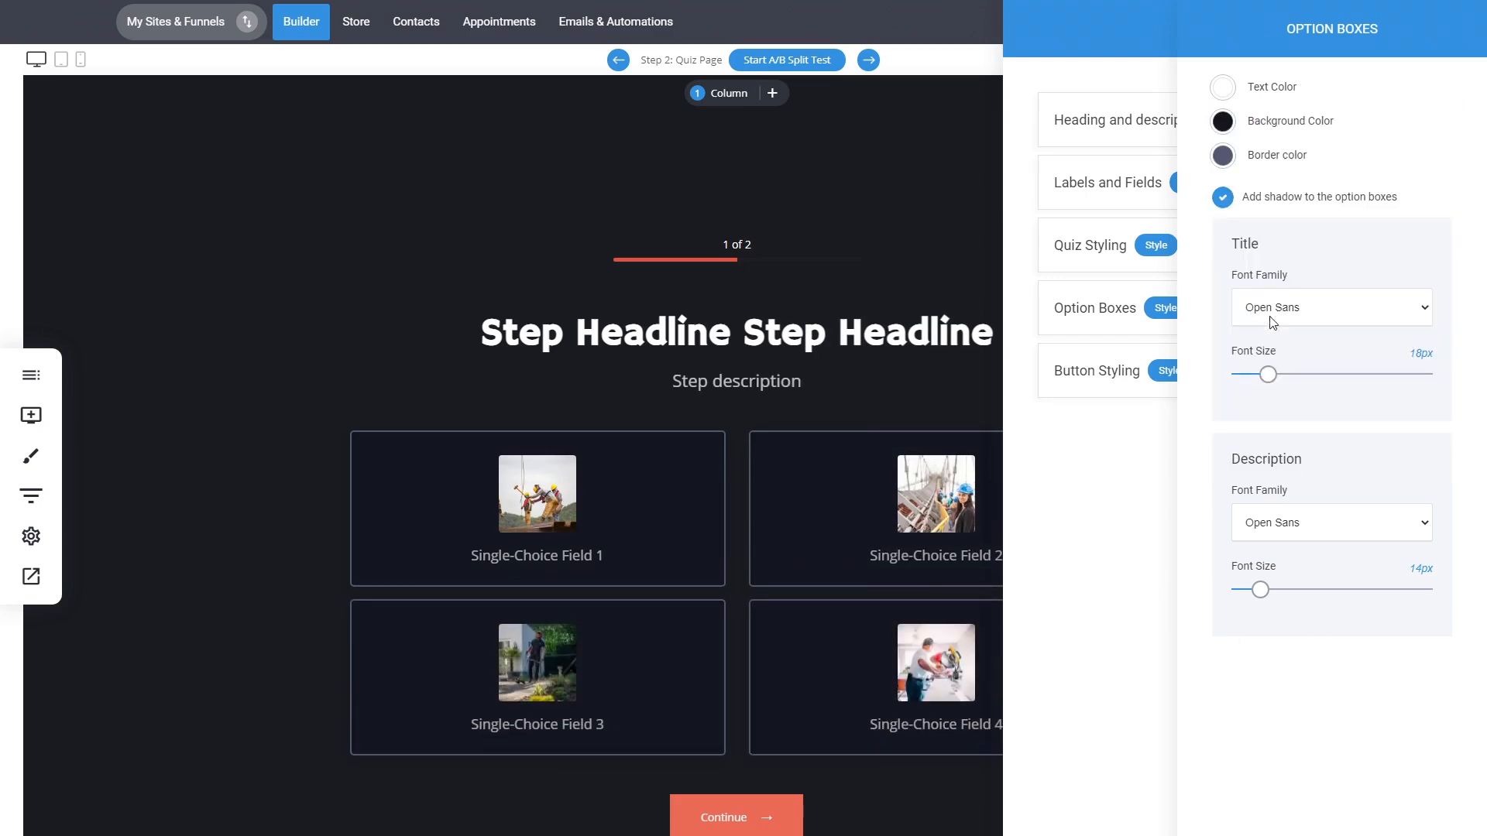
left_click(1278, 379)
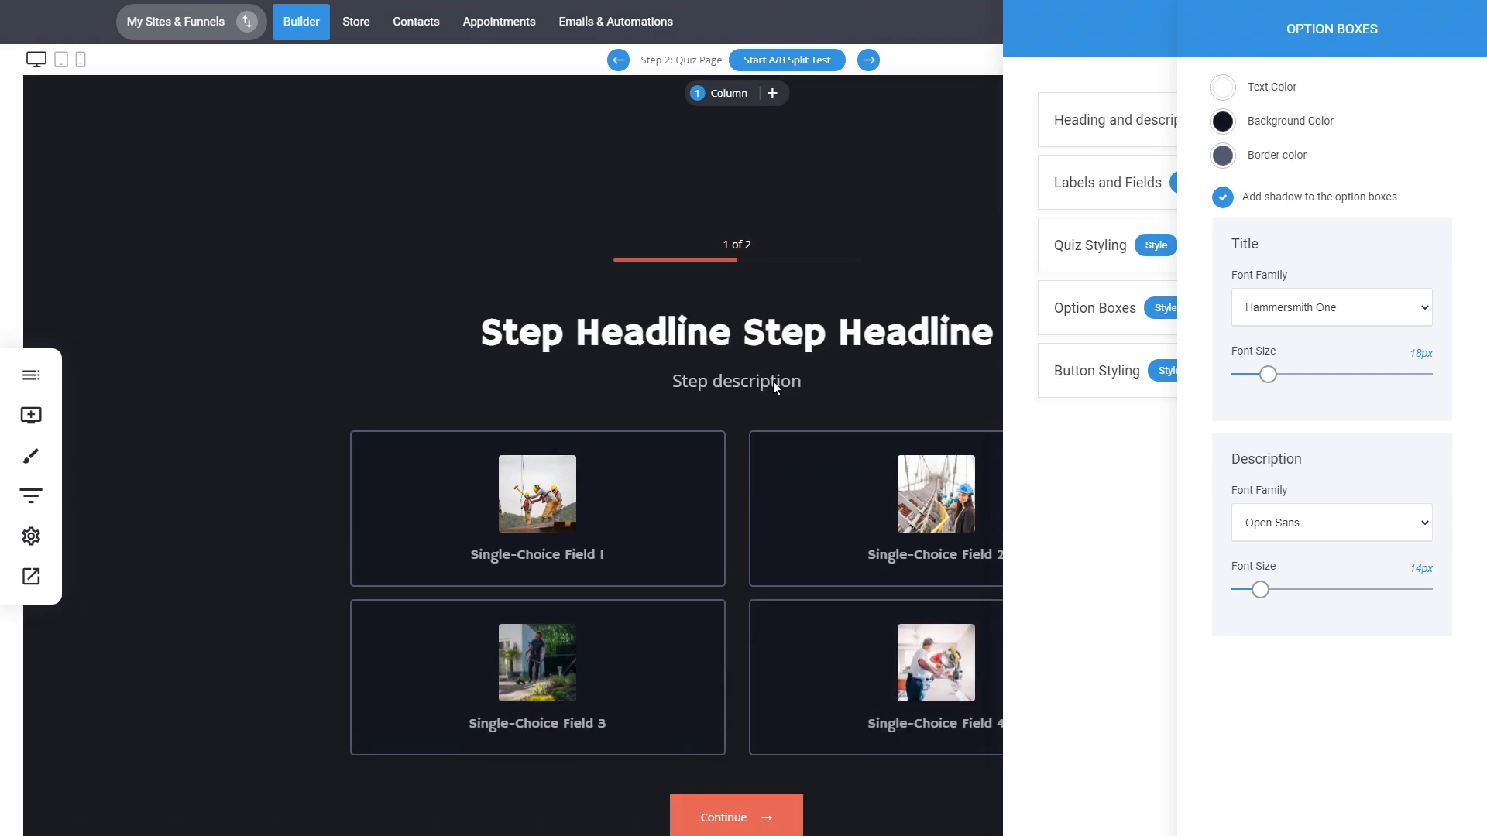
left_click_drag(1269, 376, 1278, 375)
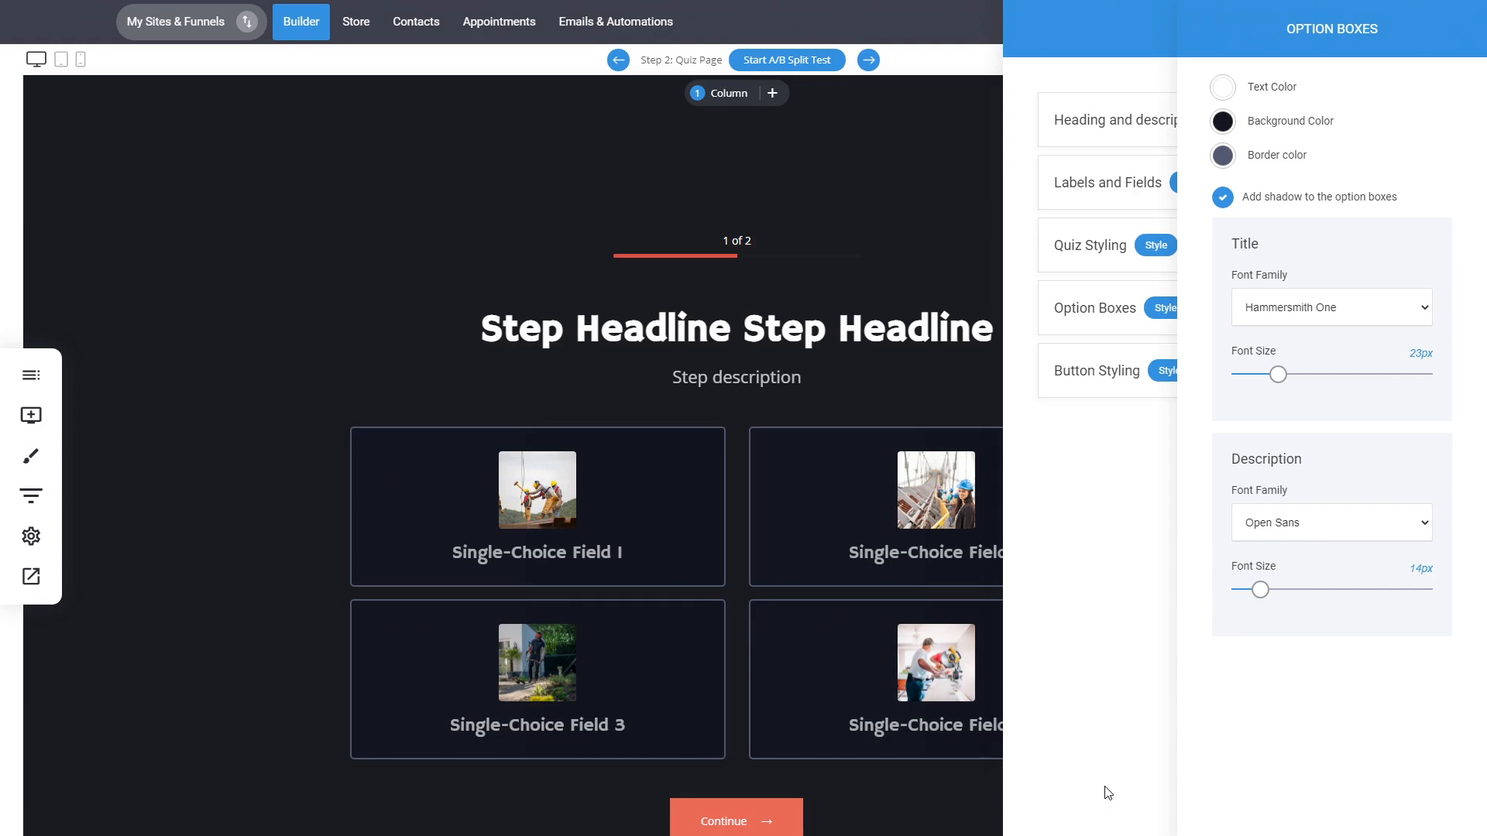
left_click(1135, 631)
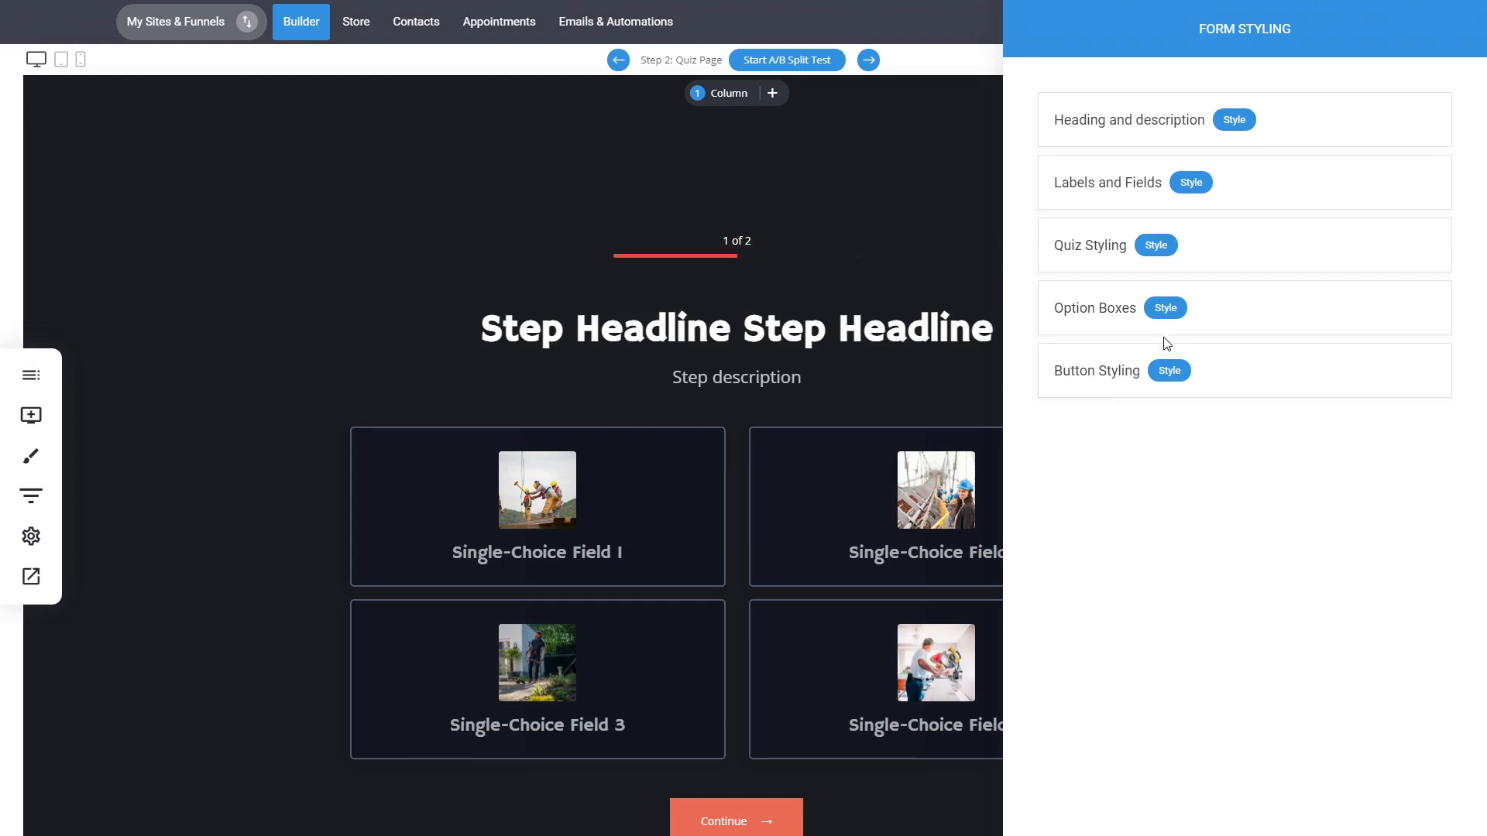
- Set the quiz button's color to darker red CF4C36 and its border radius to 35px in the button styling
left_click(1169, 371)
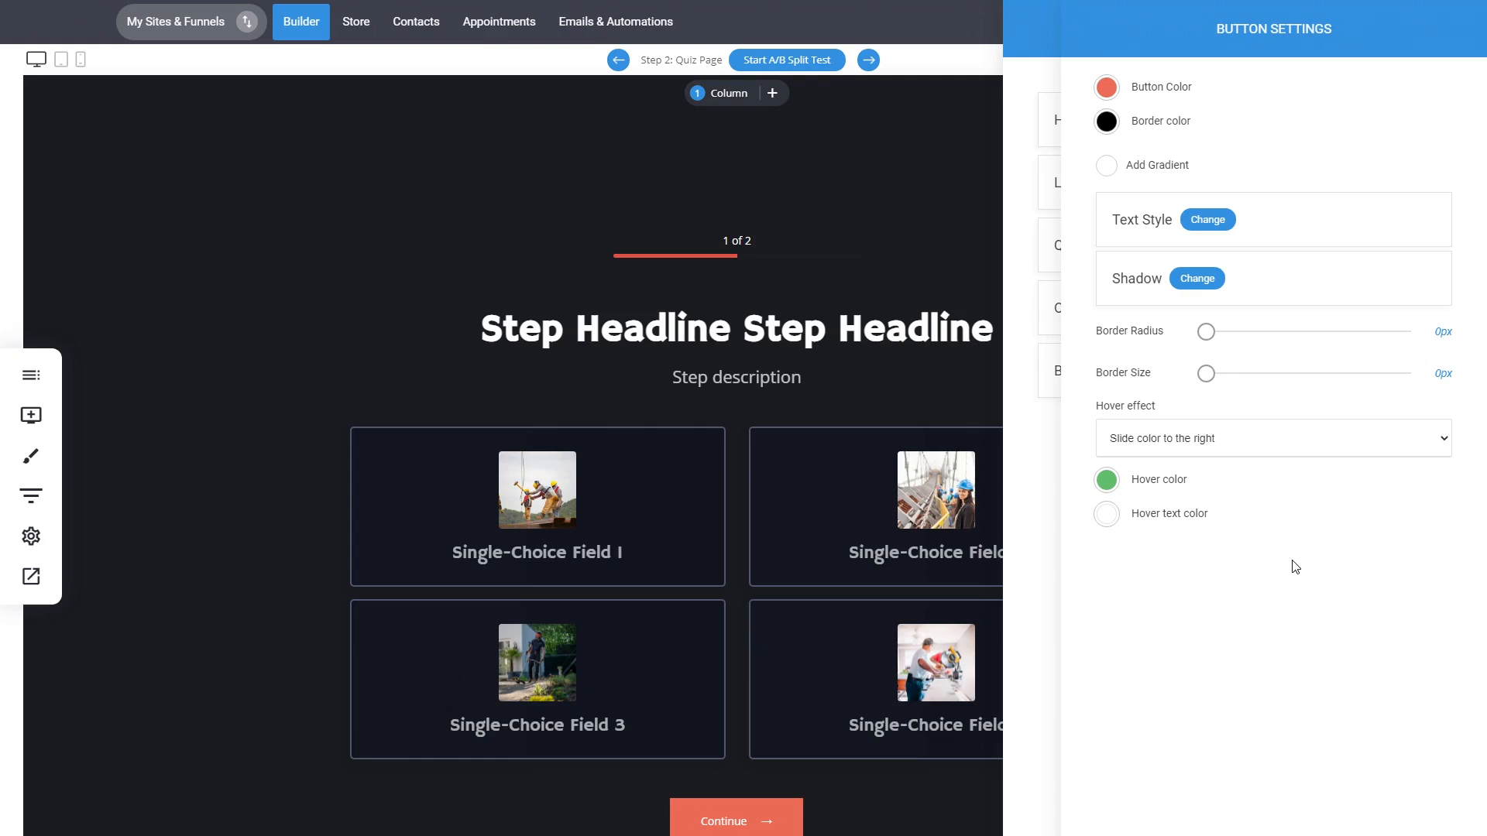
left_click(1108, 92)
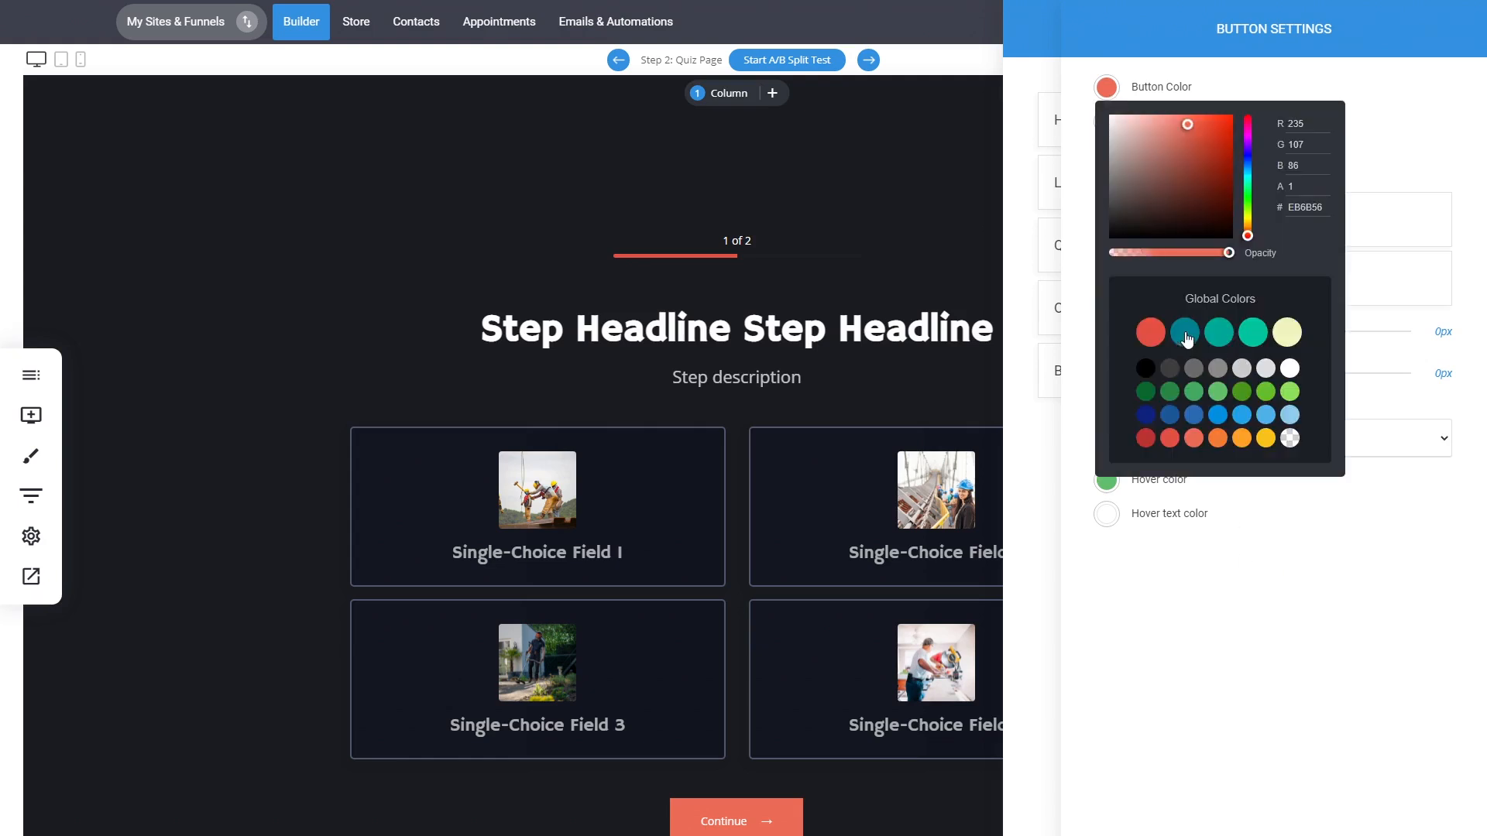
left_click(1199, 138)
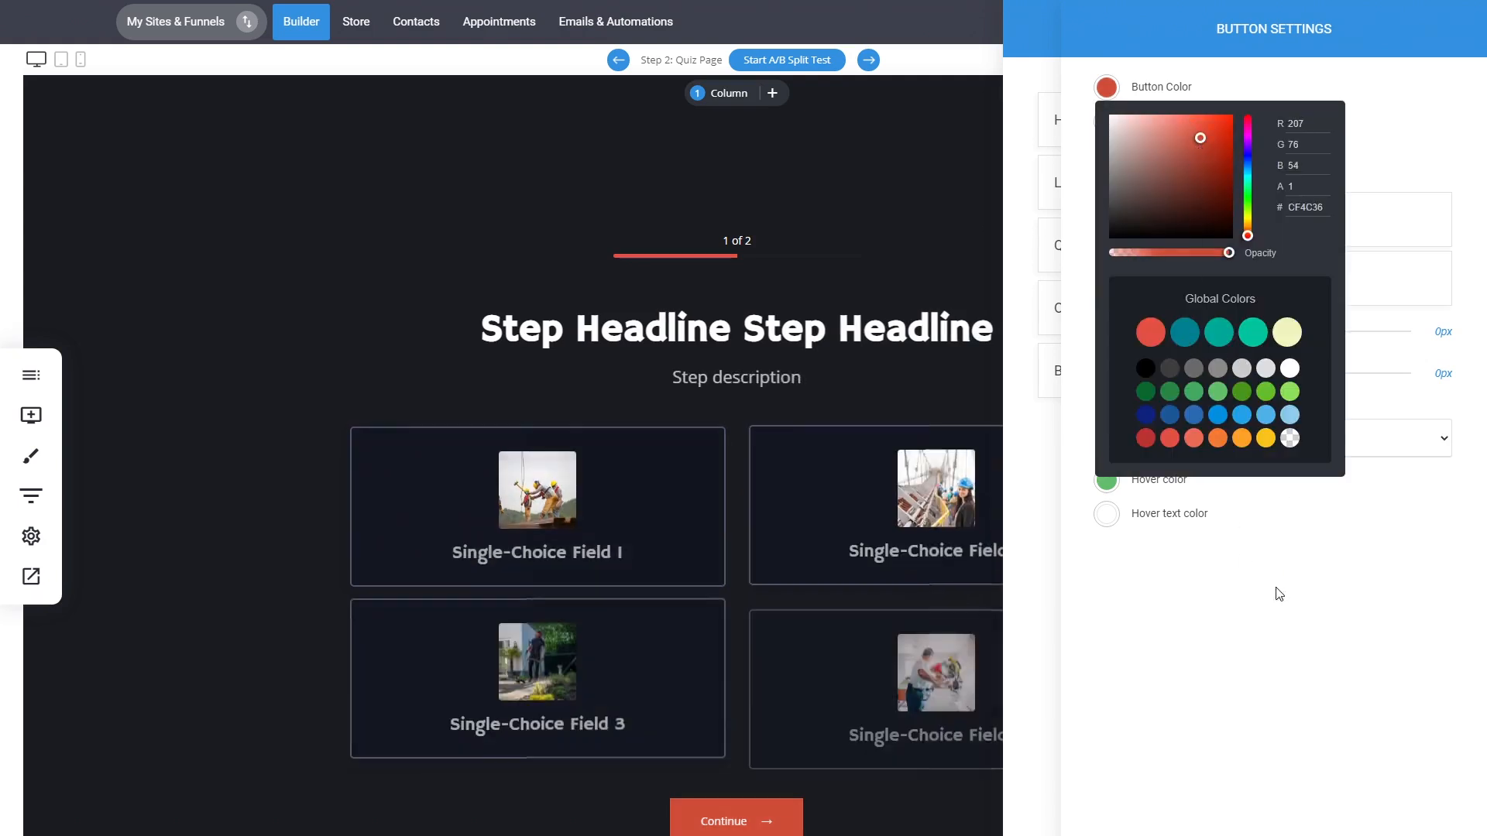
left_click(1256, 641)
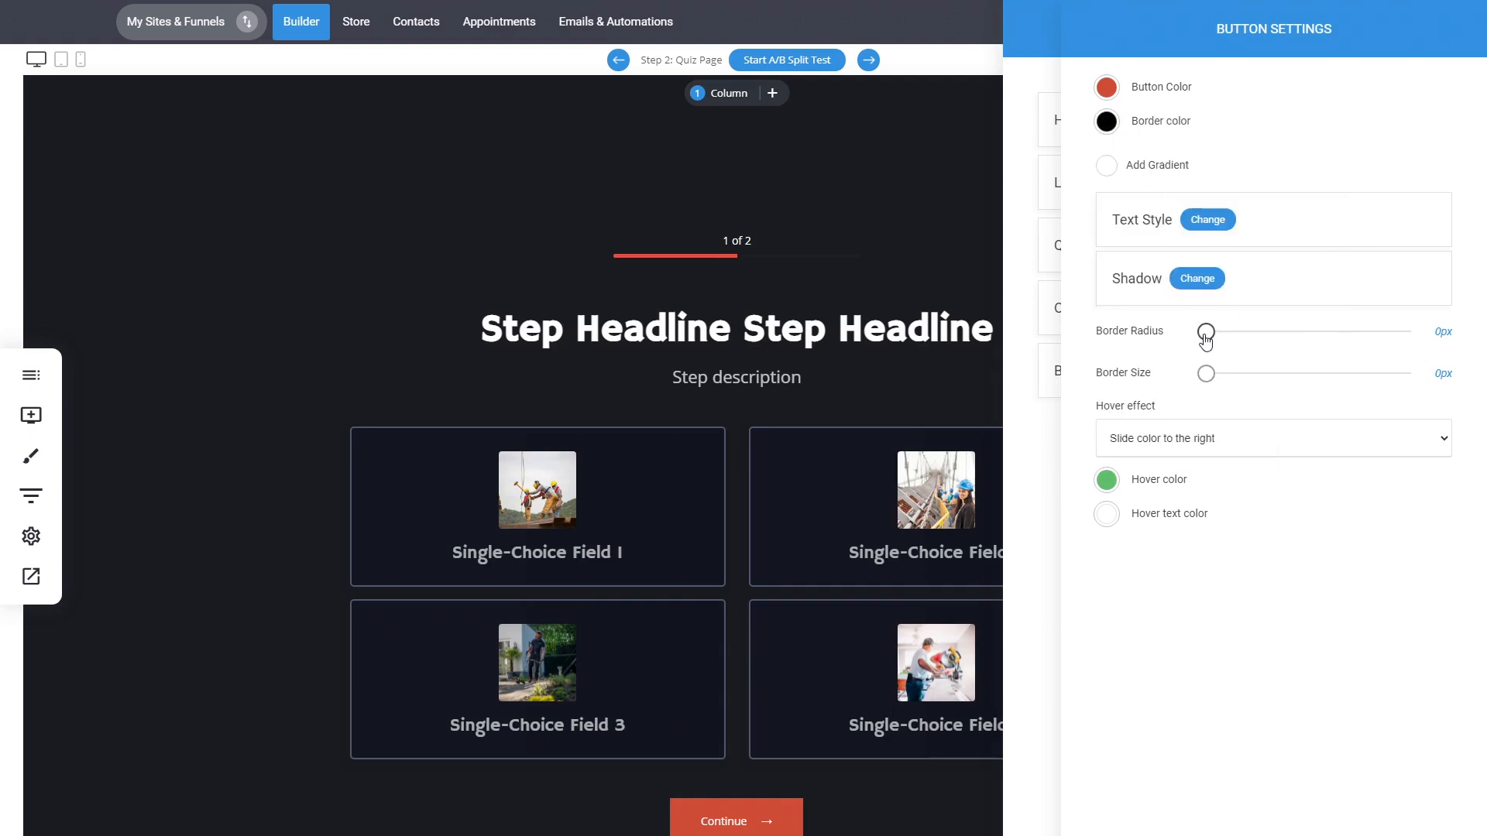
left_click_drag(1207, 333, 1330, 344)
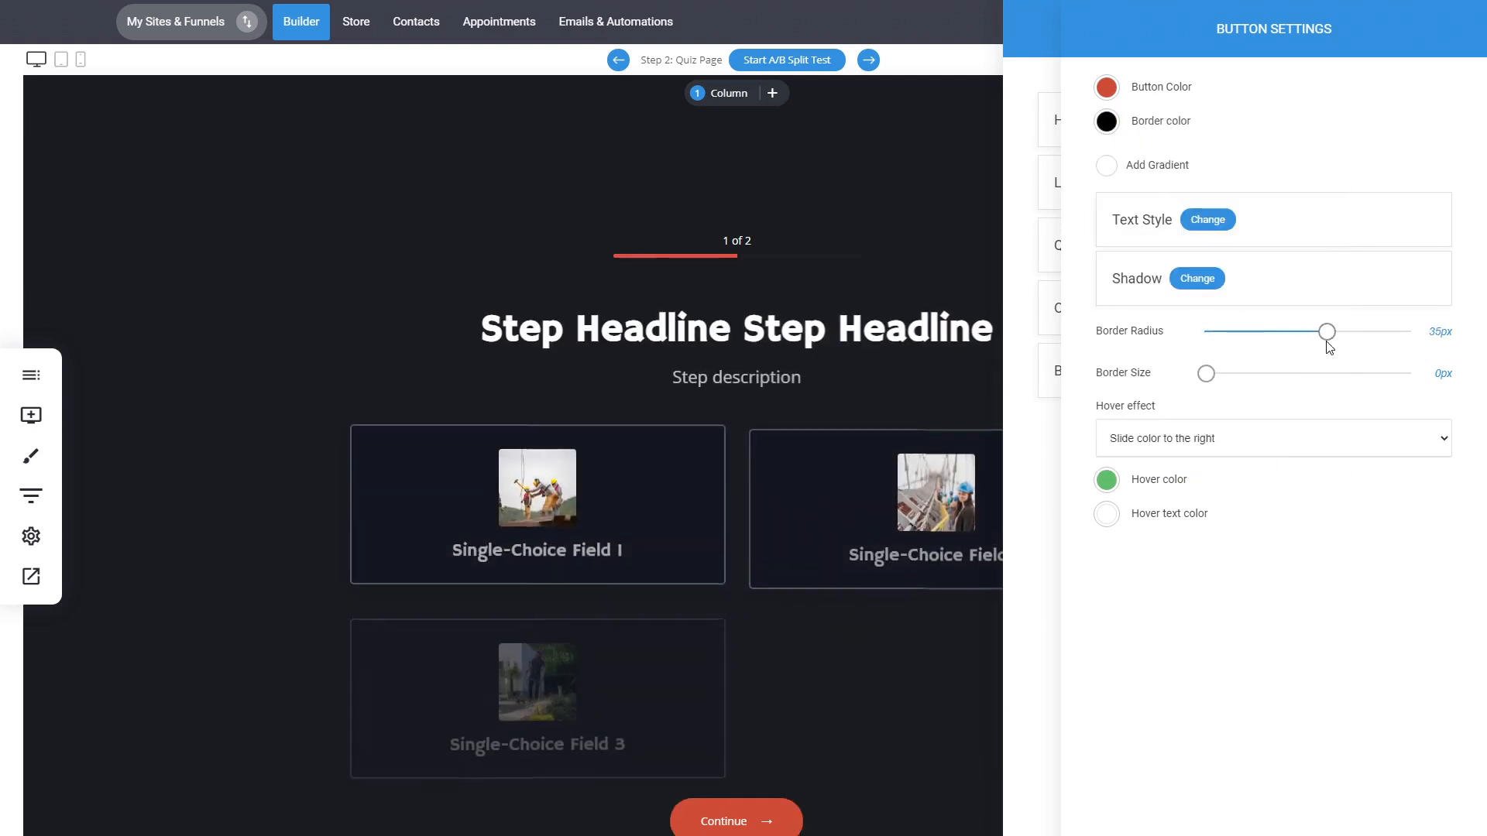
- Style the quiz button's text in Hammersmith One at 23px with 1px letter spacing, and close the form styling
left_click(1208, 220)
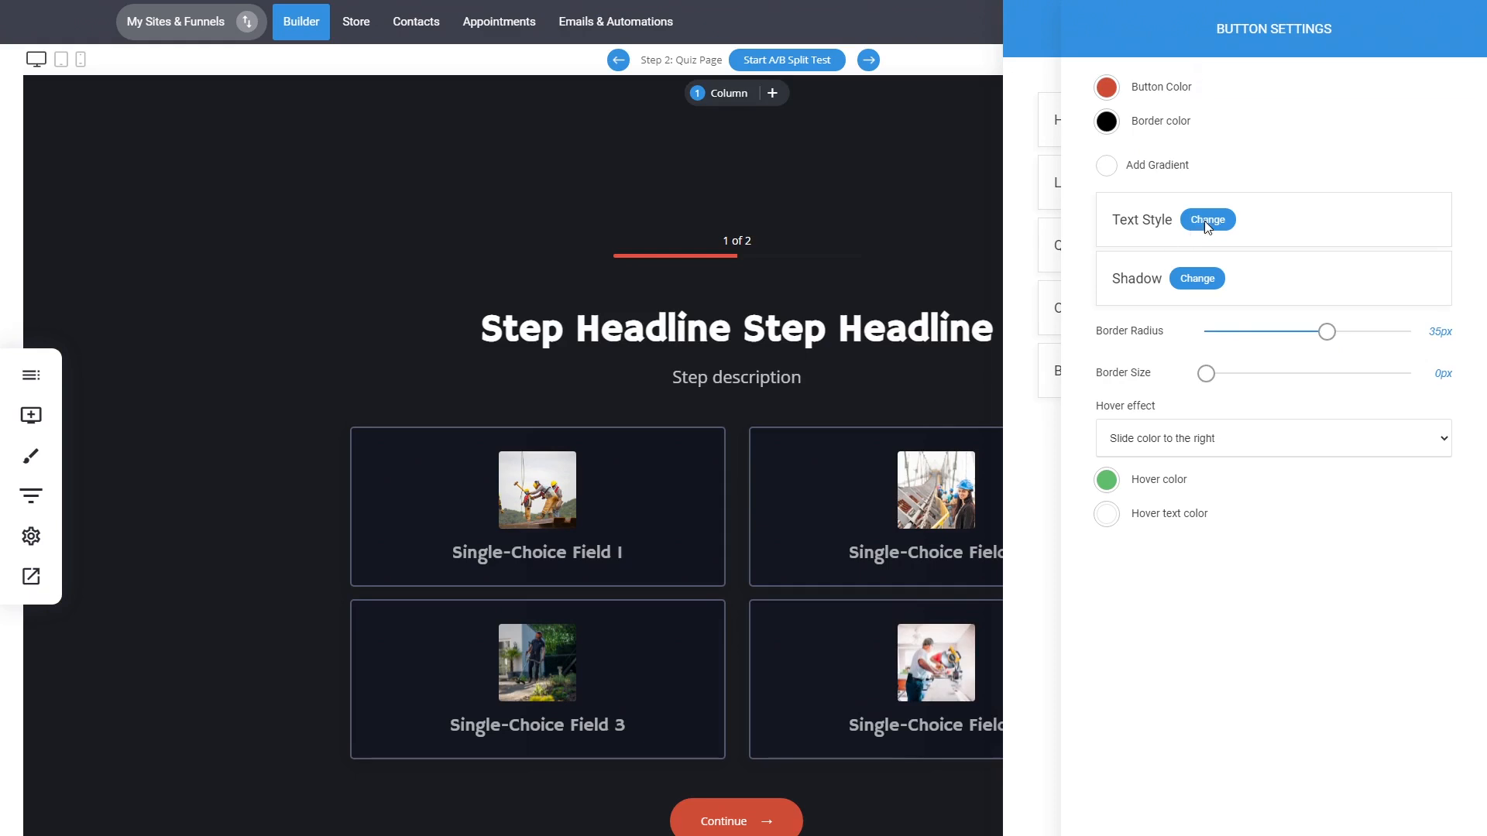
left_click_drag(1338, 217, 1346, 222)
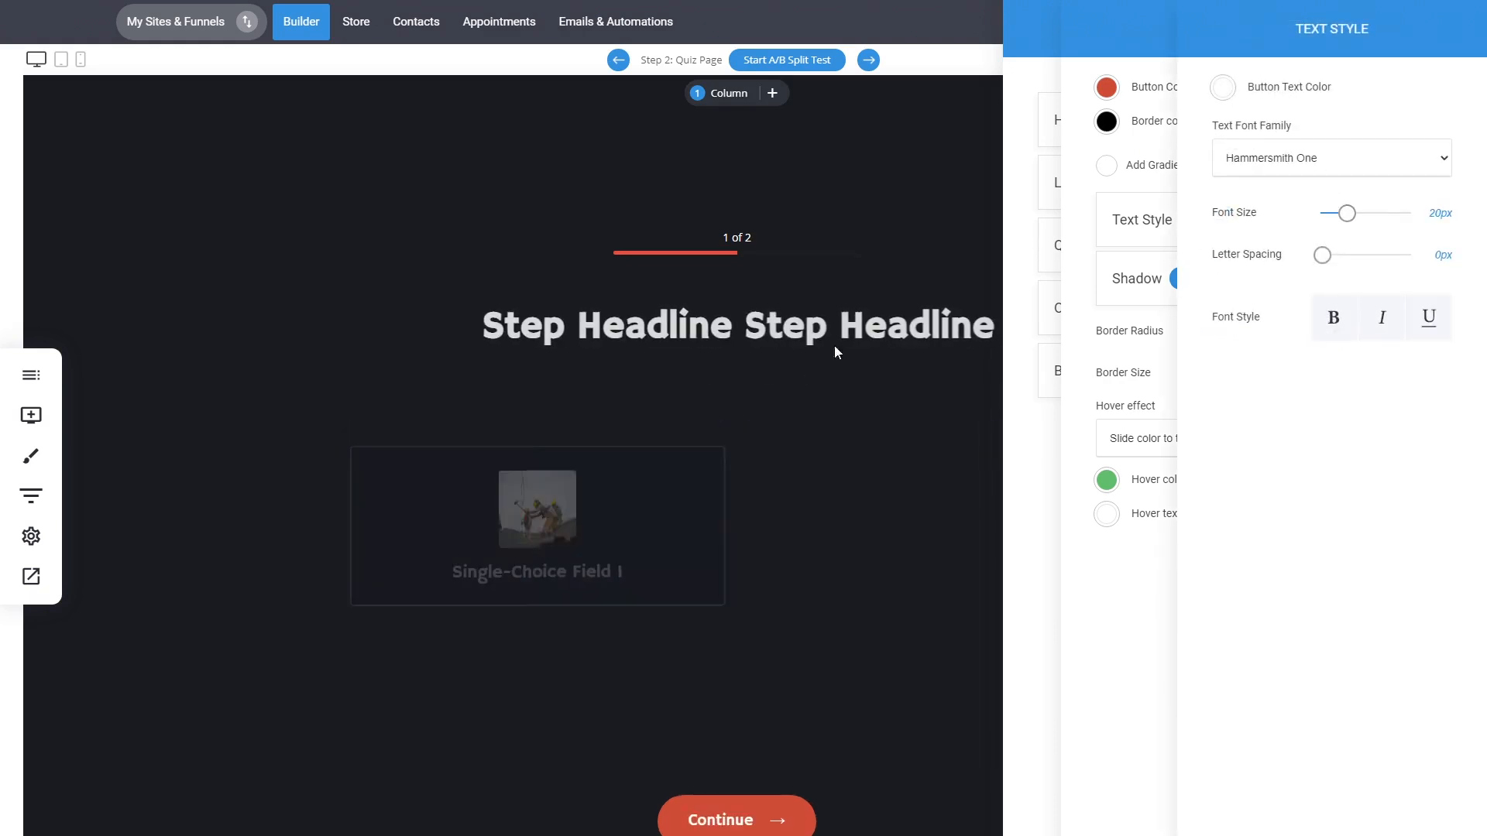
left_click_drag(1344, 226, 1330, 259)
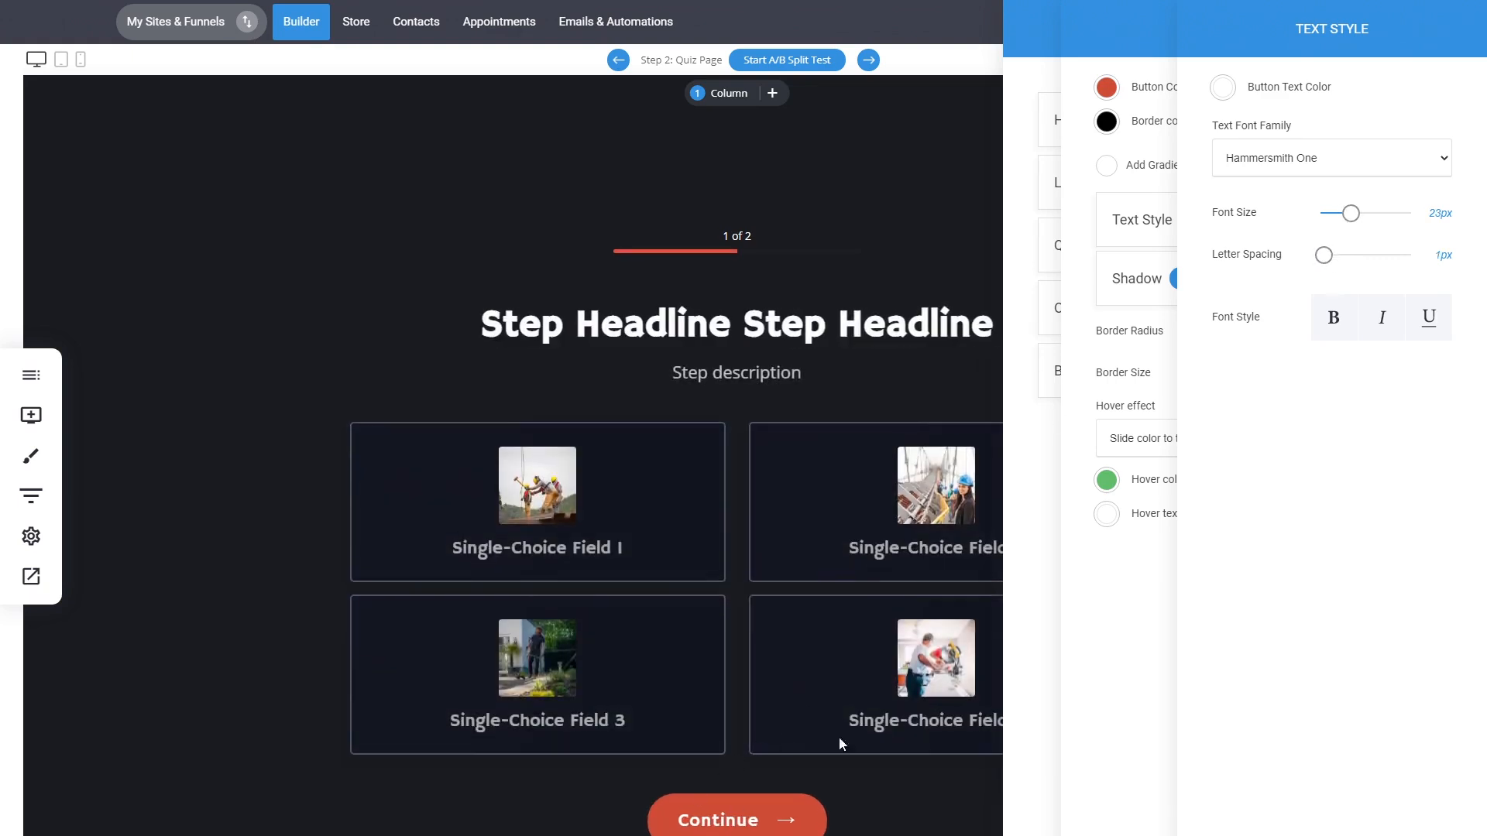
left_click(1145, 605)
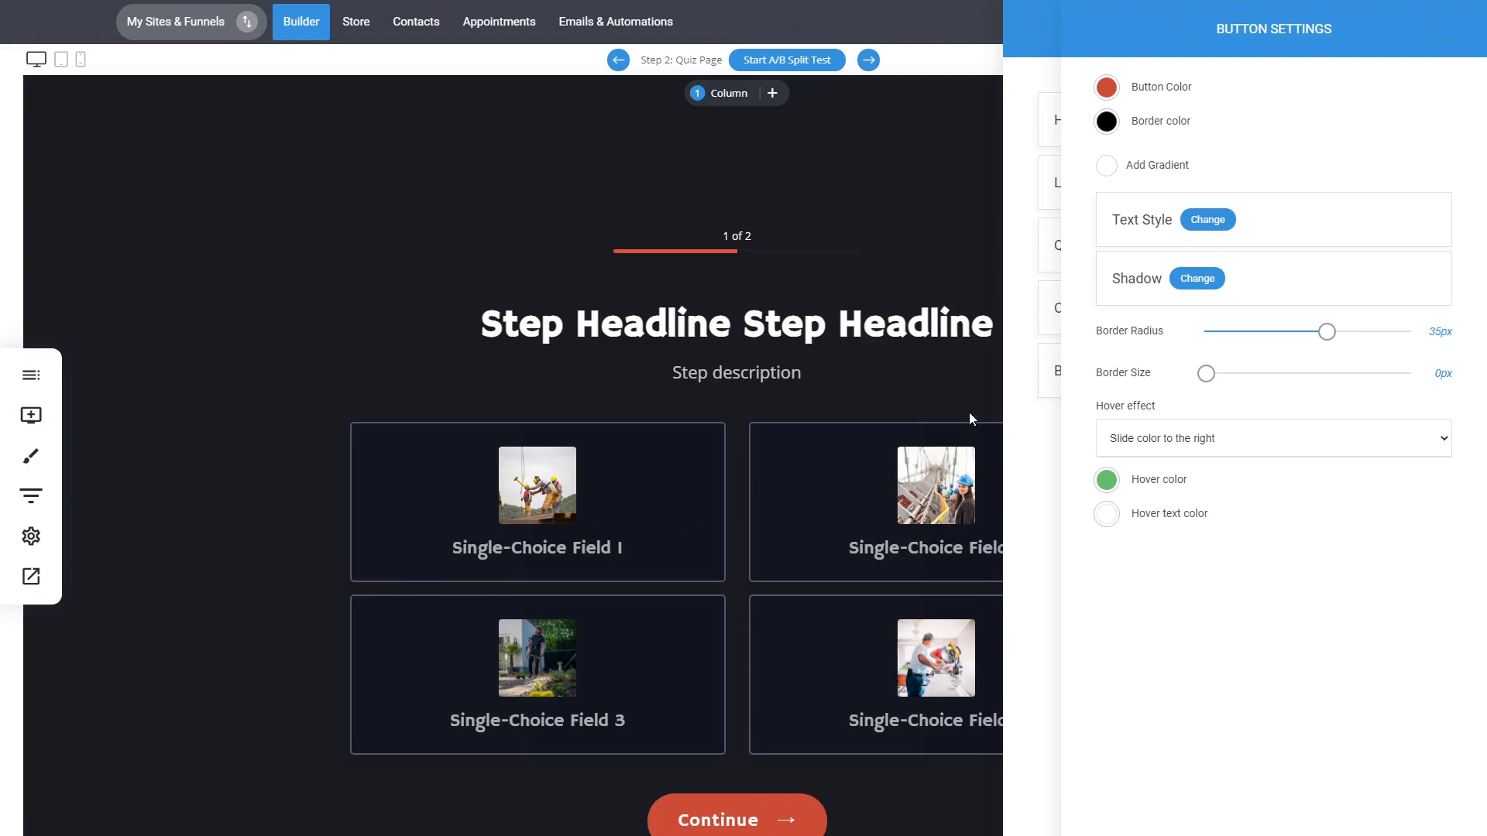
left_click(1041, 442)
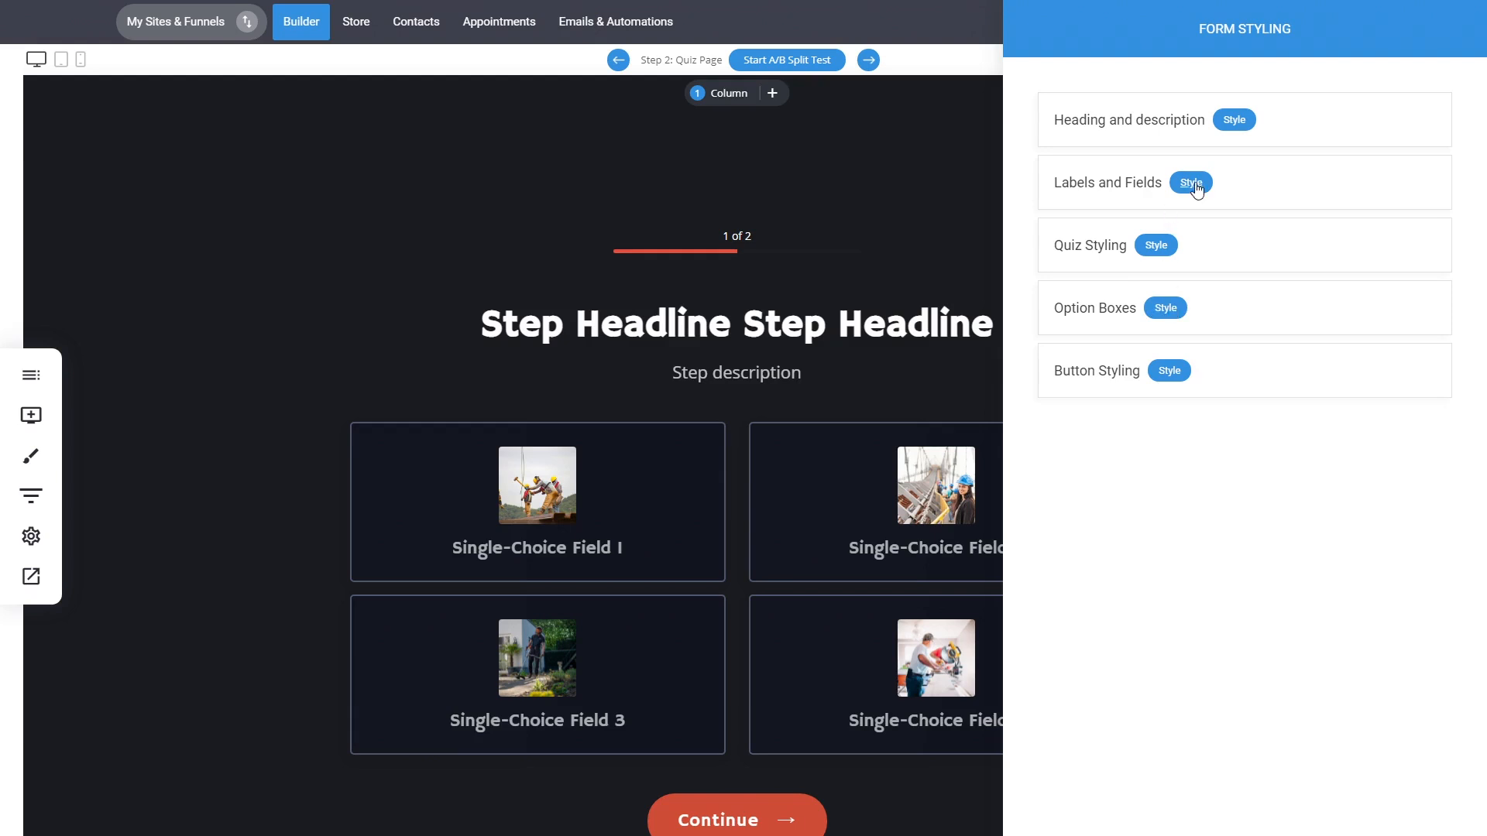
left_click(746, 404)
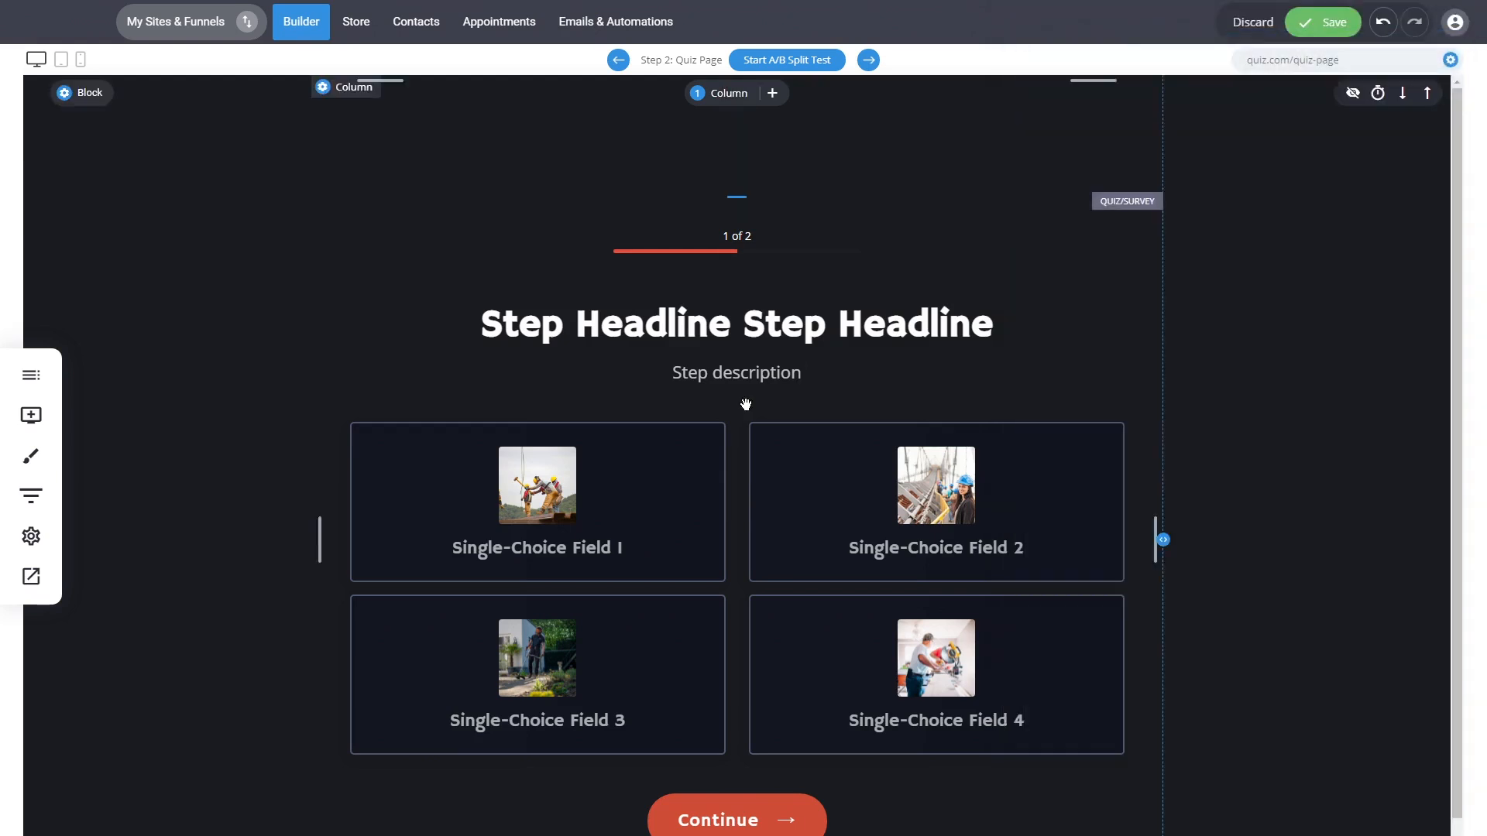
- View the fields of the quiz form's Step 2, and preview the quiz page on desktop
double_click(664, 419)
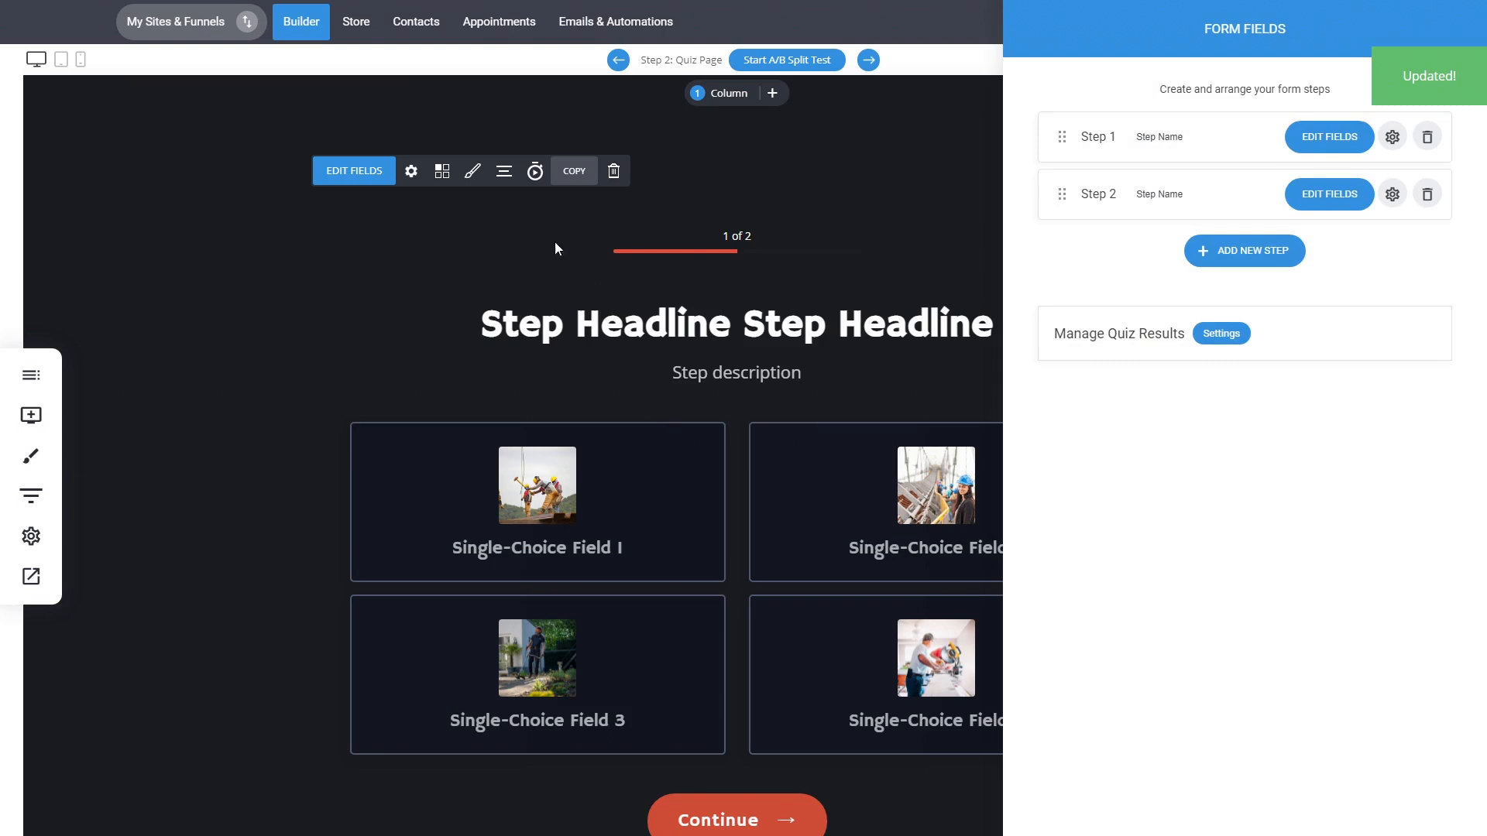
left_click(1314, 206)
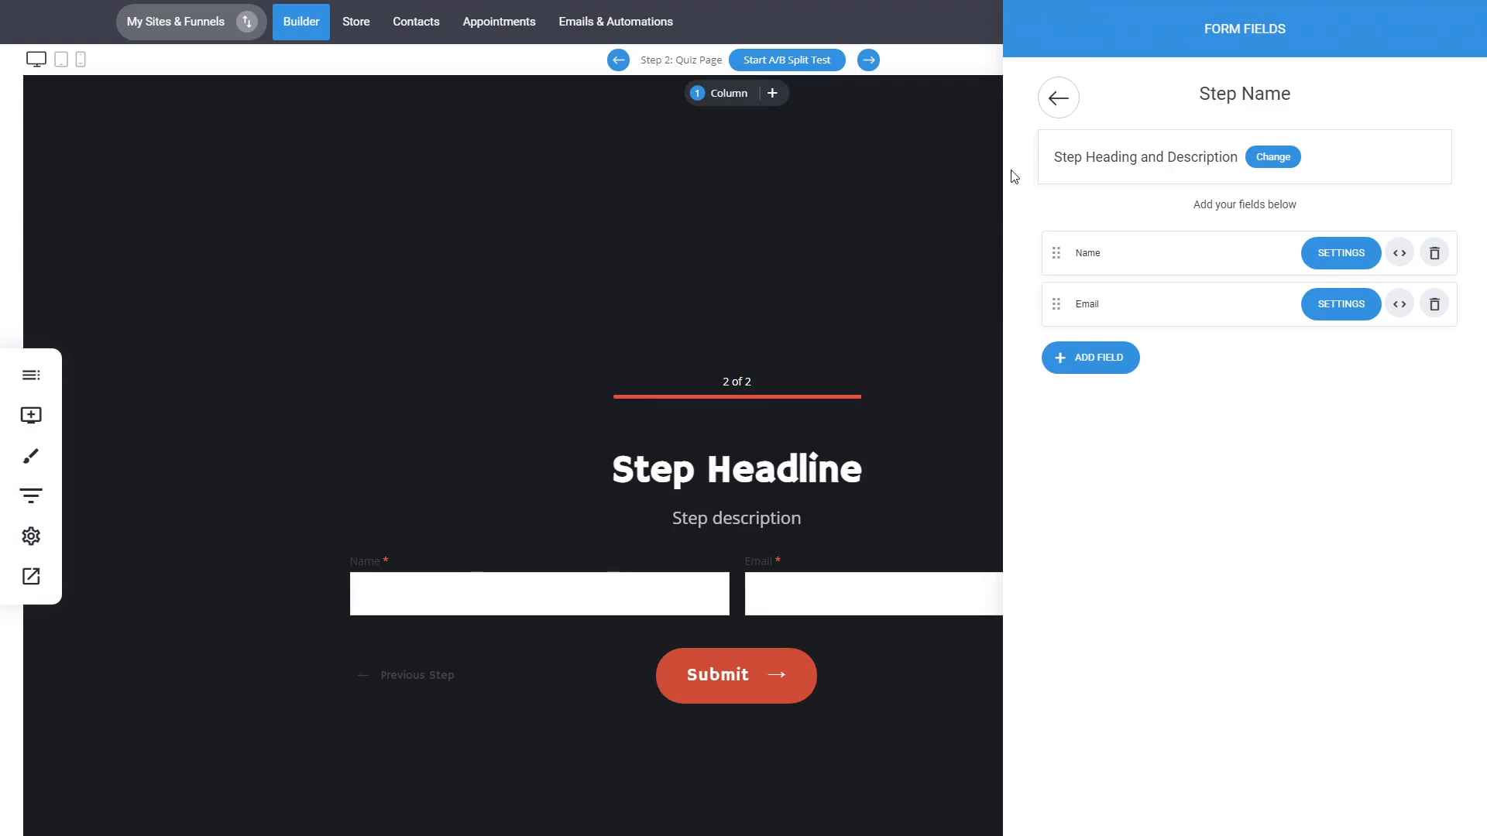
left_click(1058, 99)
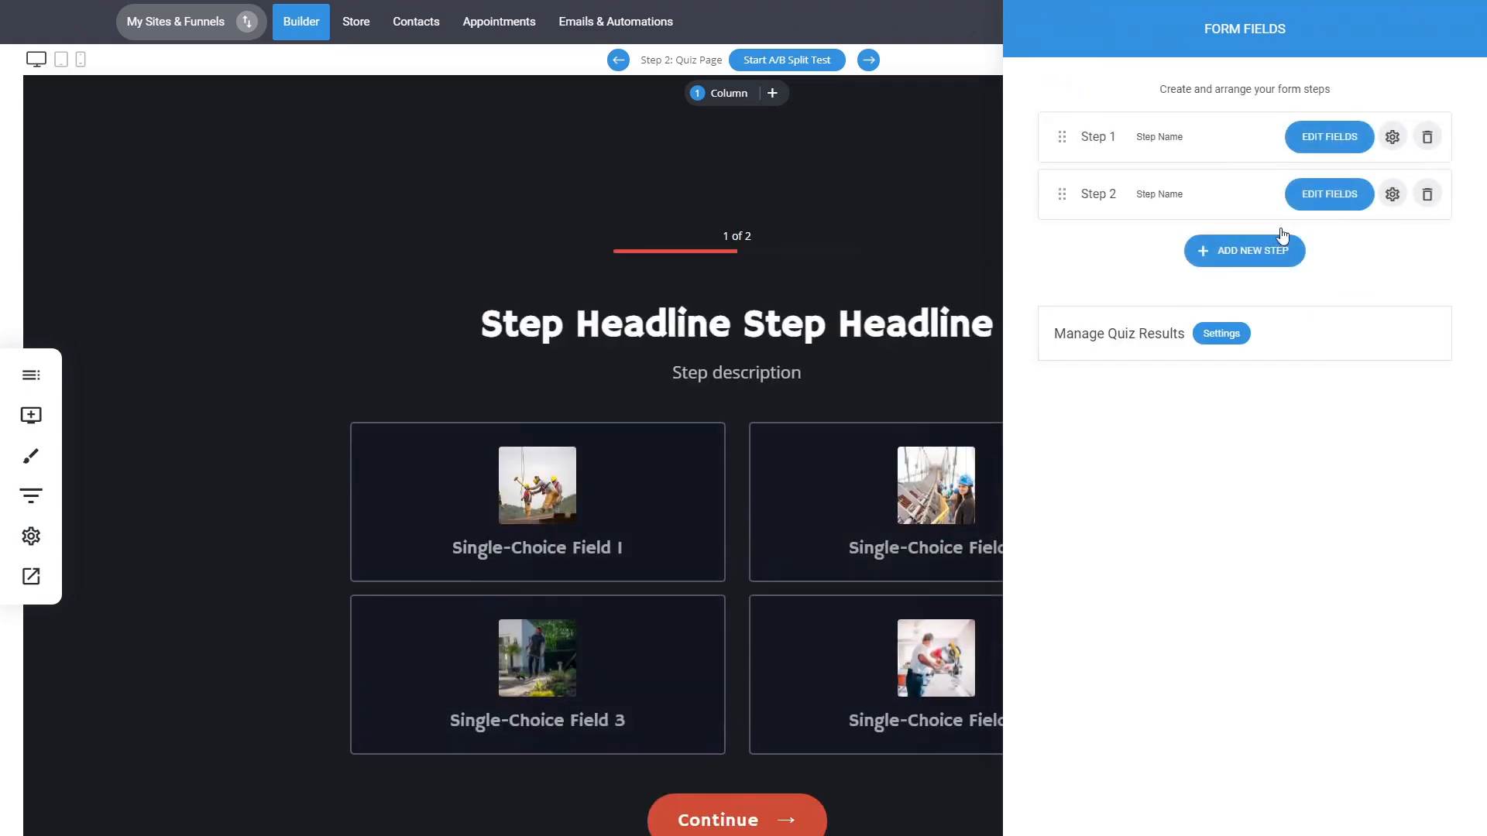
left_click(815, 374)
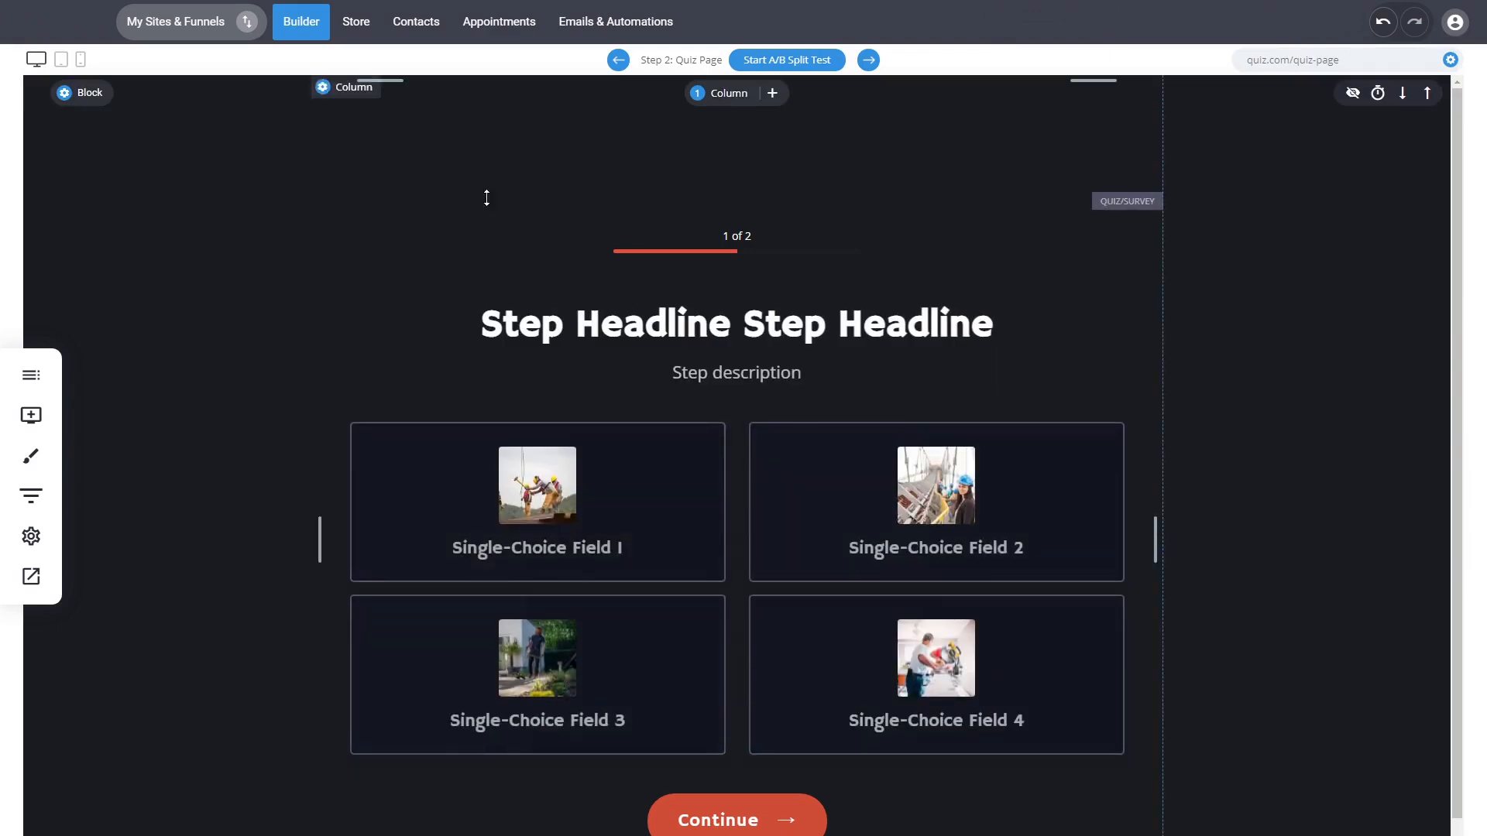
left_click(31, 577)
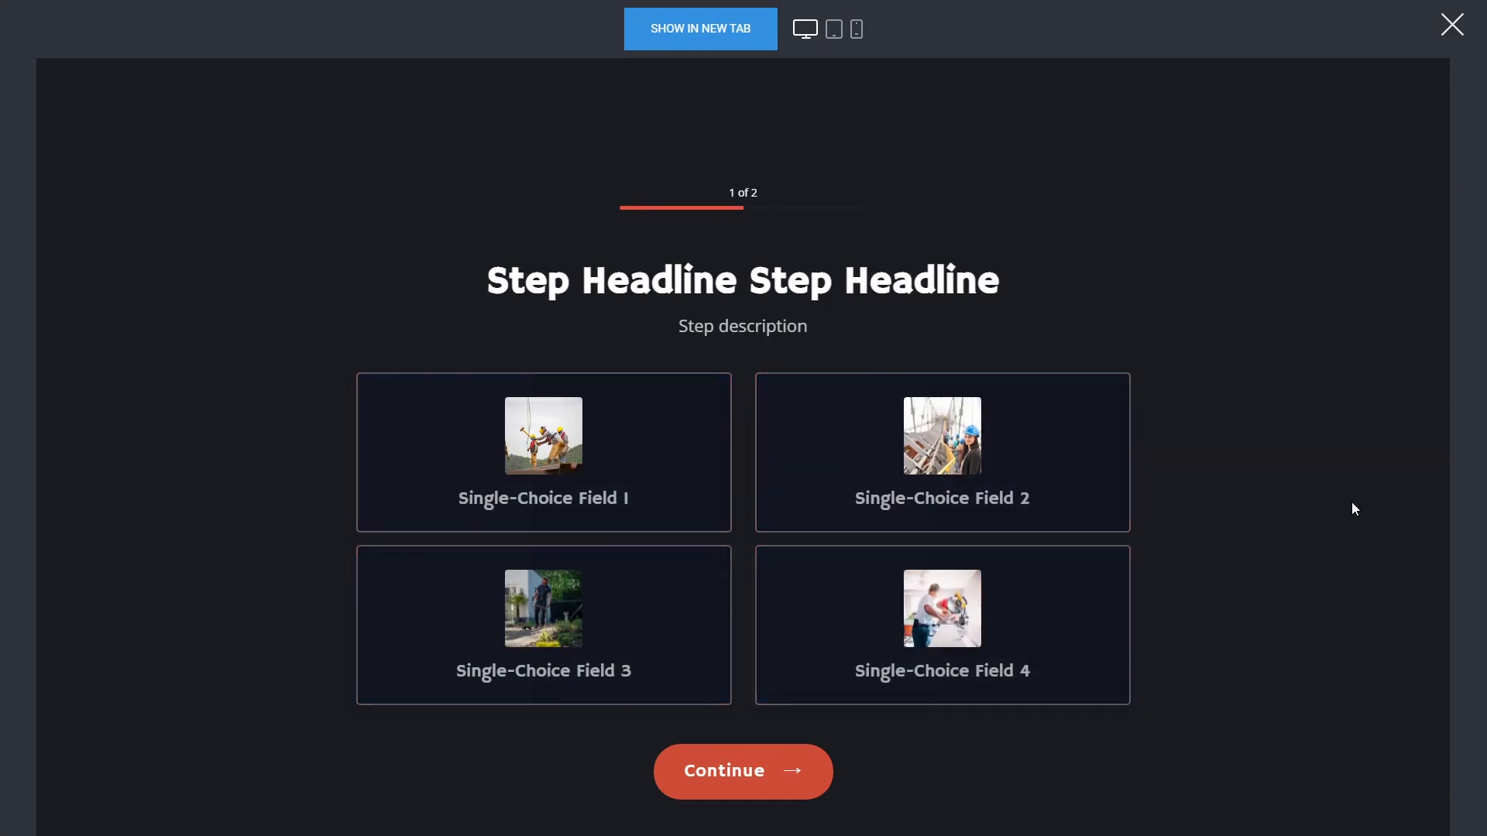
left_click(1448, 31)
- In Step 1's single-choice field settings, try the Preserve the image size style and set the image style to Fit in a circle
left_click(742, 567)
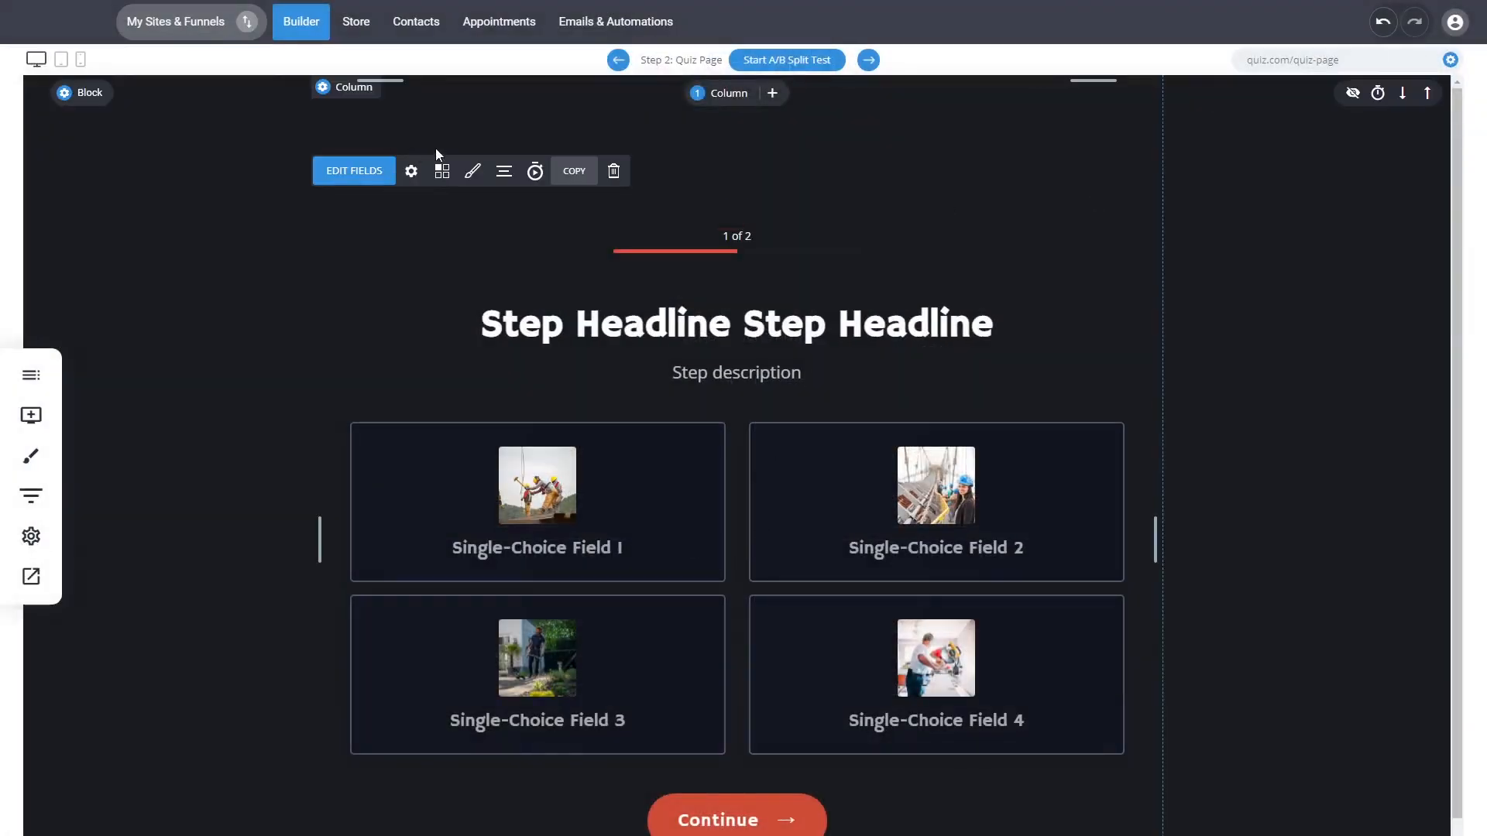
left_click(379, 172)
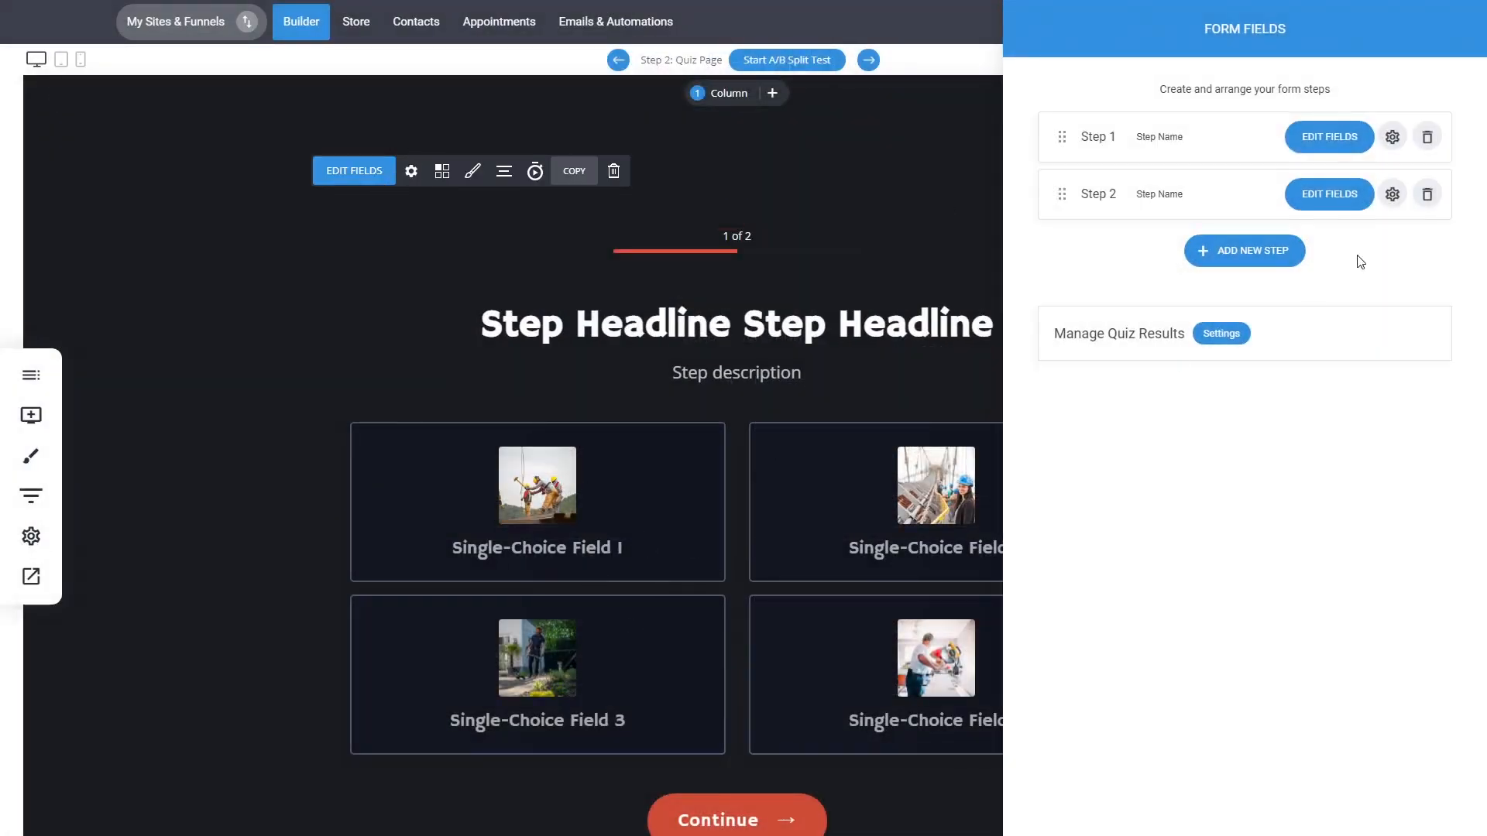
left_click(1337, 147)
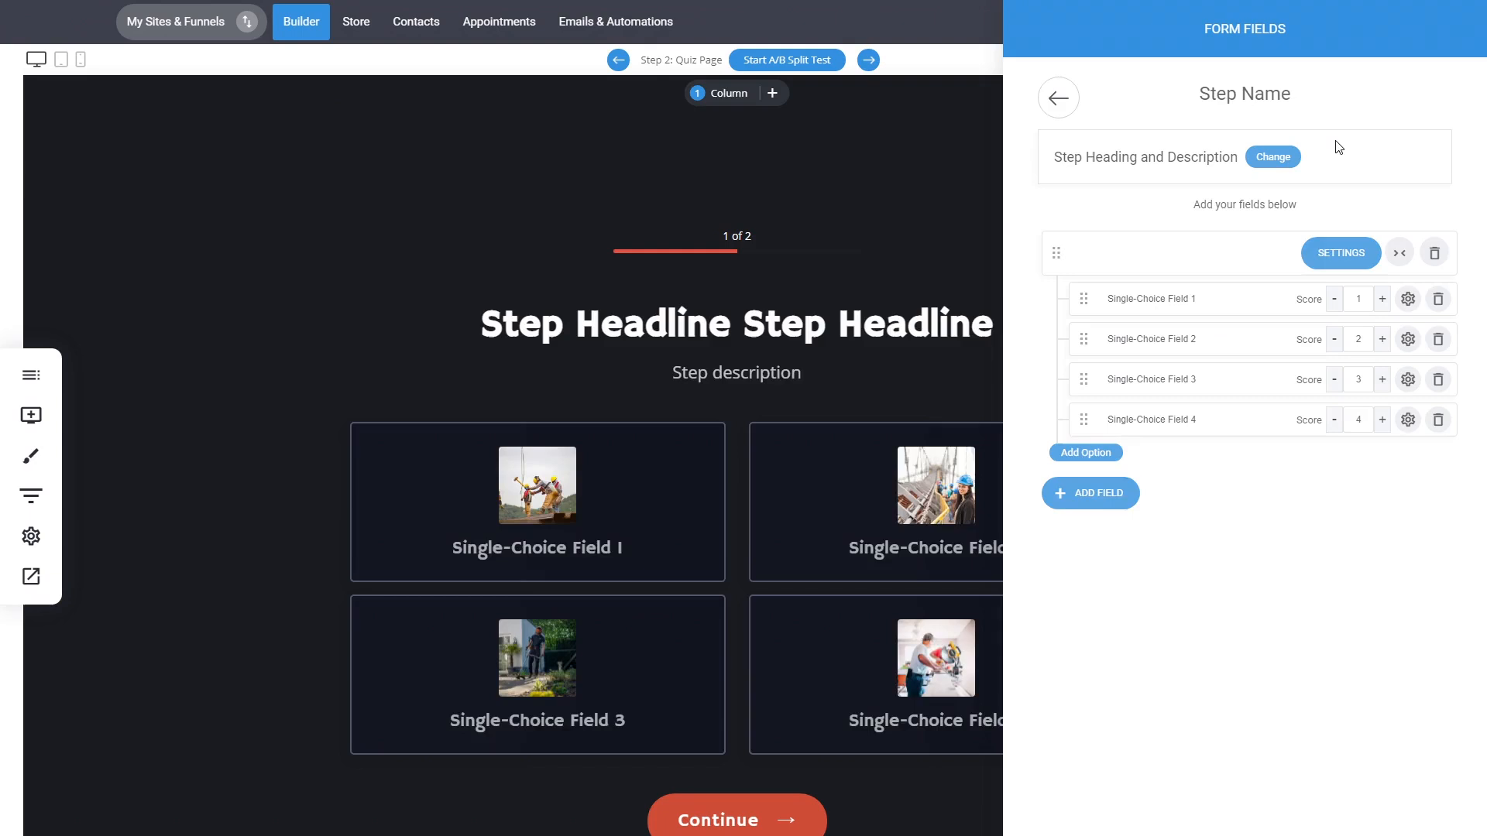
left_click(1336, 258)
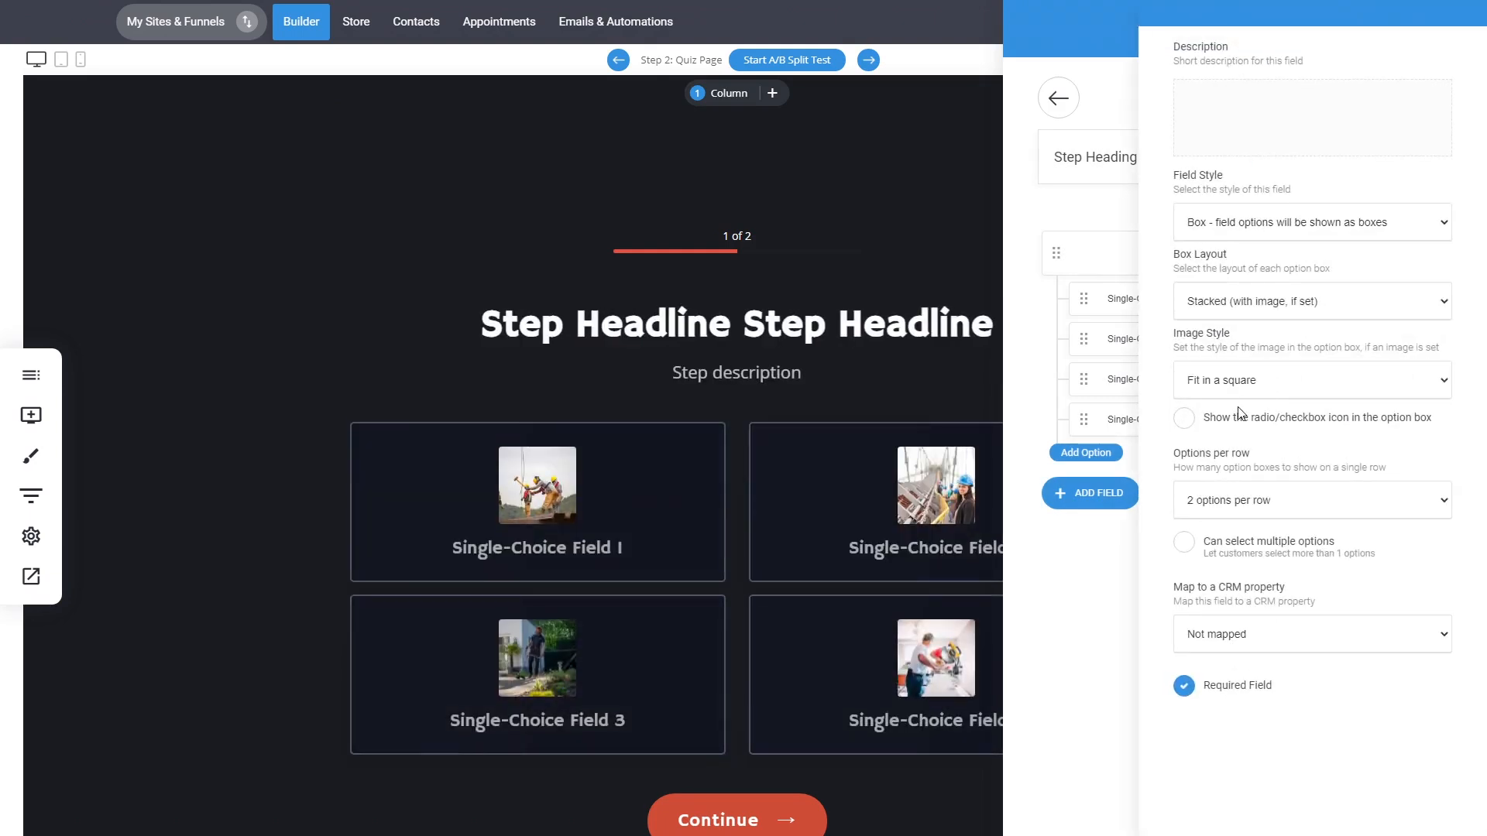
left_click(1233, 443)
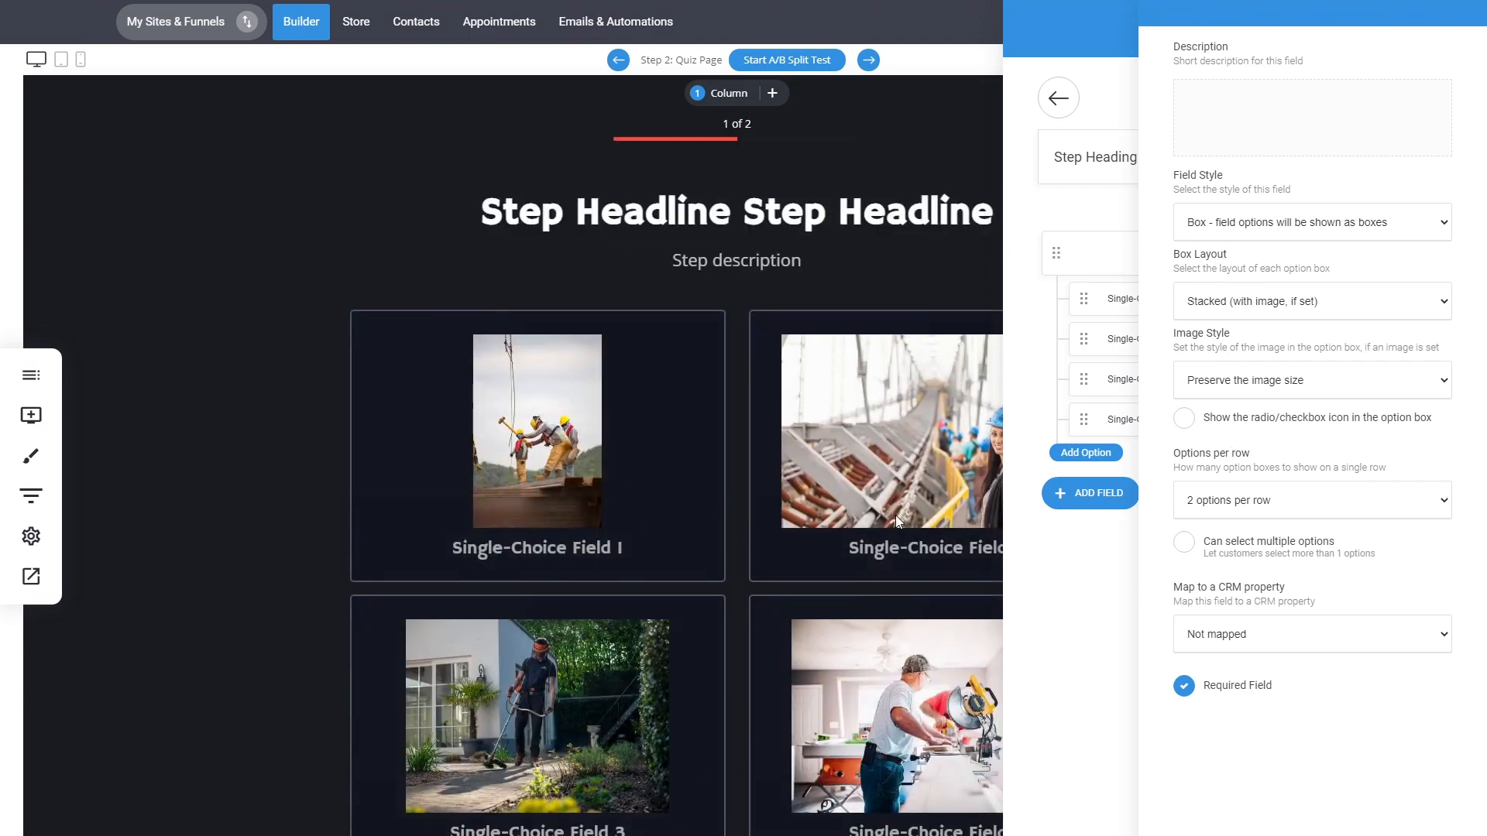
left_click(1221, 418)
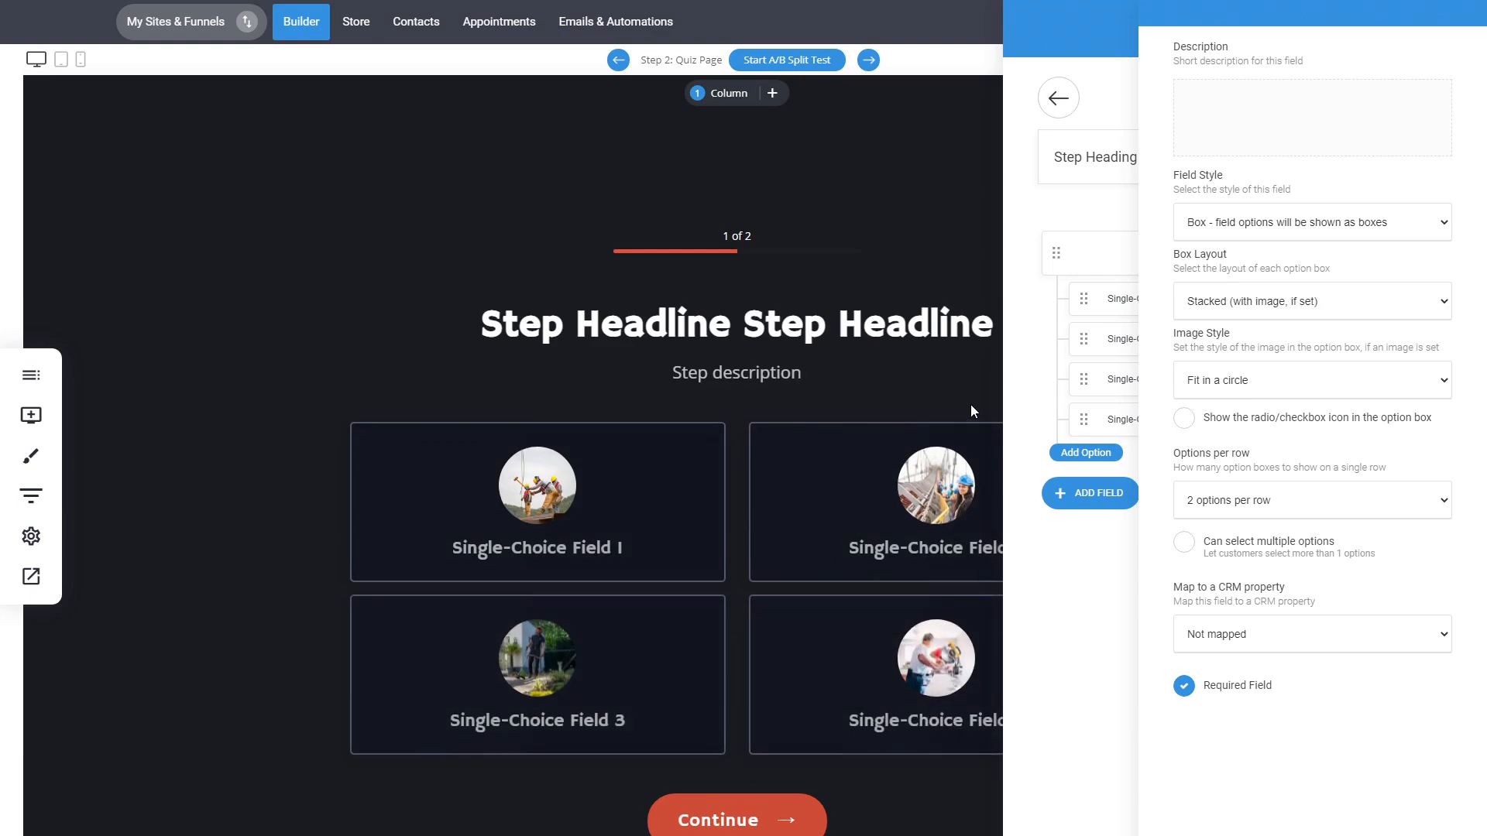
- Try the With icon box layout for the single-choice field and settle on Aligned at left (with image, if set)
left_click(1253, 302)
left_click(1237, 334)
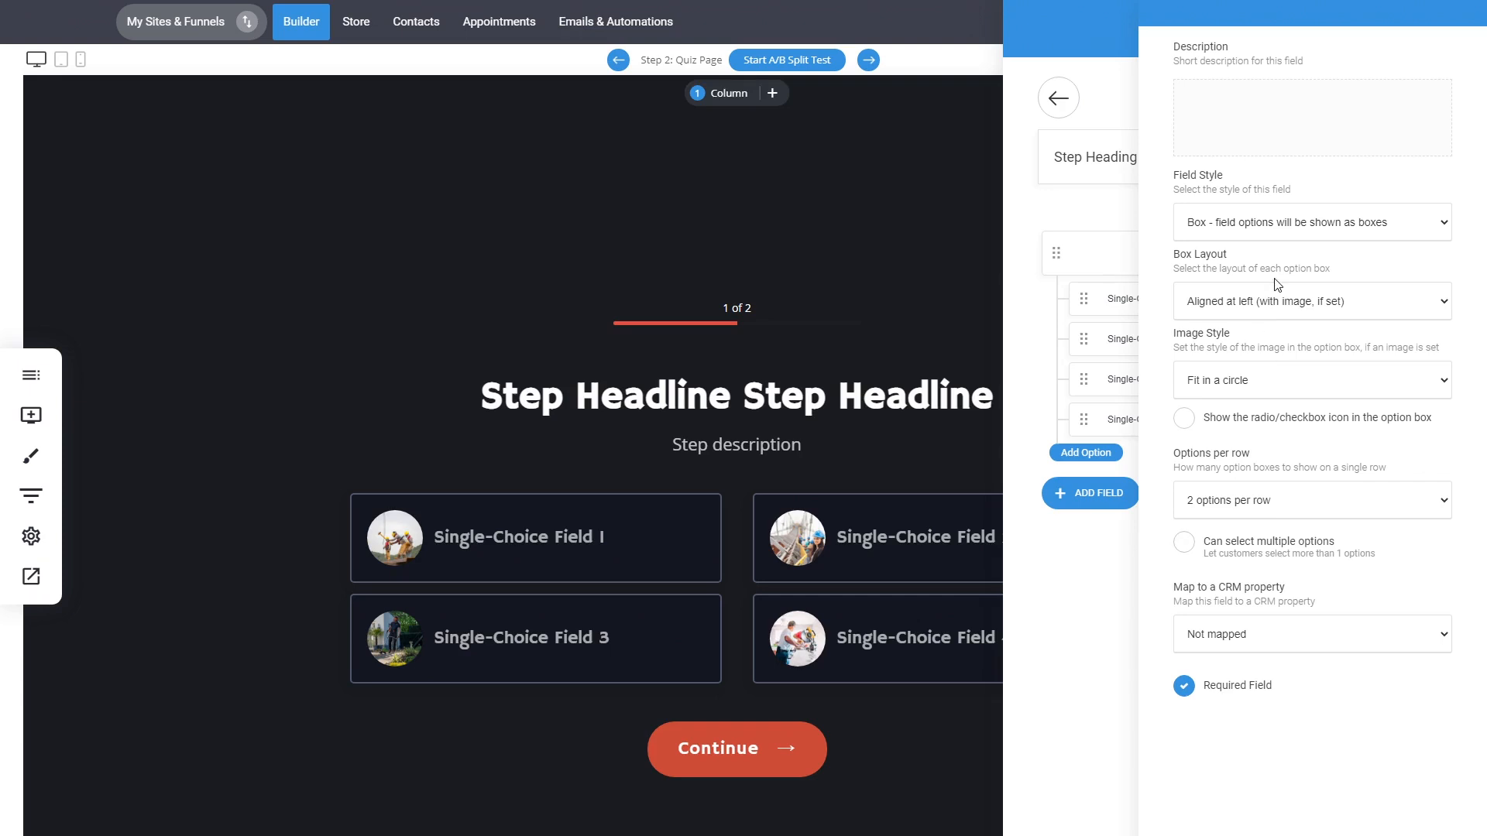
left_click(1249, 359)
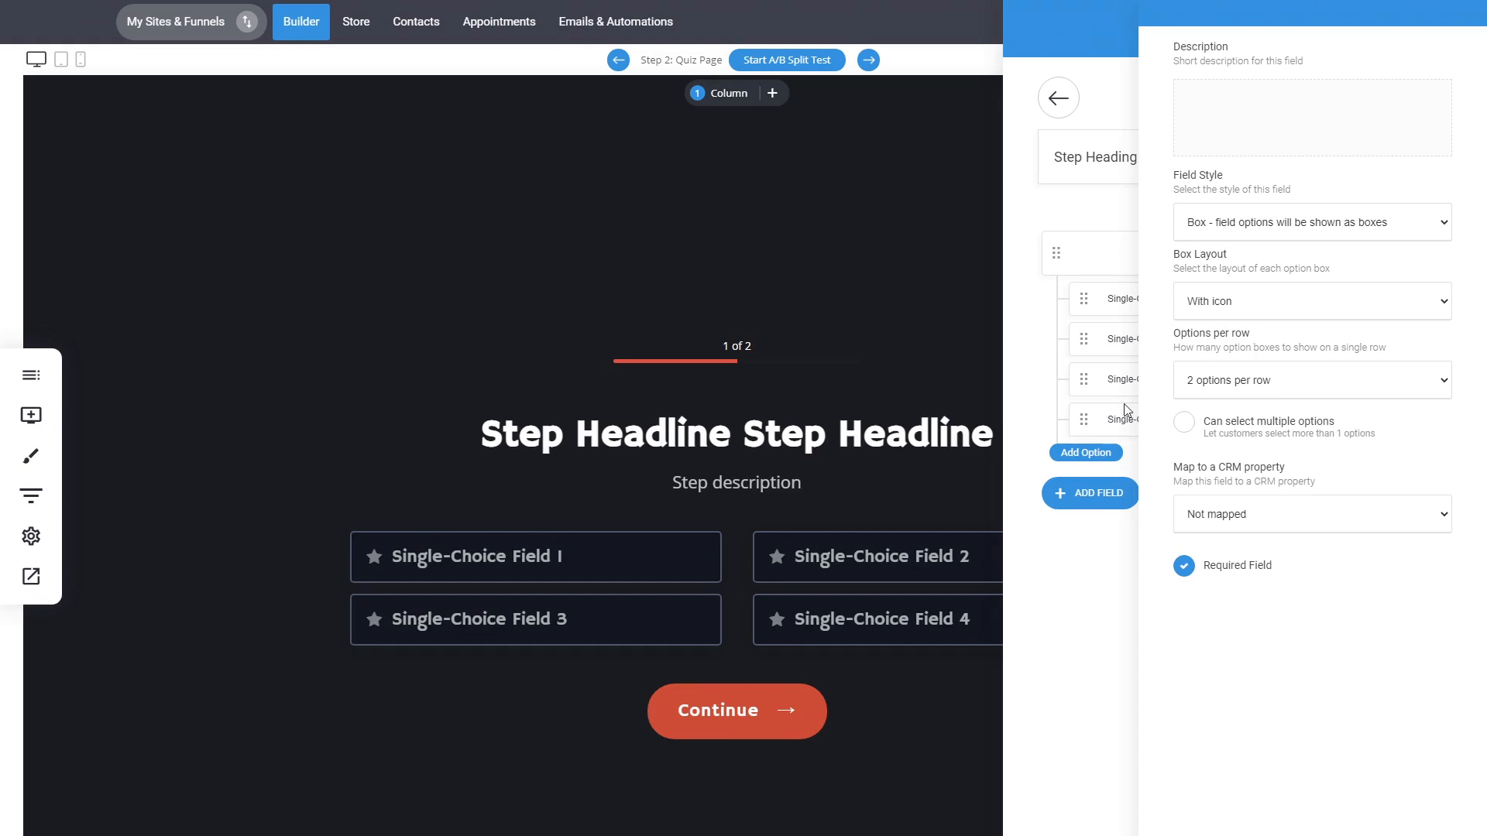
left_click(1223, 336)
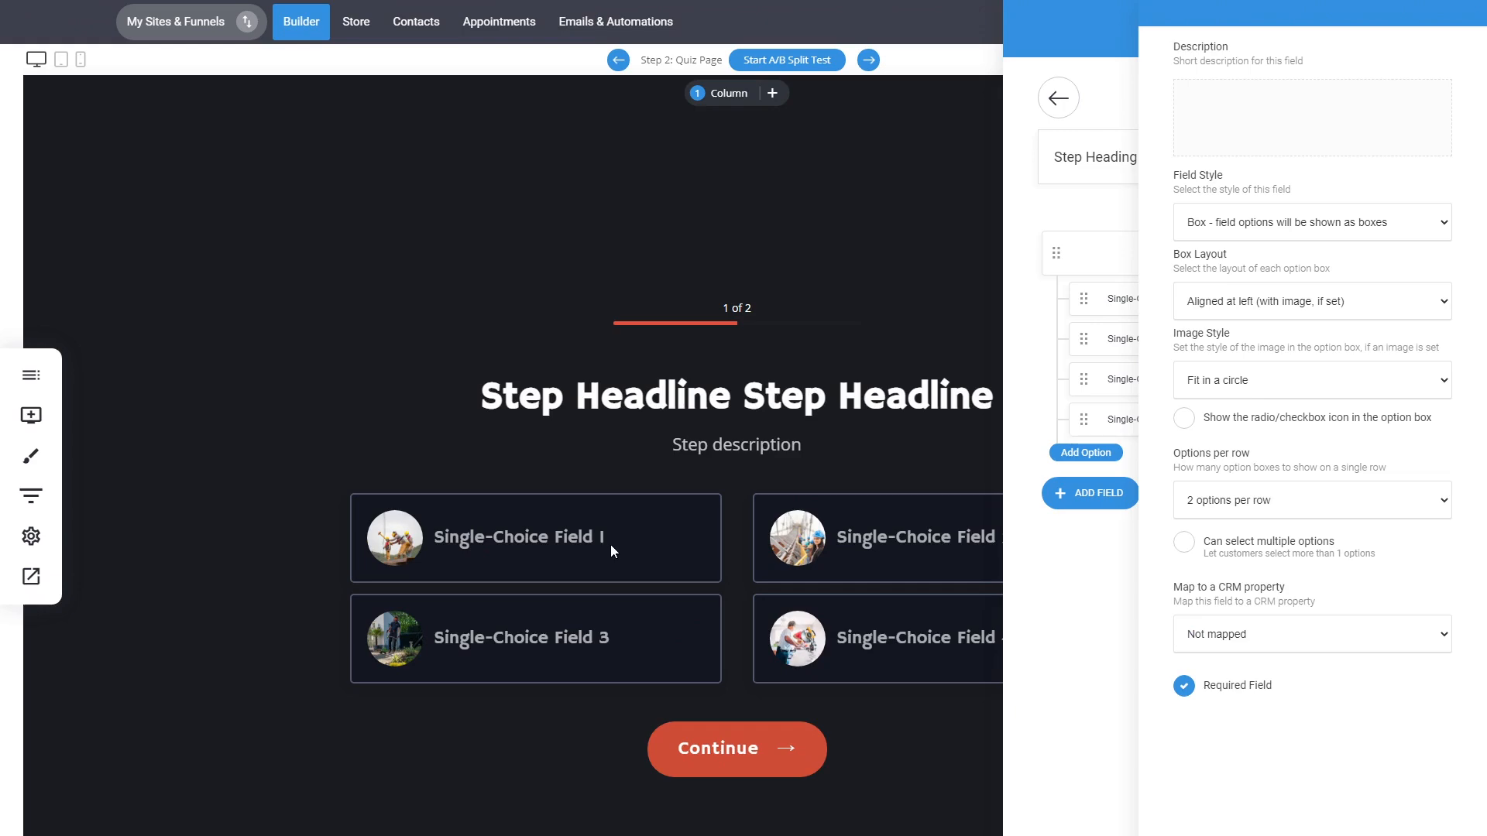
left_click(1054, 647)
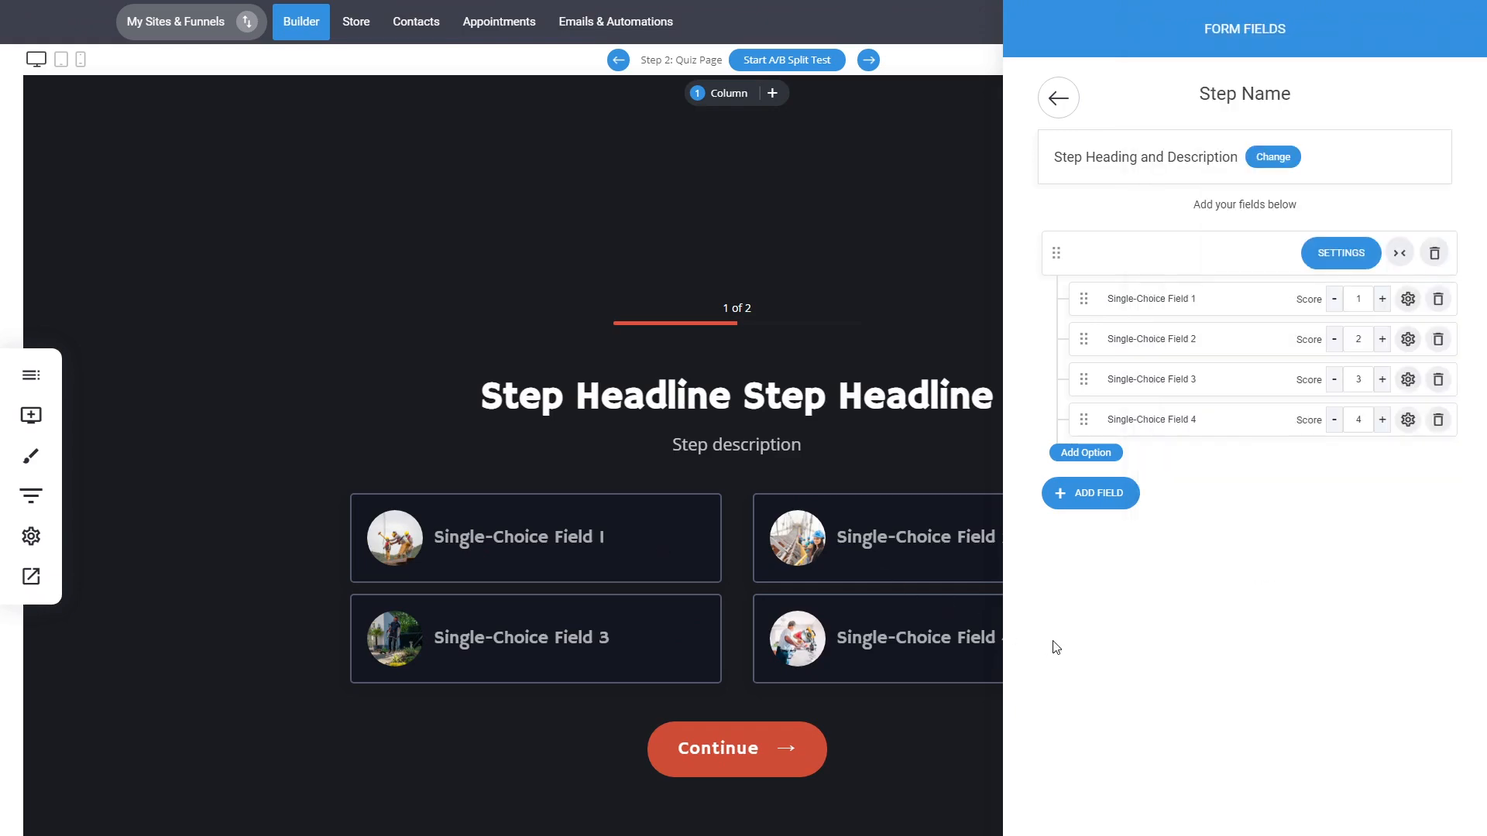
- Add a Rating / Score field to Step 1 and set its range layout to Underlined
left_click(1092, 493)
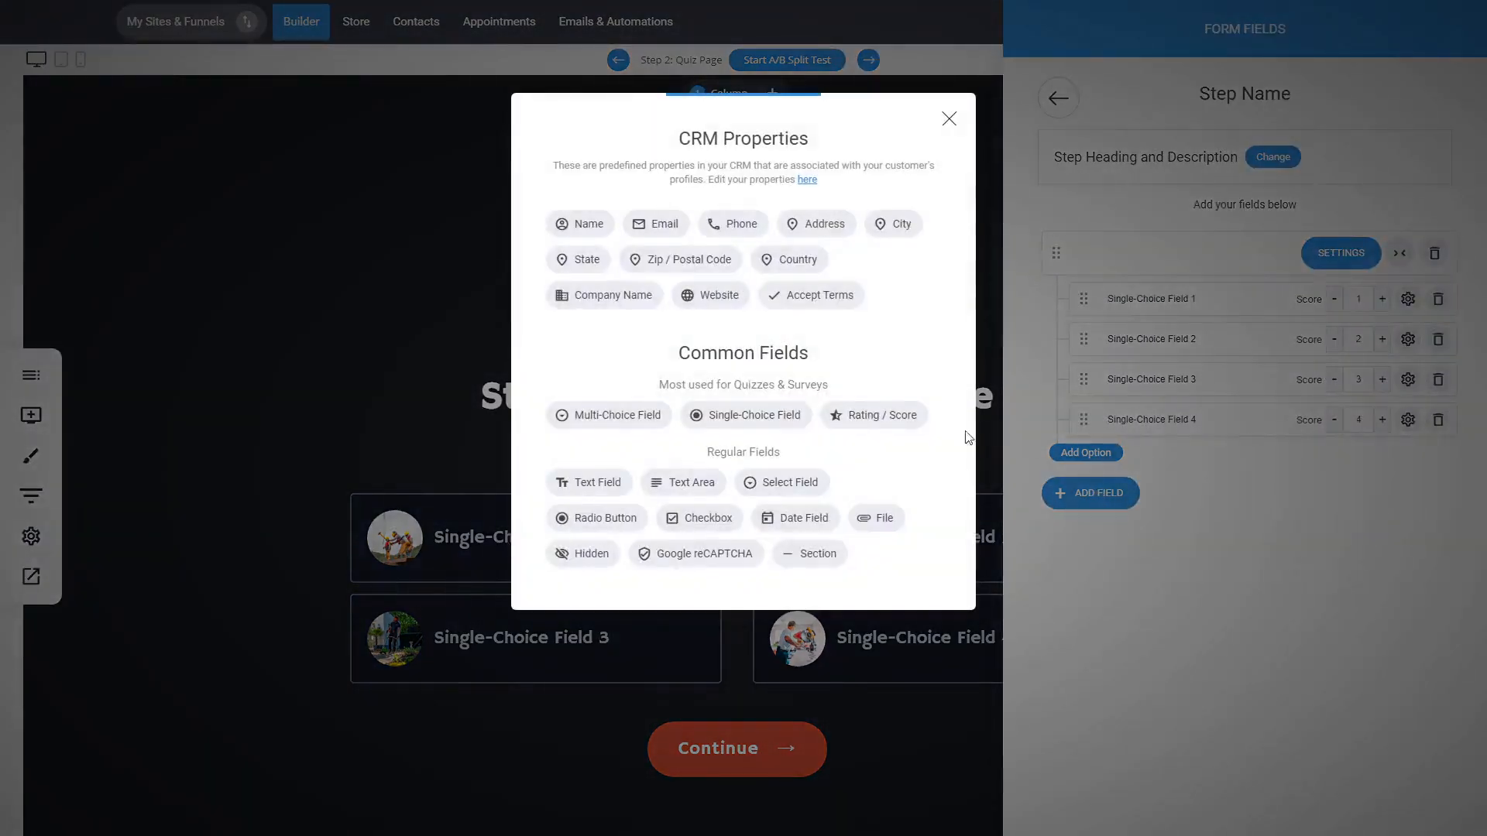
left_click(879, 425)
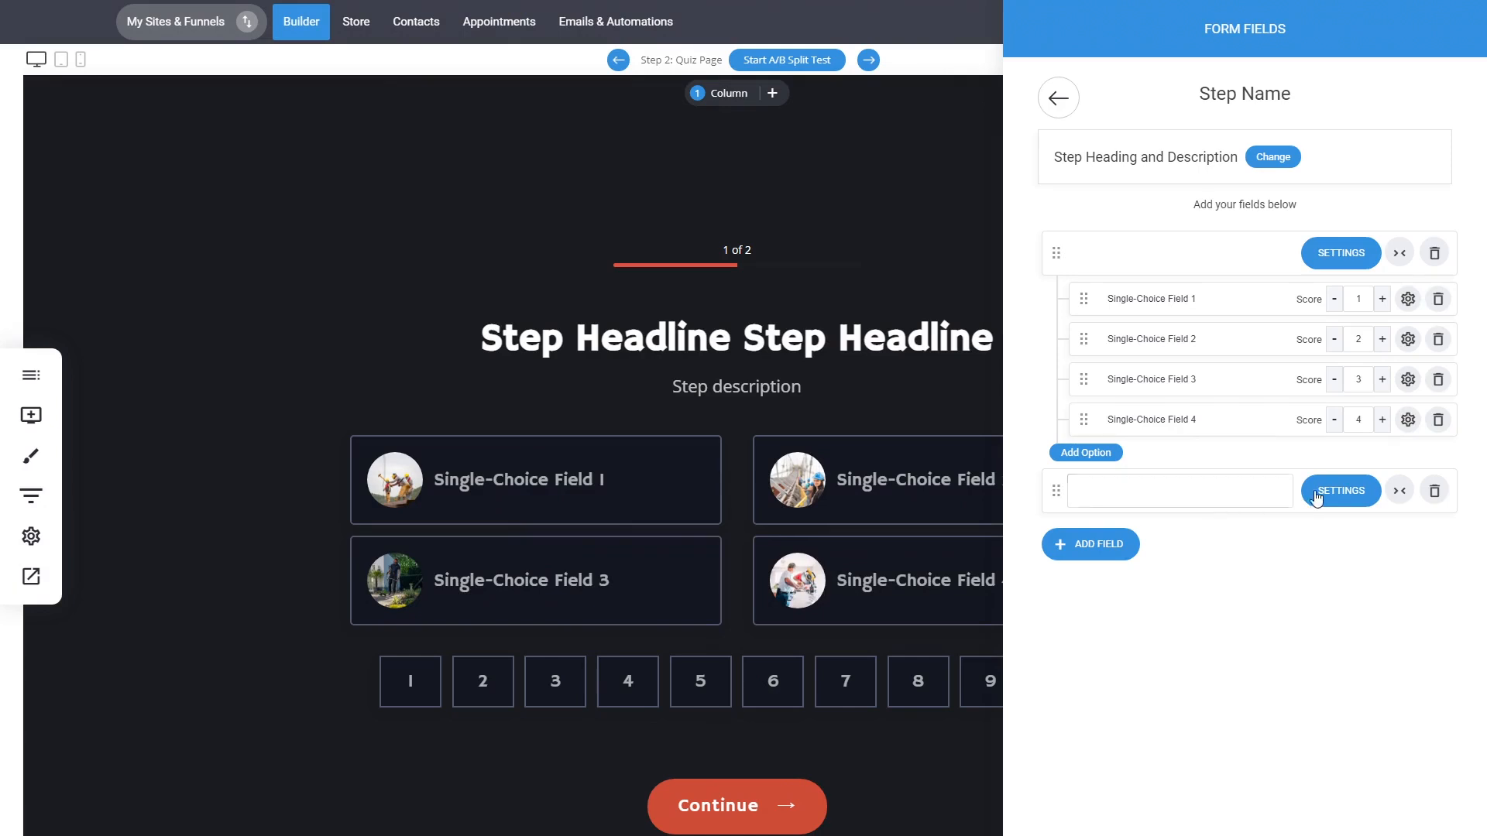
left_click(1331, 491)
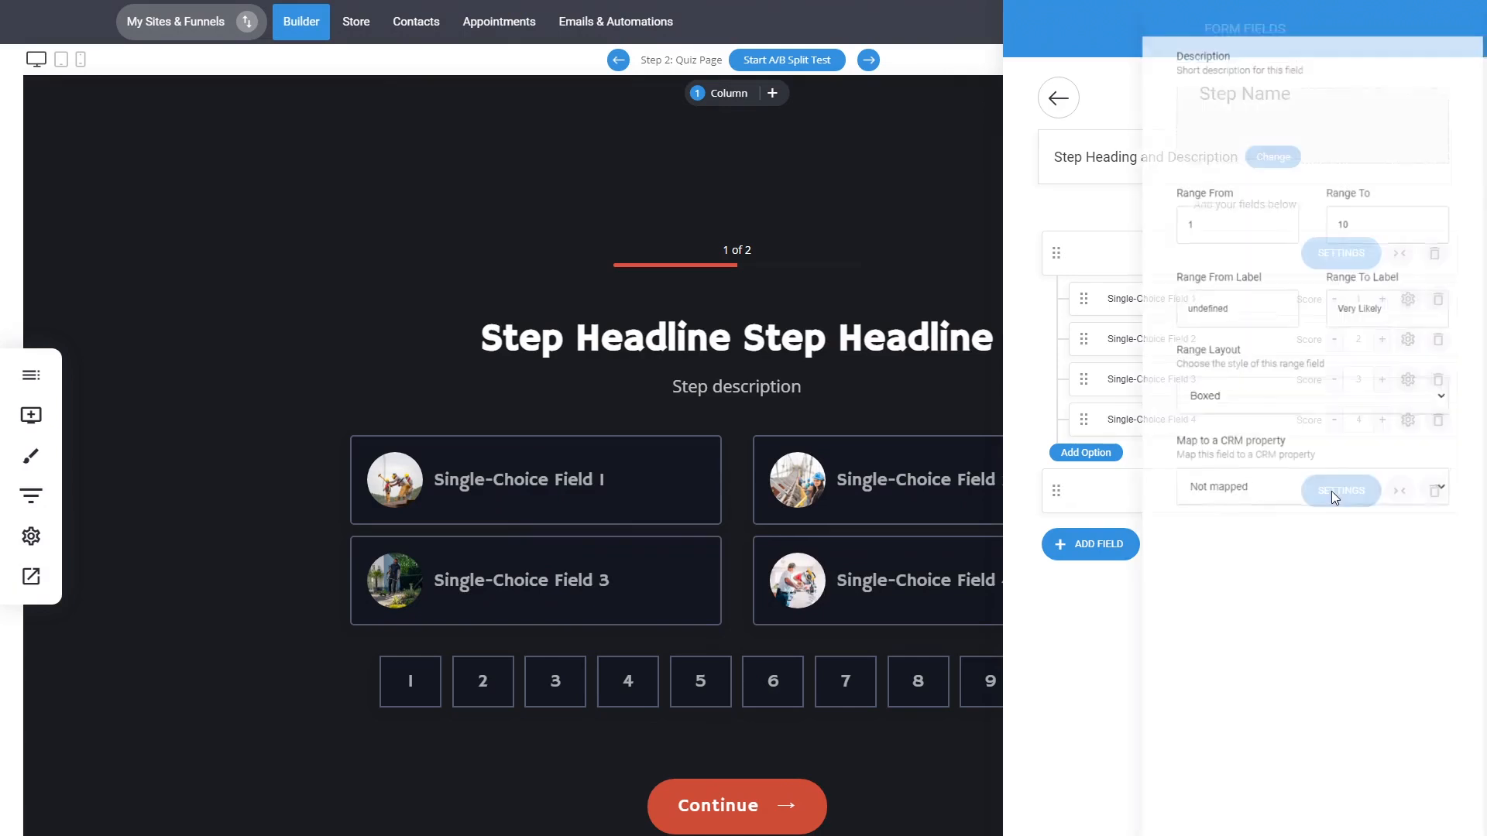
left_click(1241, 437)
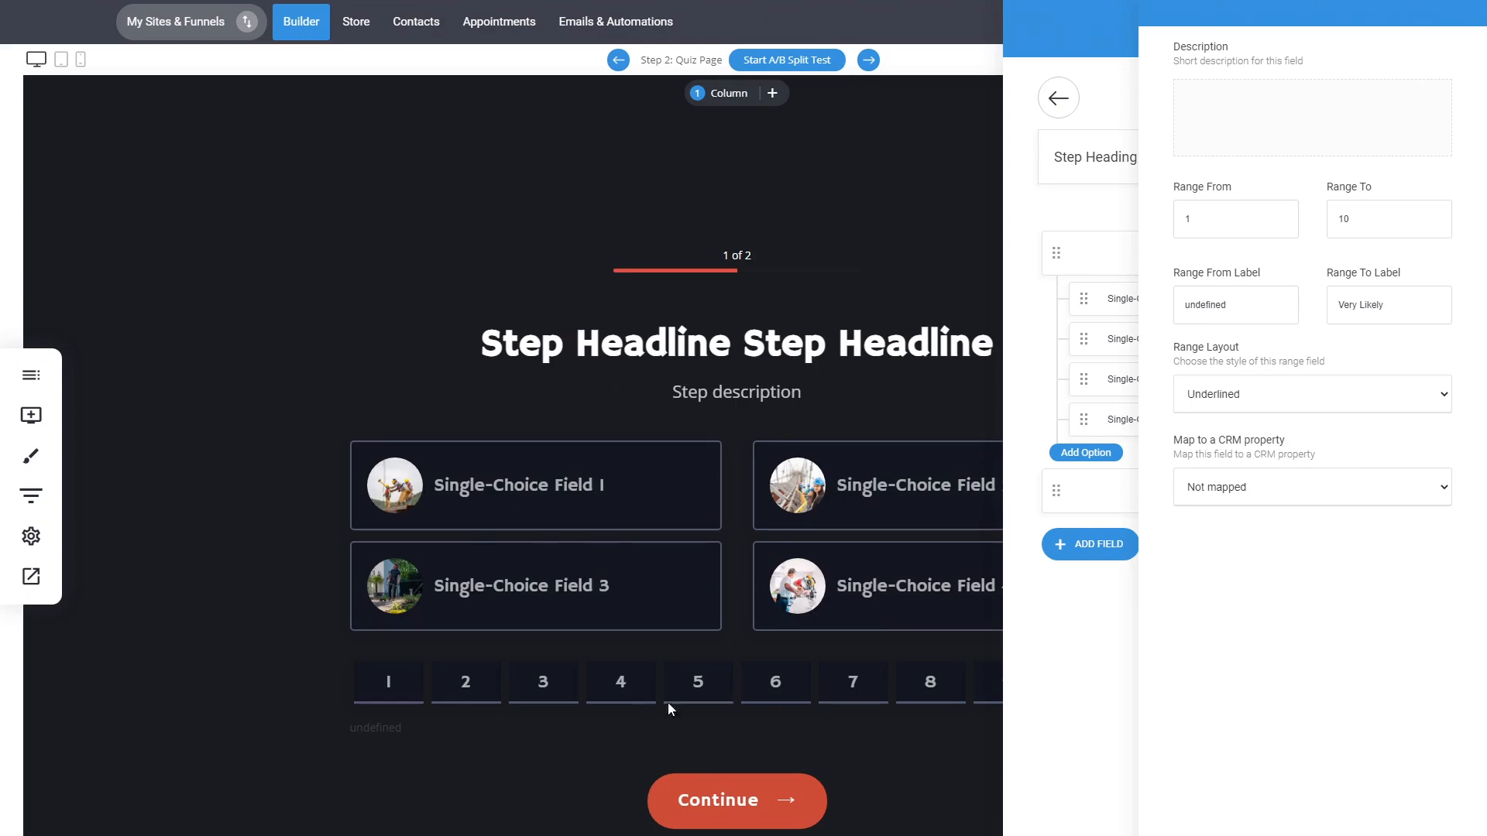
left_click(1100, 229)
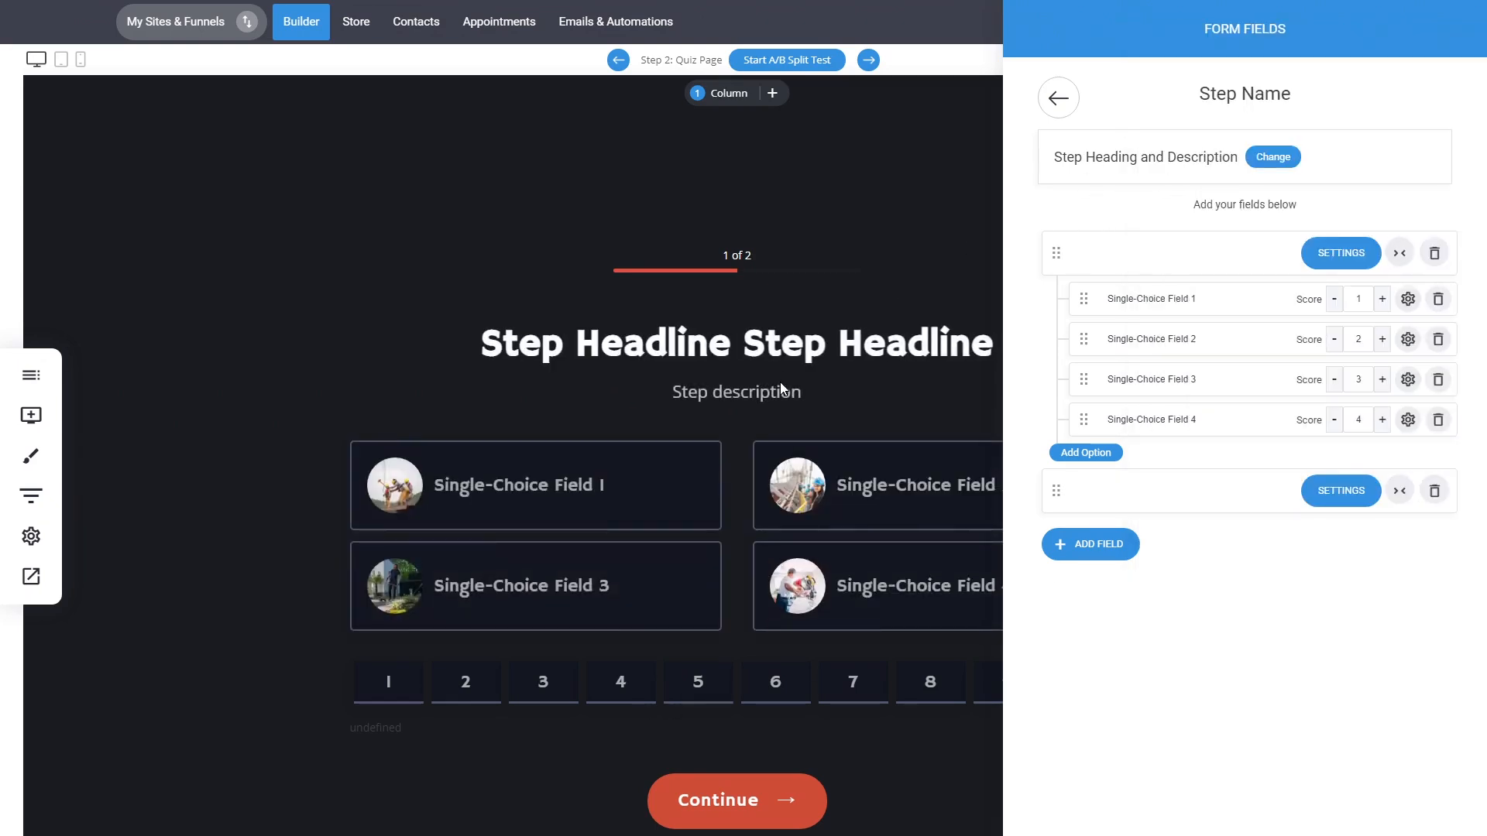
- Close the quiz form's field settings and return to the page layout
left_click(820, 380)
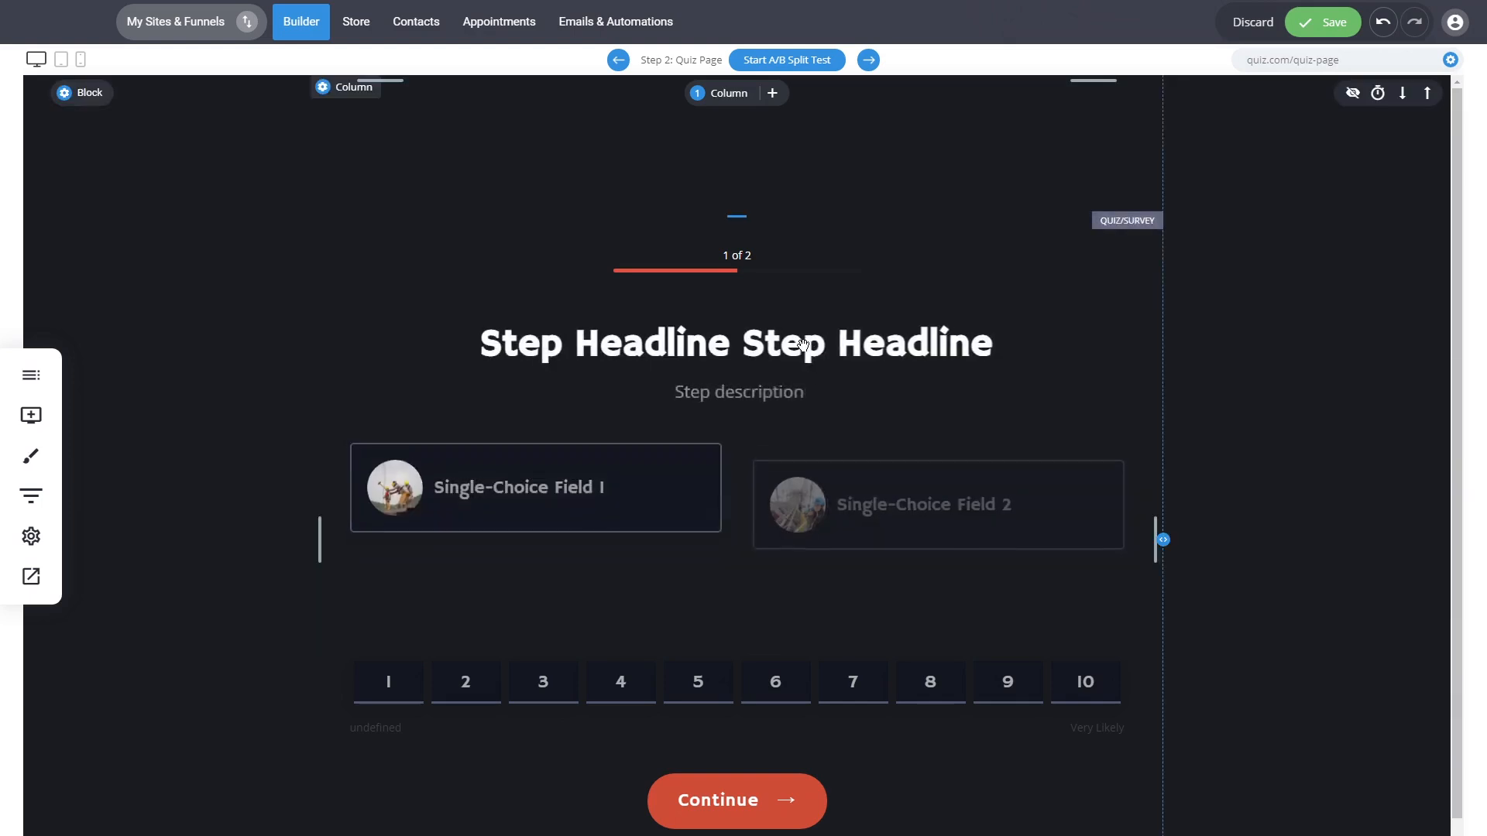
left_click(1203, 450)
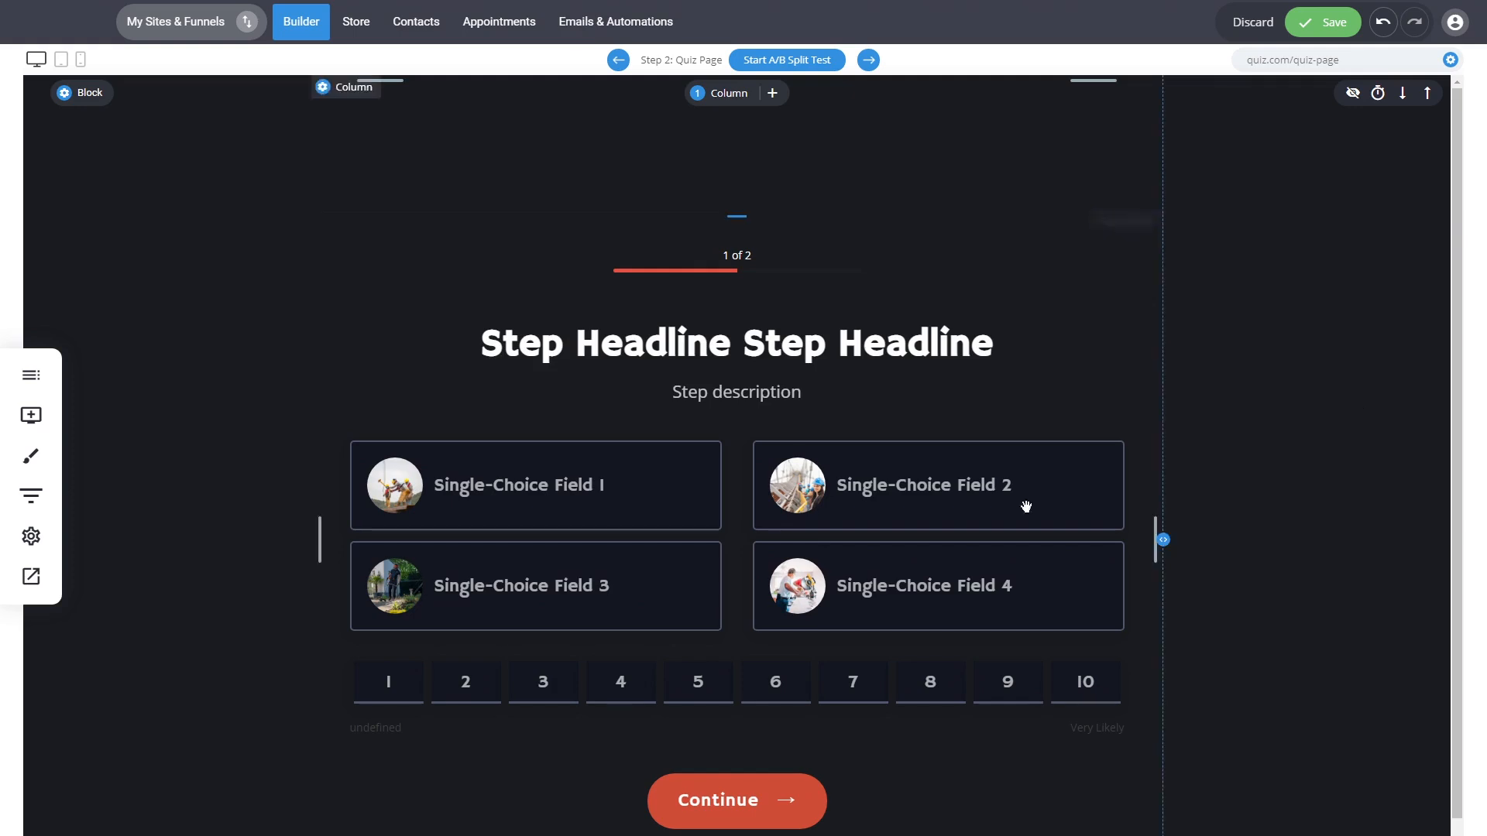
left_click(77, 93)
left_click(121, 151)
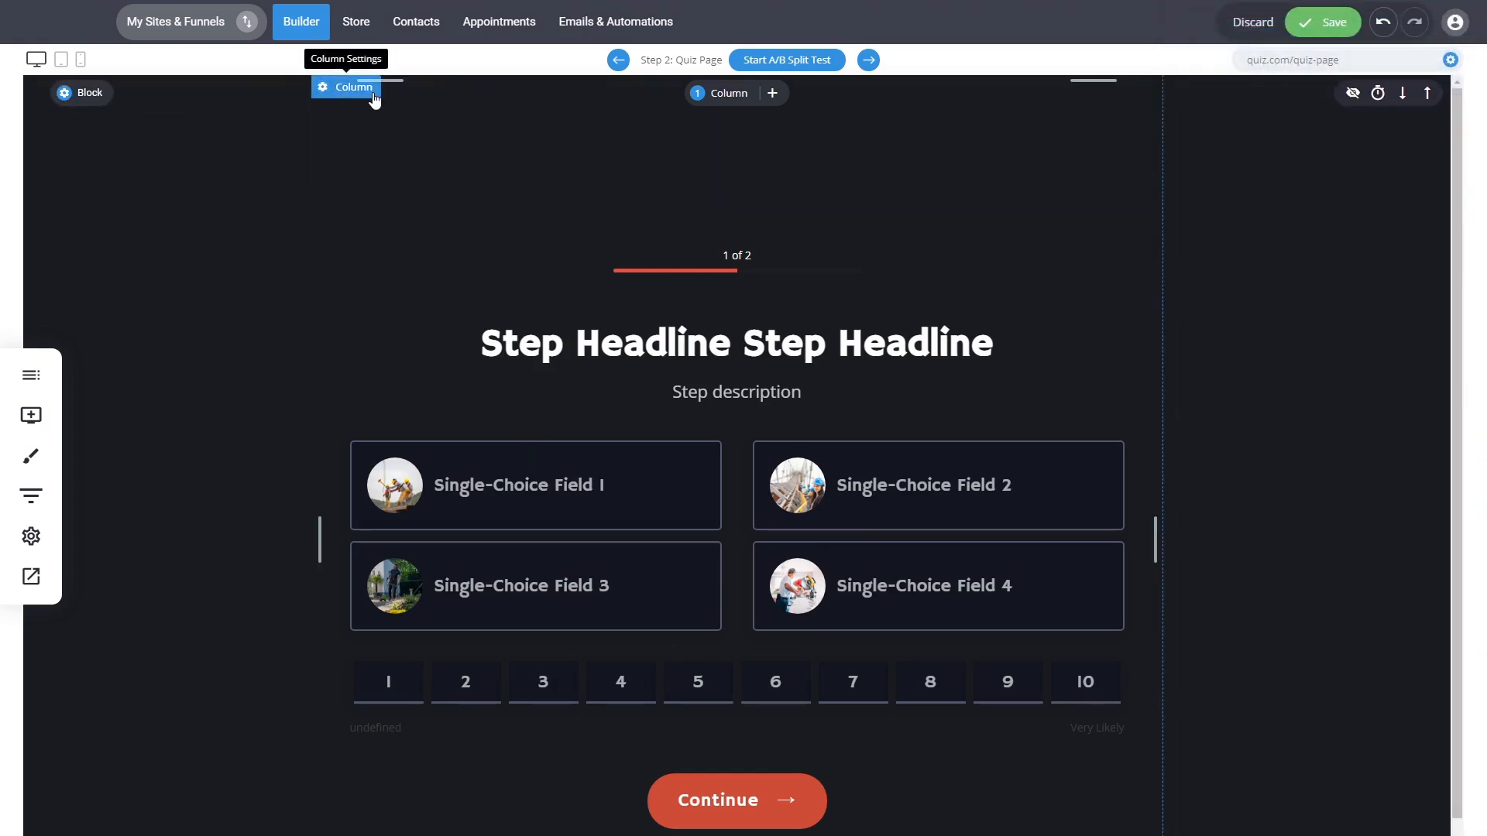
- Try the background color #3A4048 on the column holding the quiz form, and reset it to transparent
left_click(371, 92)
left_click(1209, 197)
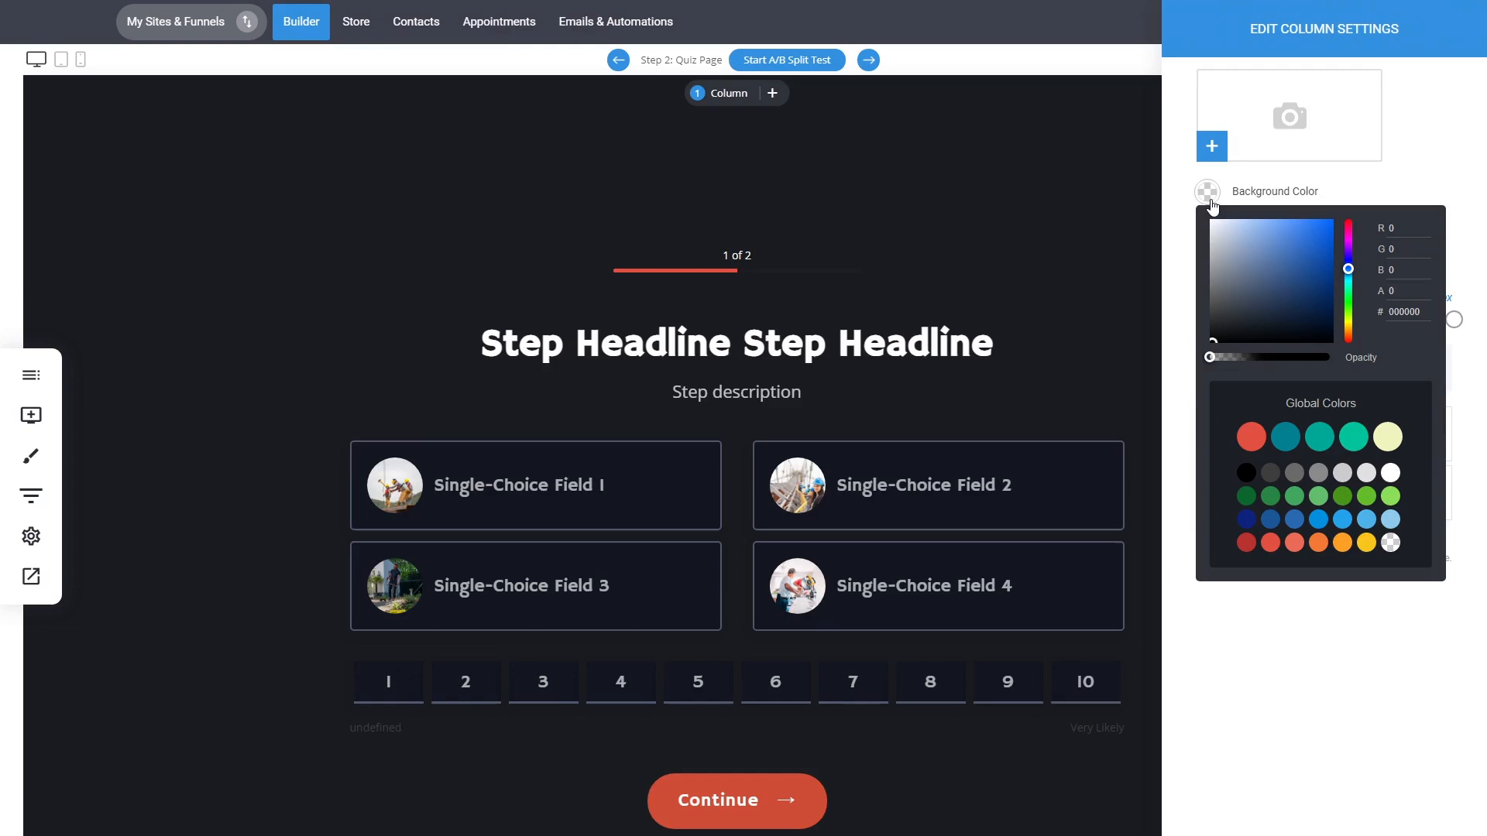
left_click(1233, 310)
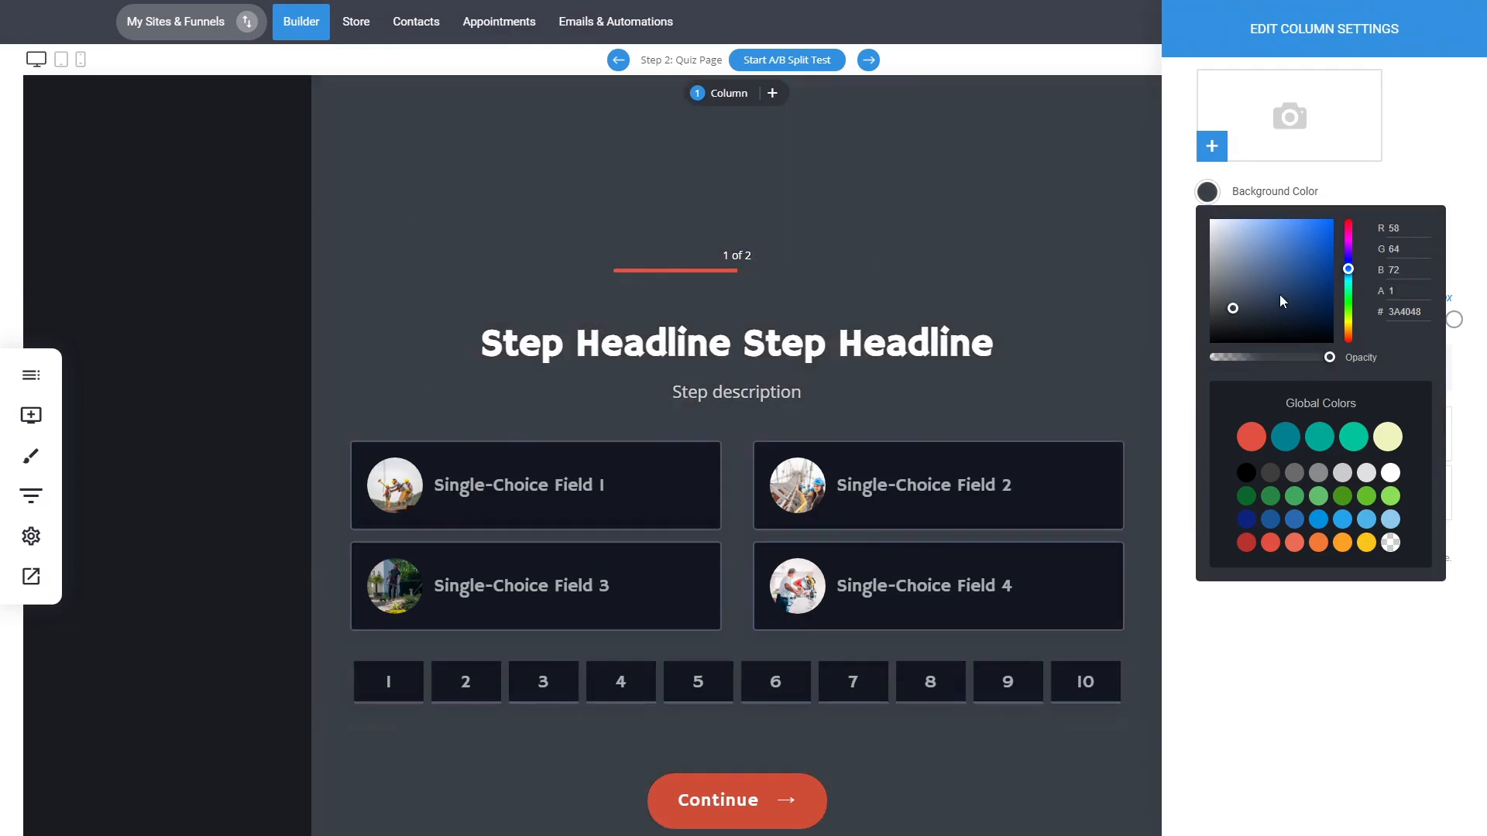
left_click(1390, 542)
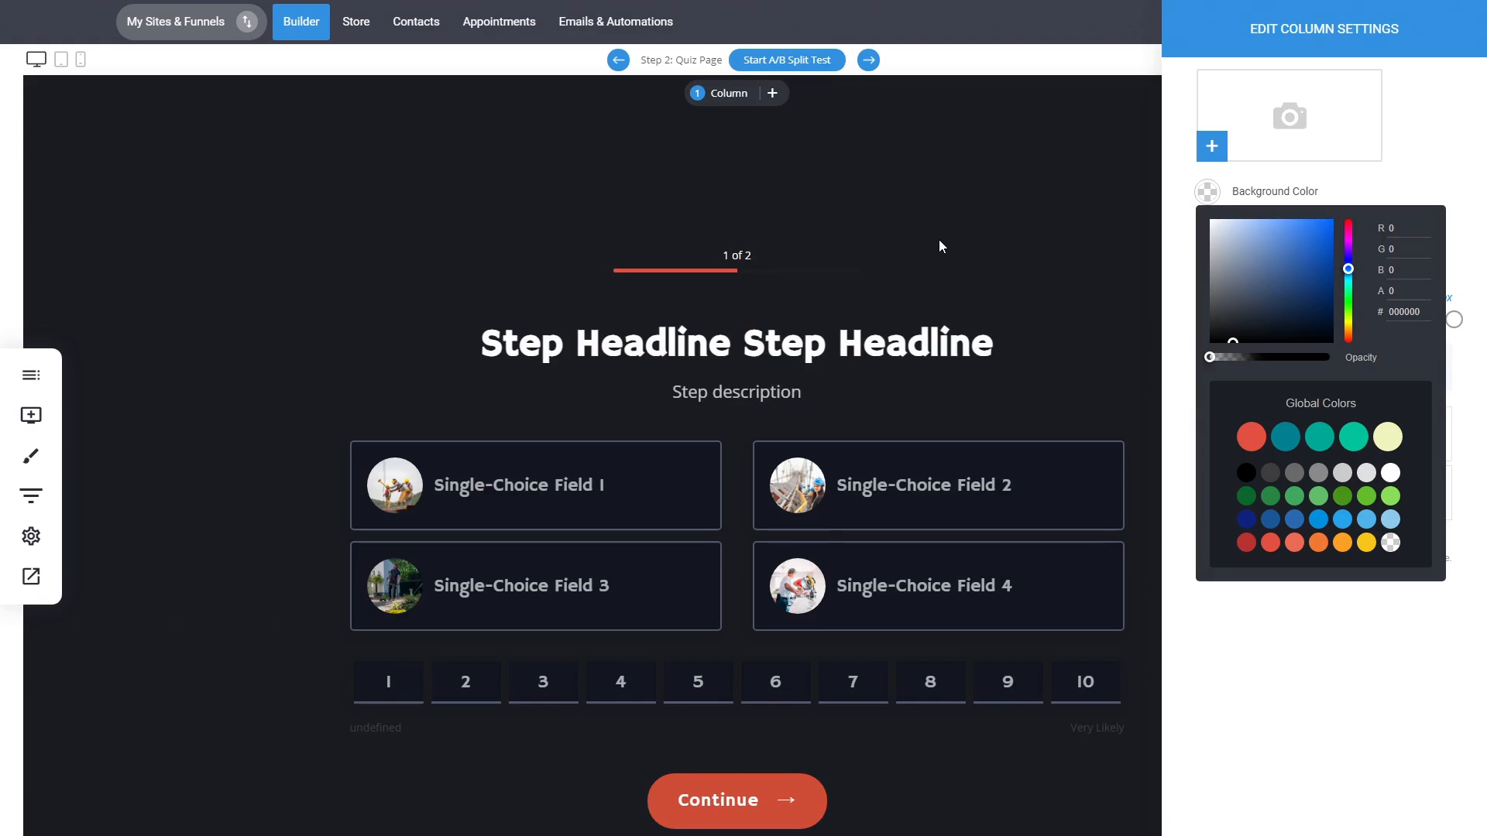
left_click(922, 248)
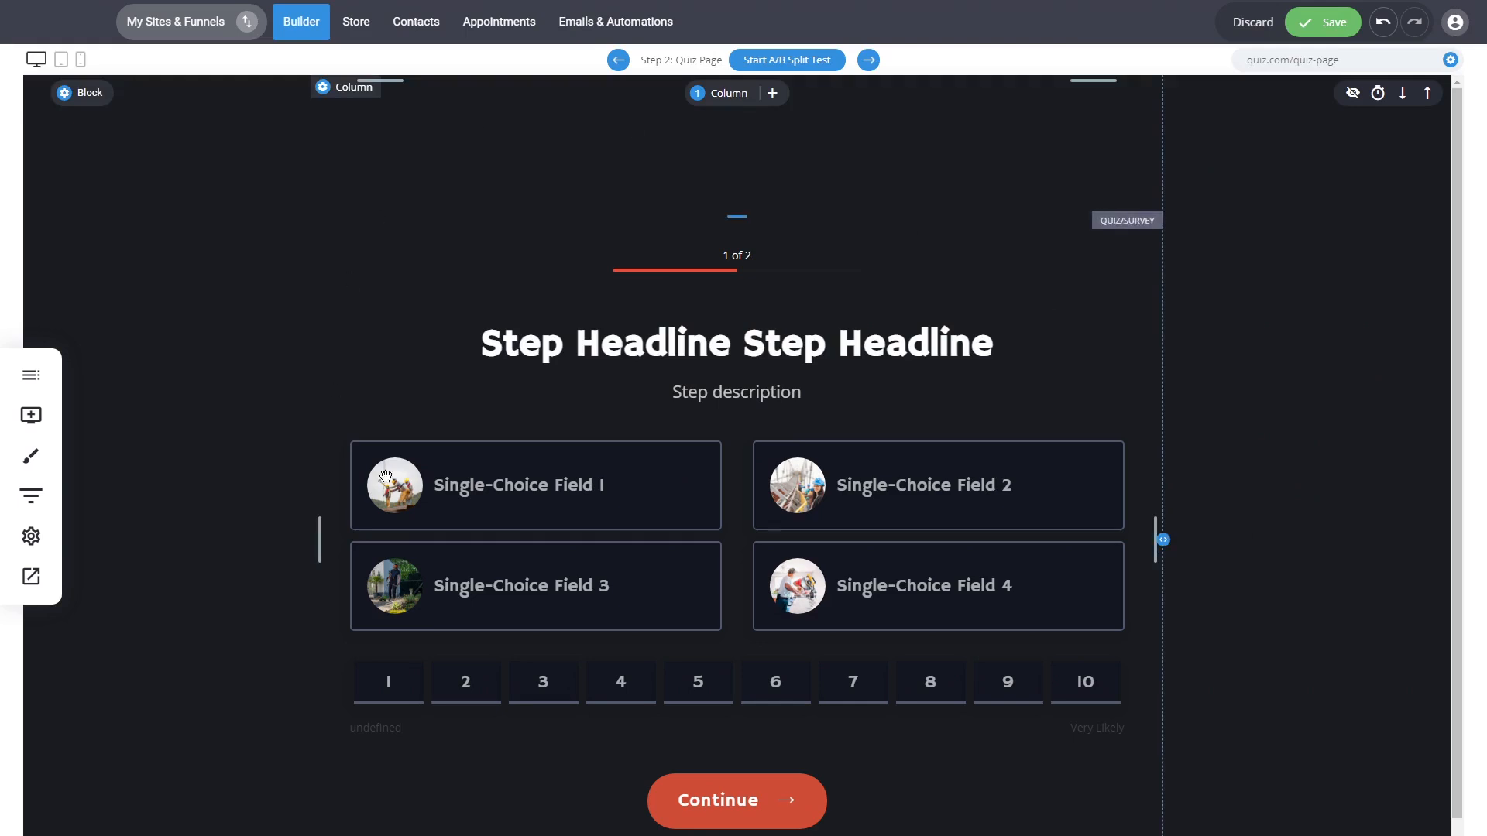
- Select the quiz form on the page to bring up its editing options
left_click(449, 227)
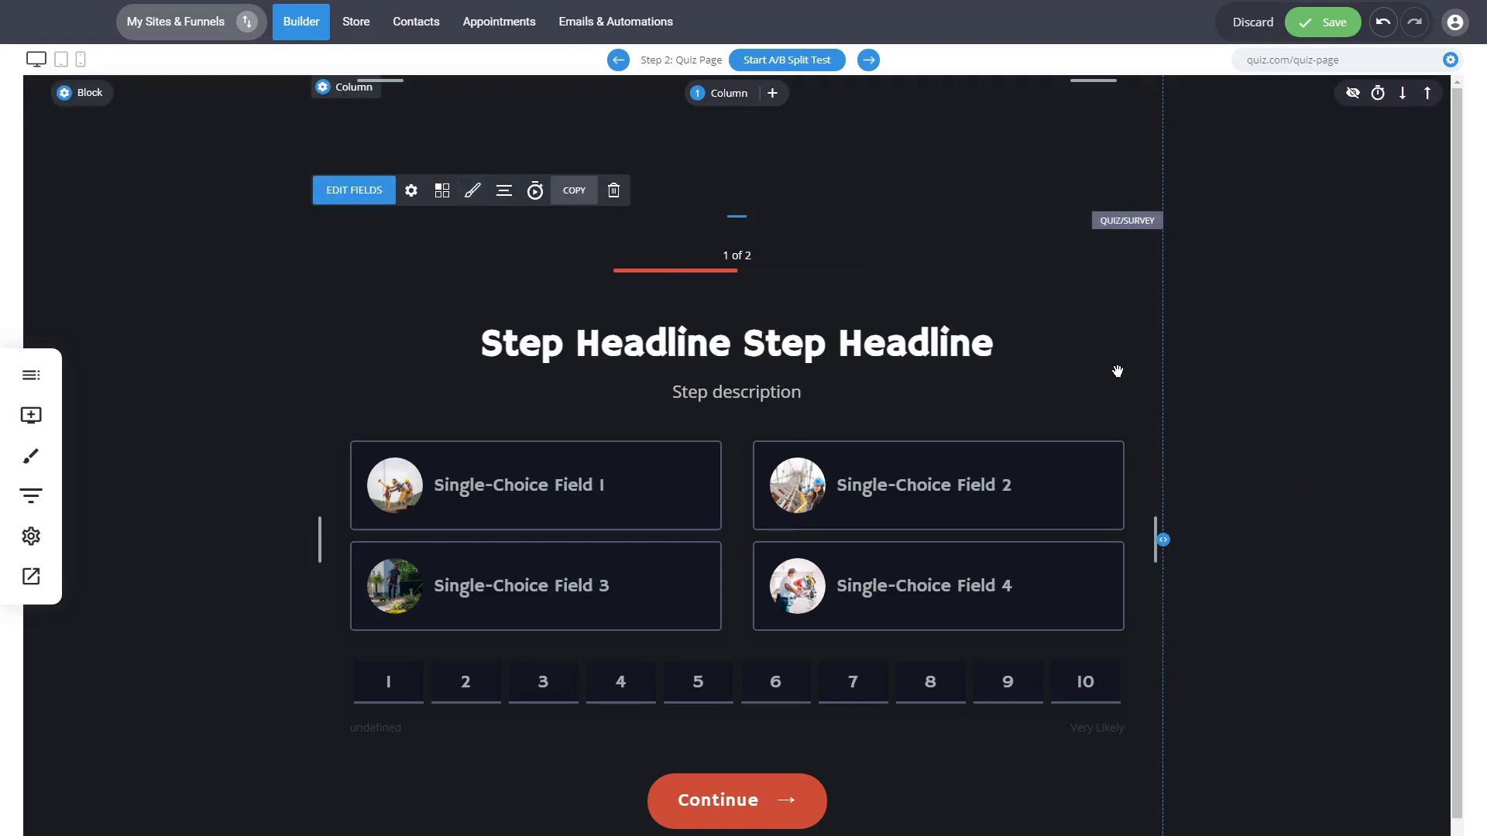